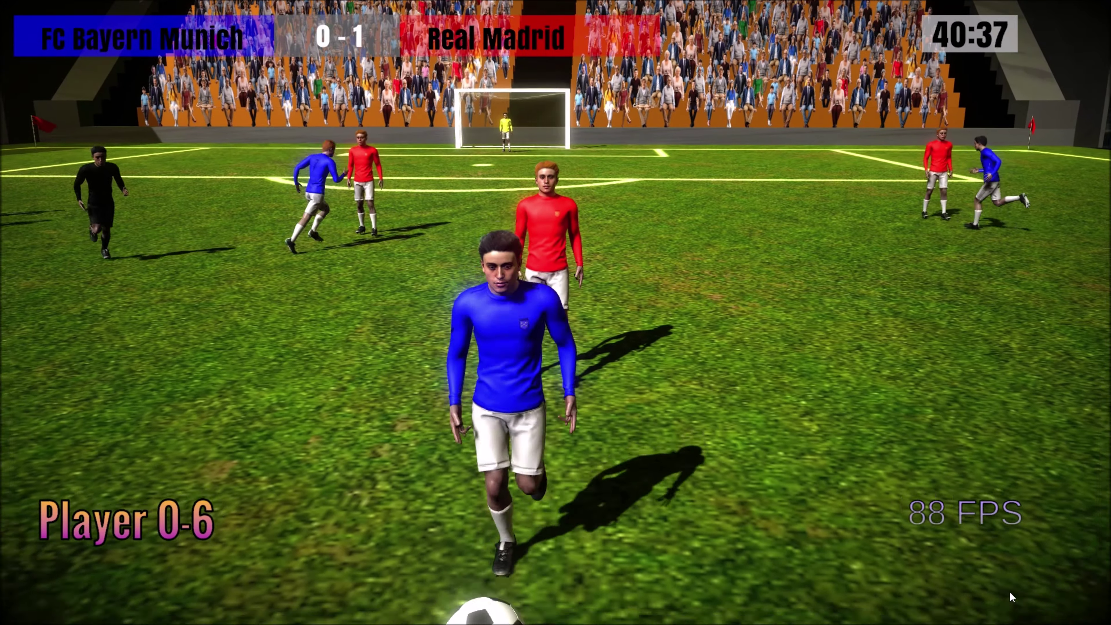
Switch the running match from the behind-the-player camera to the stadium camera with the C key.
key("c")
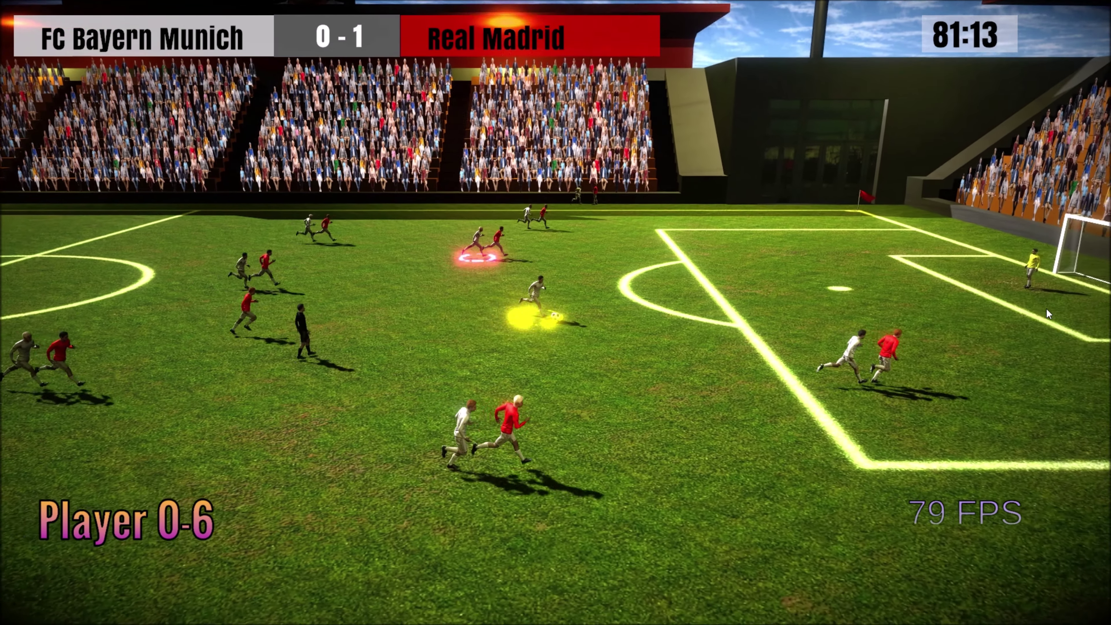
Charge a shot with Space while running toward goal as the match plays out.
key("space")
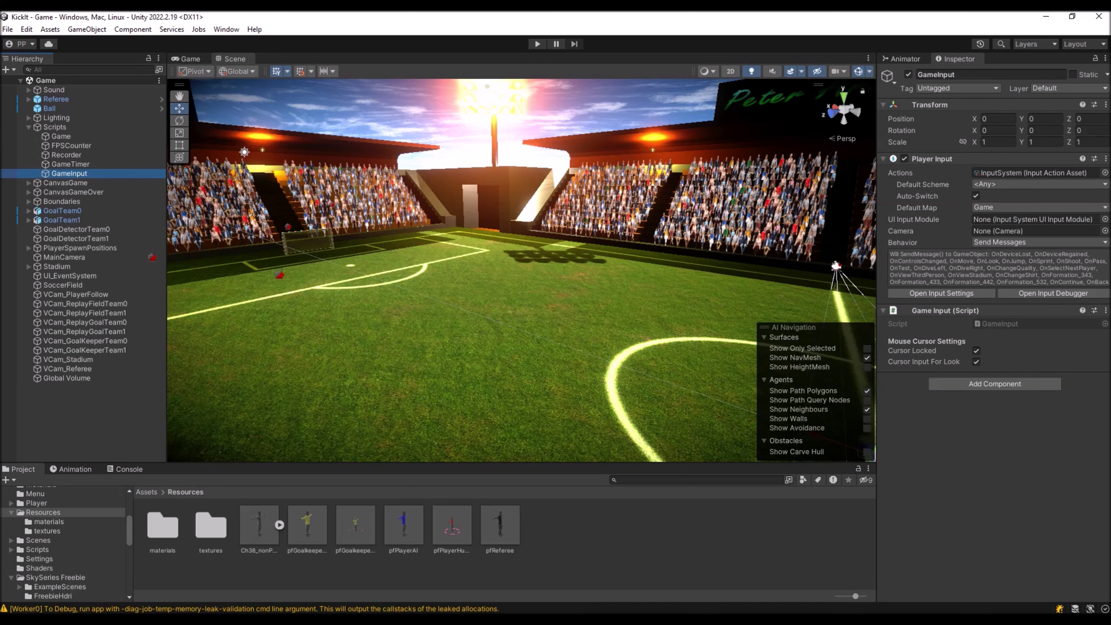
key("alt+Tab")
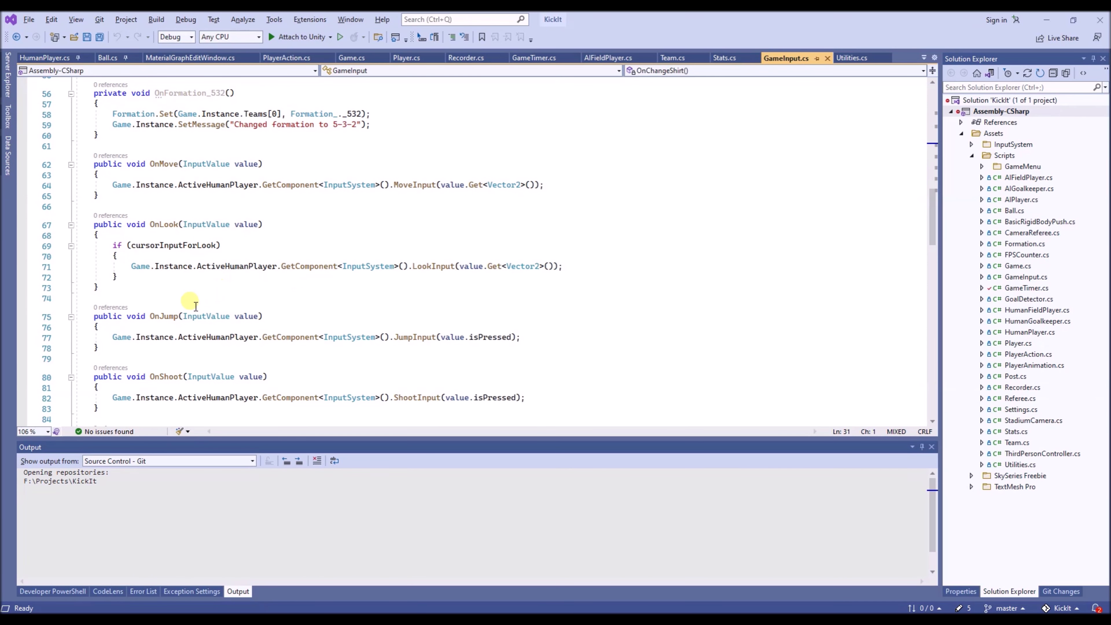
scroll(159, 279, "down", 16)
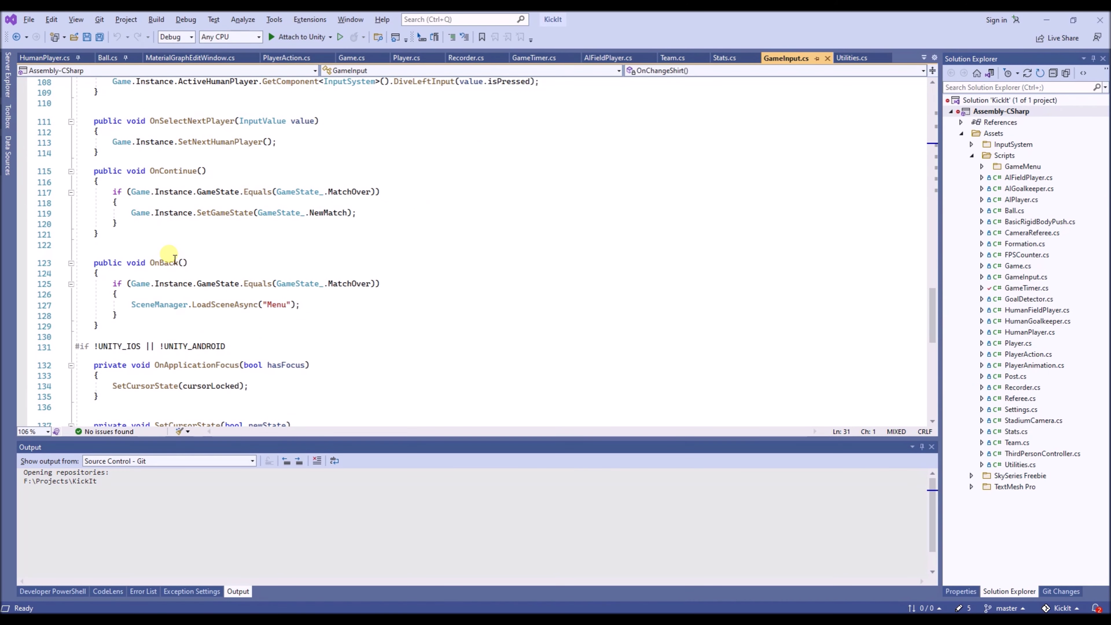
scroll(174, 260, "up", 6)
scroll(174, 259, "up", 7)
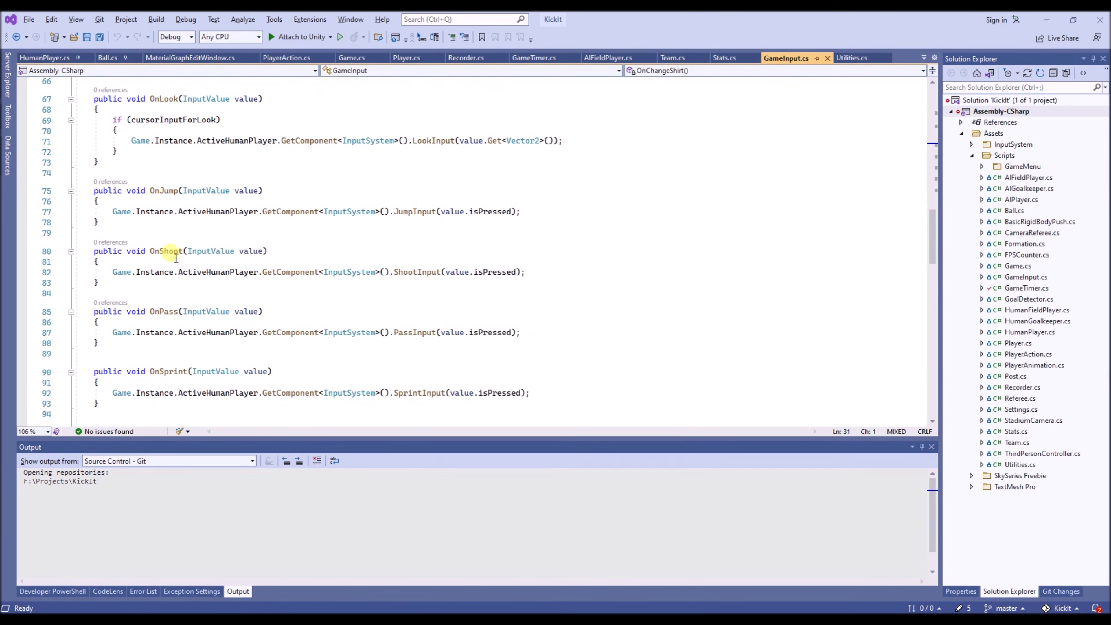
left_click_drag(87, 191, 216, 212)
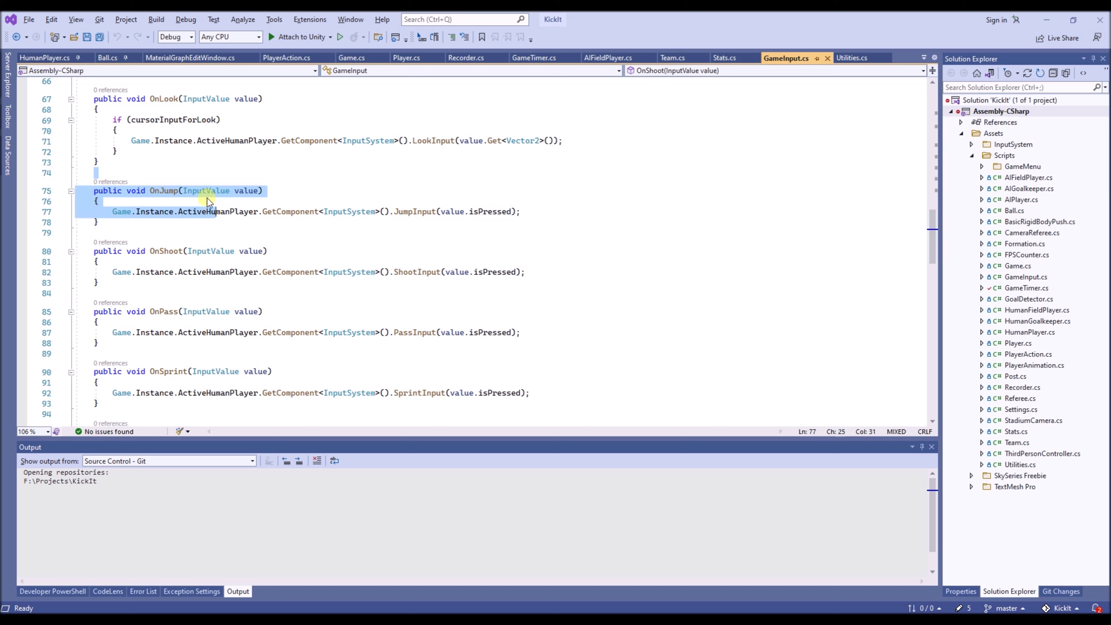
left_click(193, 225)
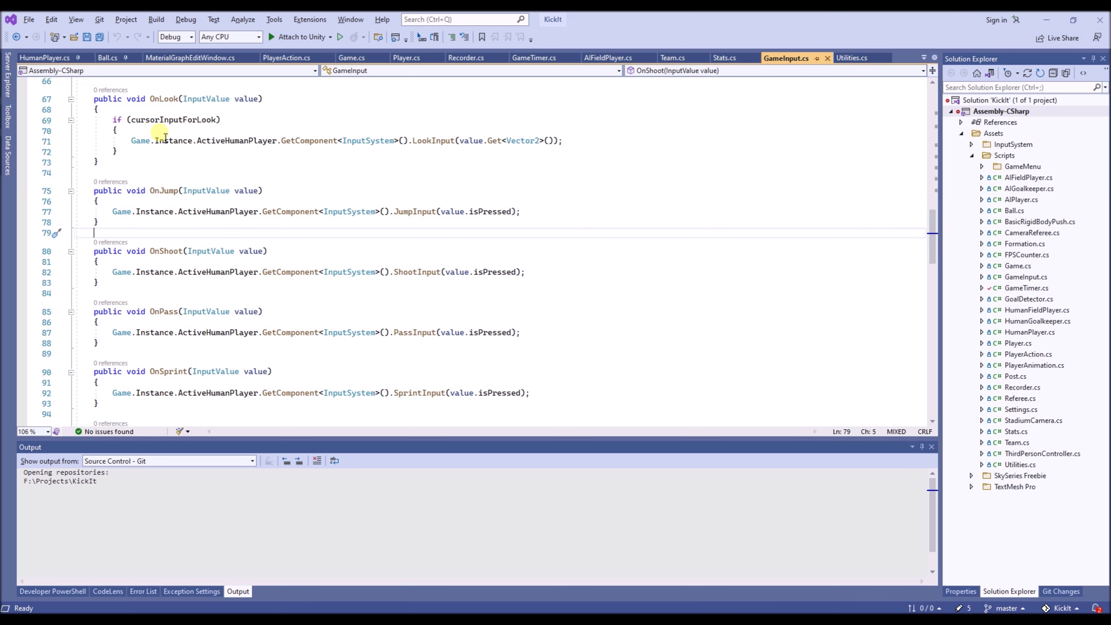
left_click_drag(182, 218, 256, 221)
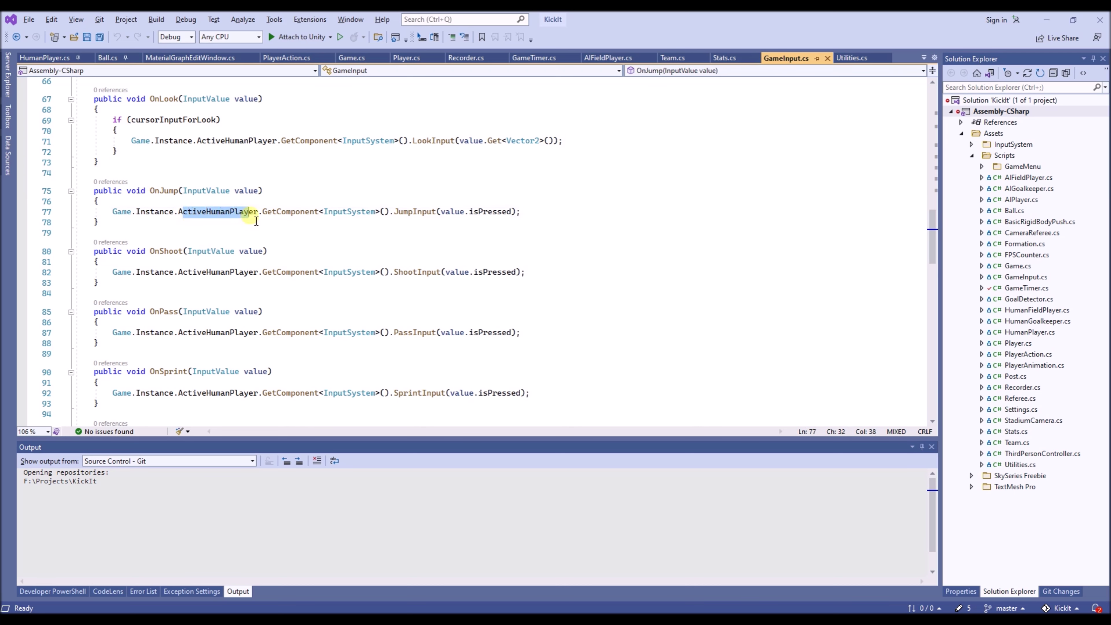
double_click(204, 213)
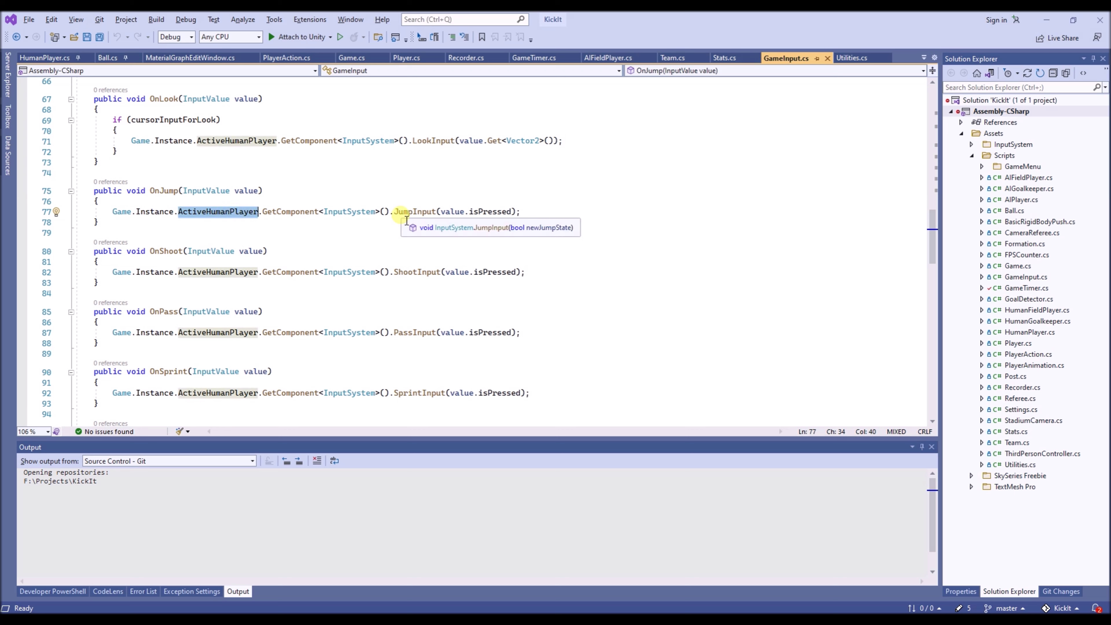
left_click(400, 215)
double_click(414, 214)
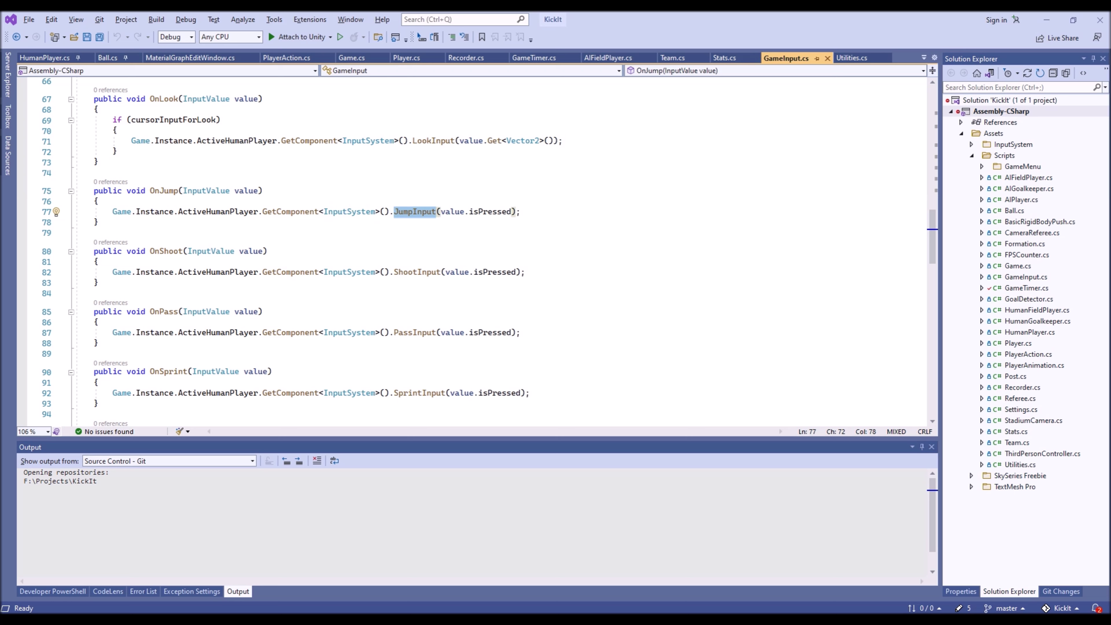
key("alt+Tab")
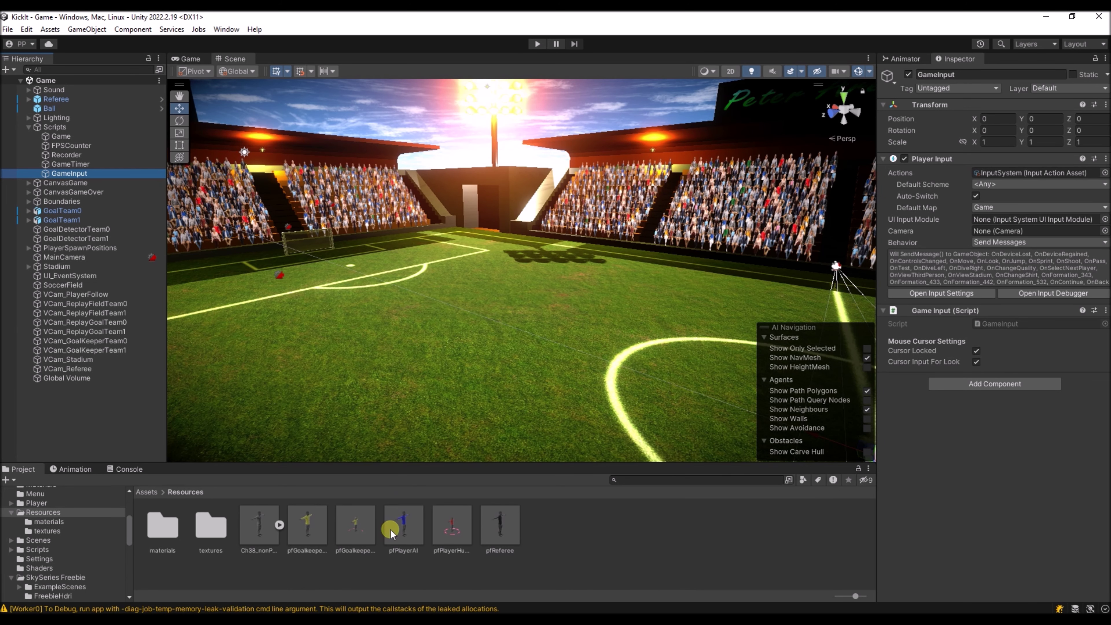
Review pfPlayerHuman's input components, then ping the GameInput script from GameInput's Script field.
left_click(439, 522)
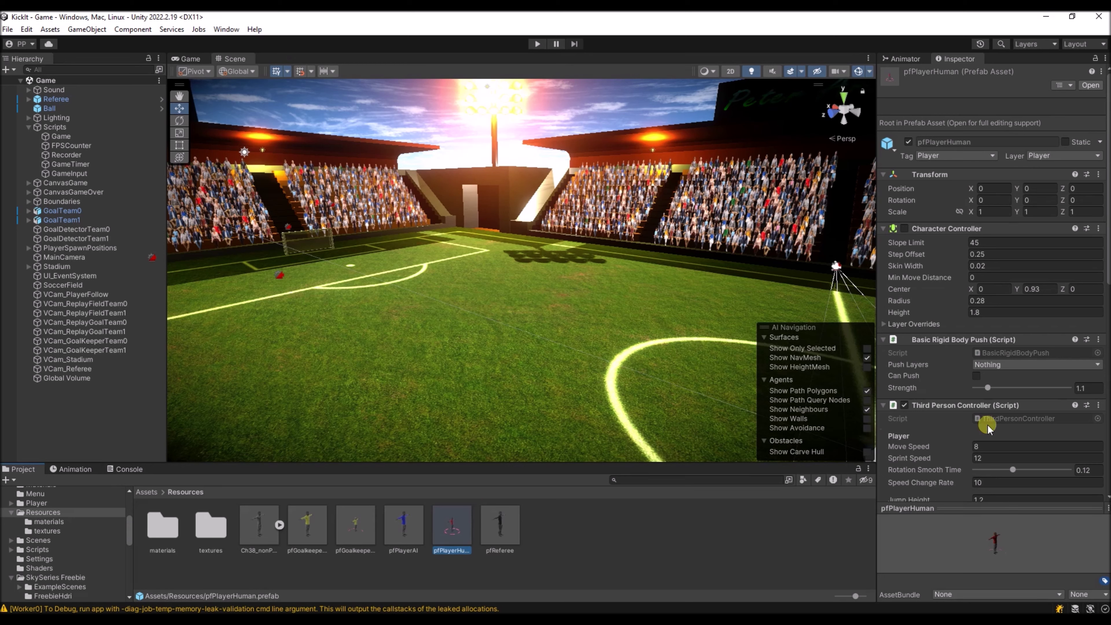
scroll(965, 442, "down", 10)
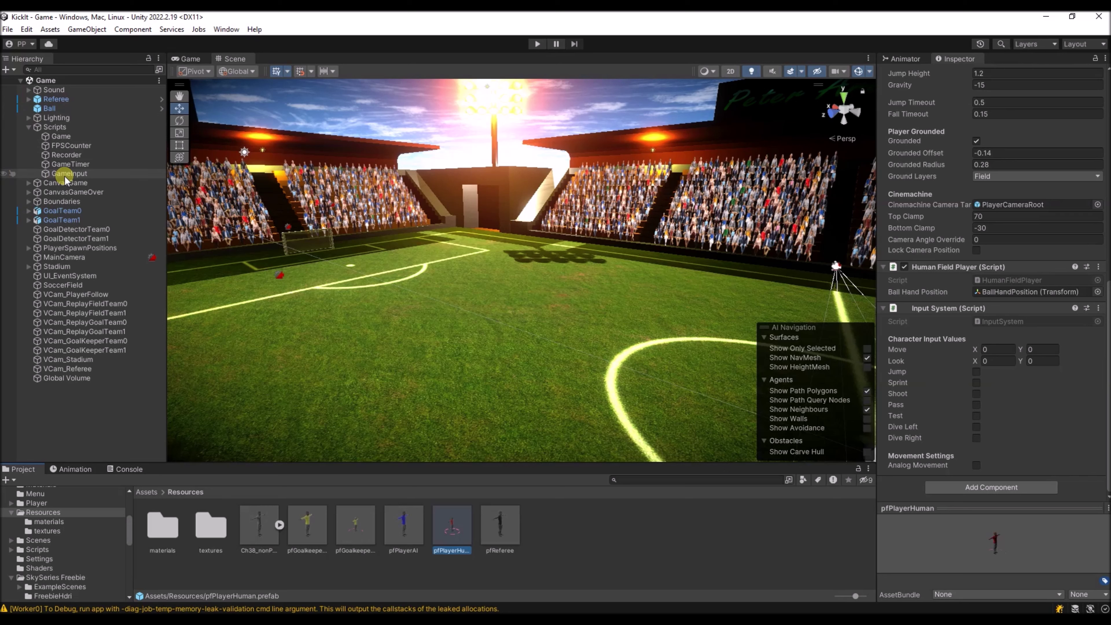
left_click(86, 174)
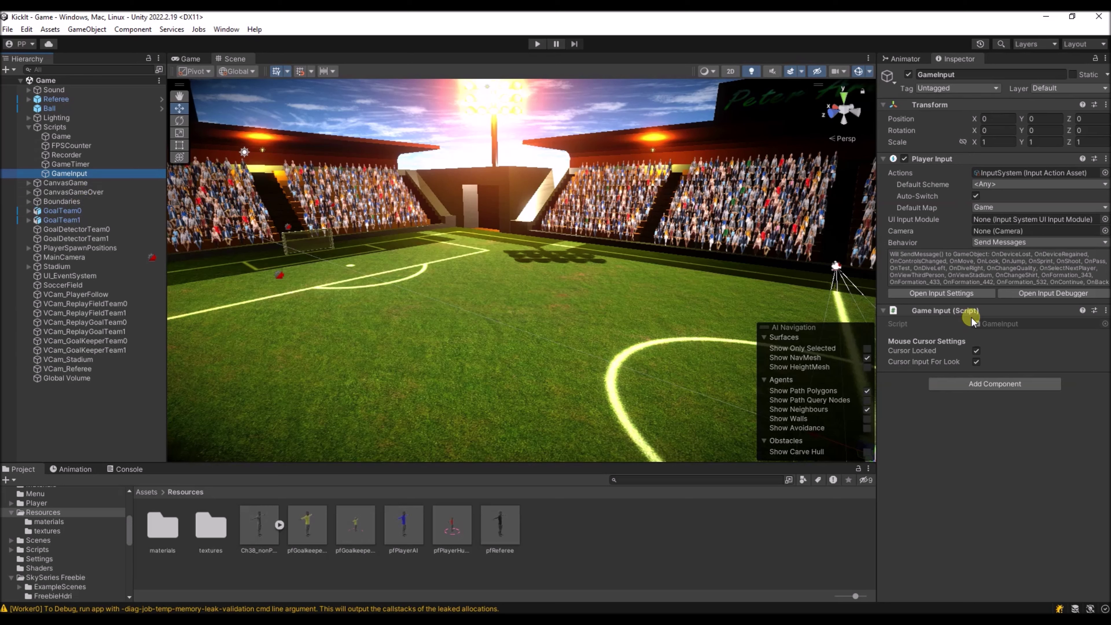
left_click(999, 324)
double_click(623, 514)
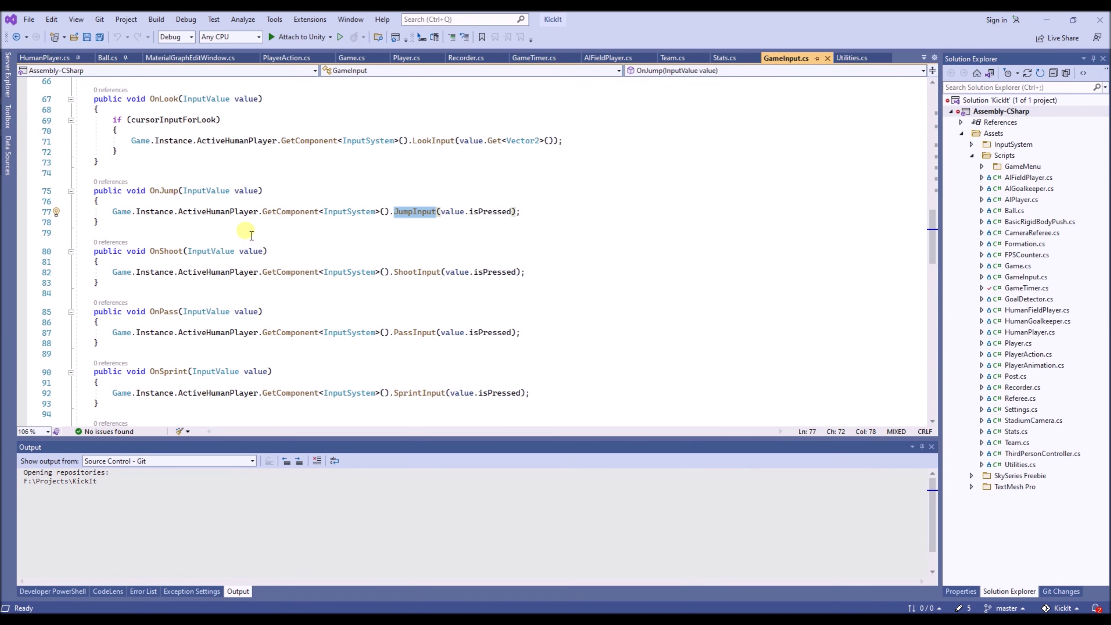
key("Down")
left_click_drag(928, 229, 928, 109)
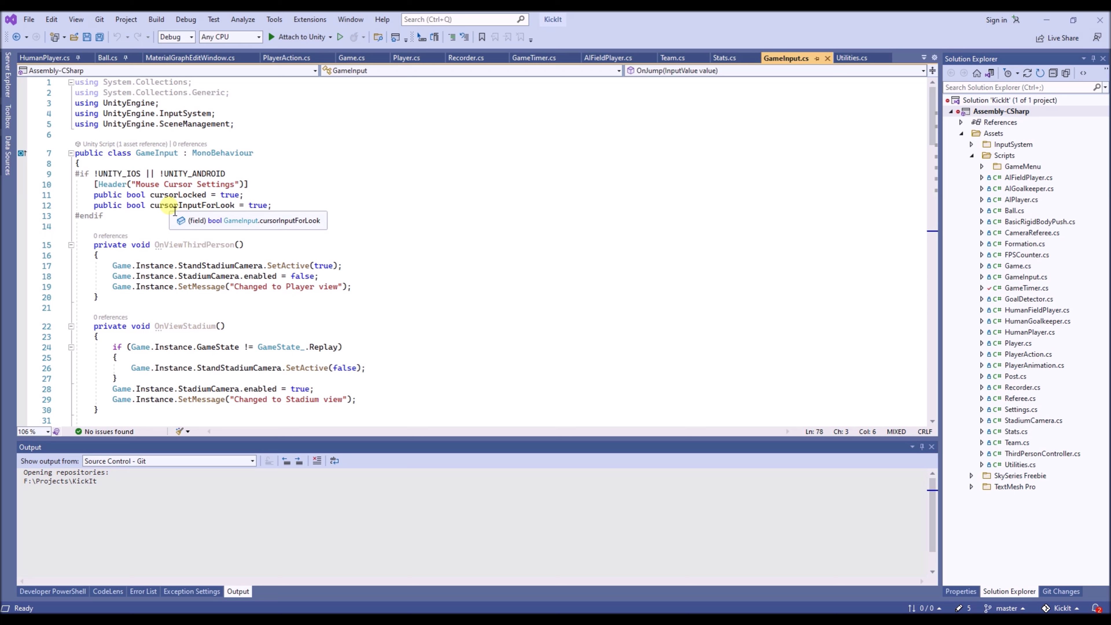
scroll(164, 211, "down", 20)
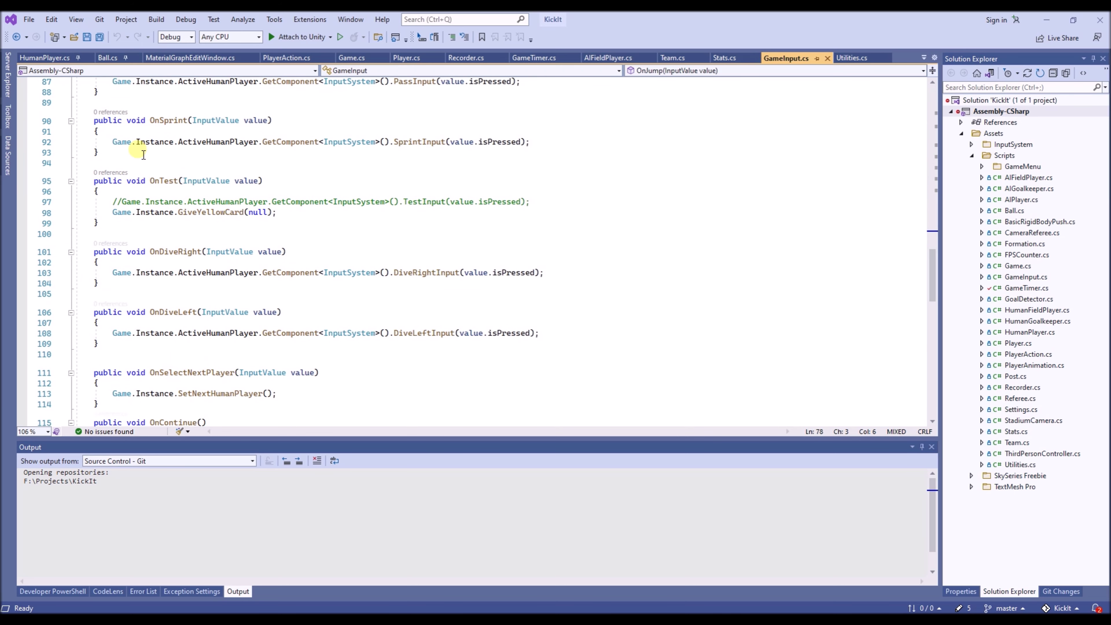
key("alt+Tab")
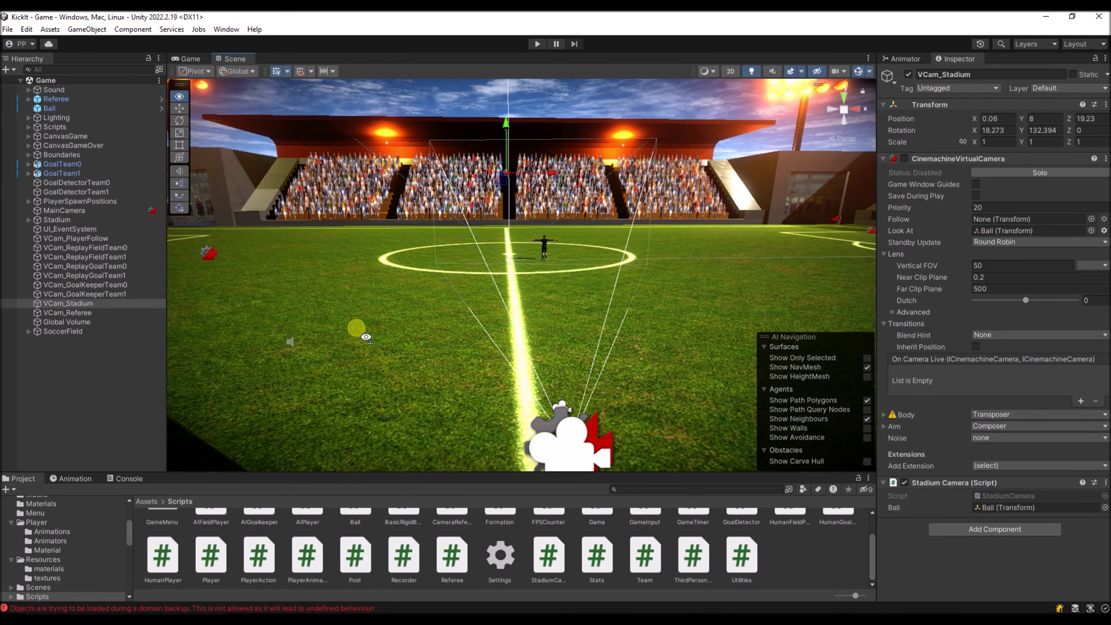
Fly around the pitch and select VCam_Stadium to view its Stadium Camera settings.
right_click_drag(366, 337, 336, 222)
left_click(99, 303)
right_click_drag(344, 260, 569, 287)
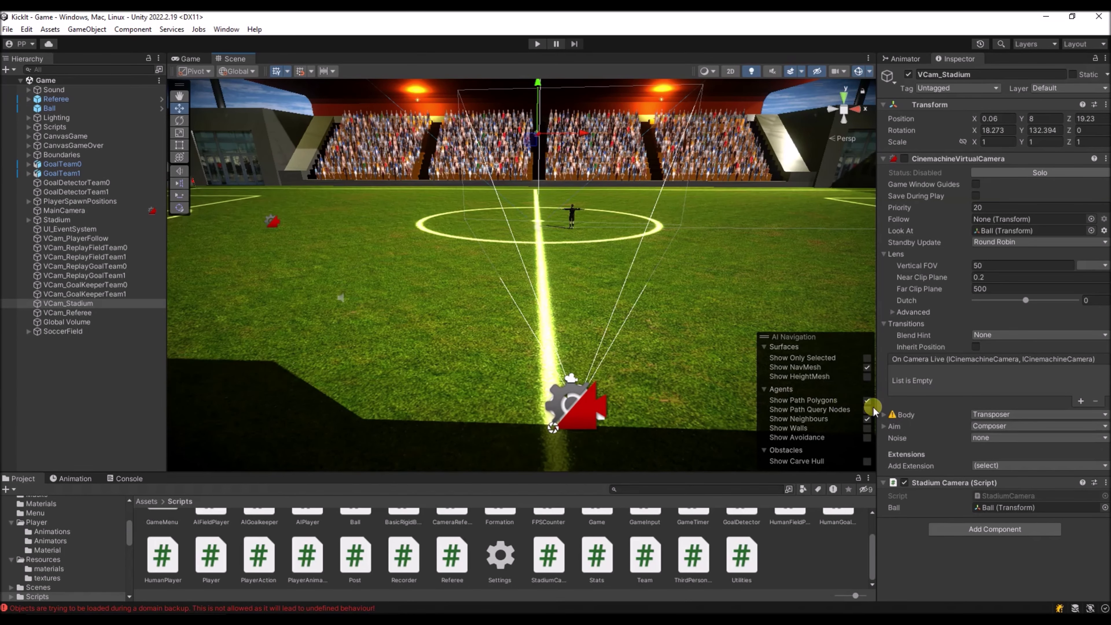
double_click(1011, 495)
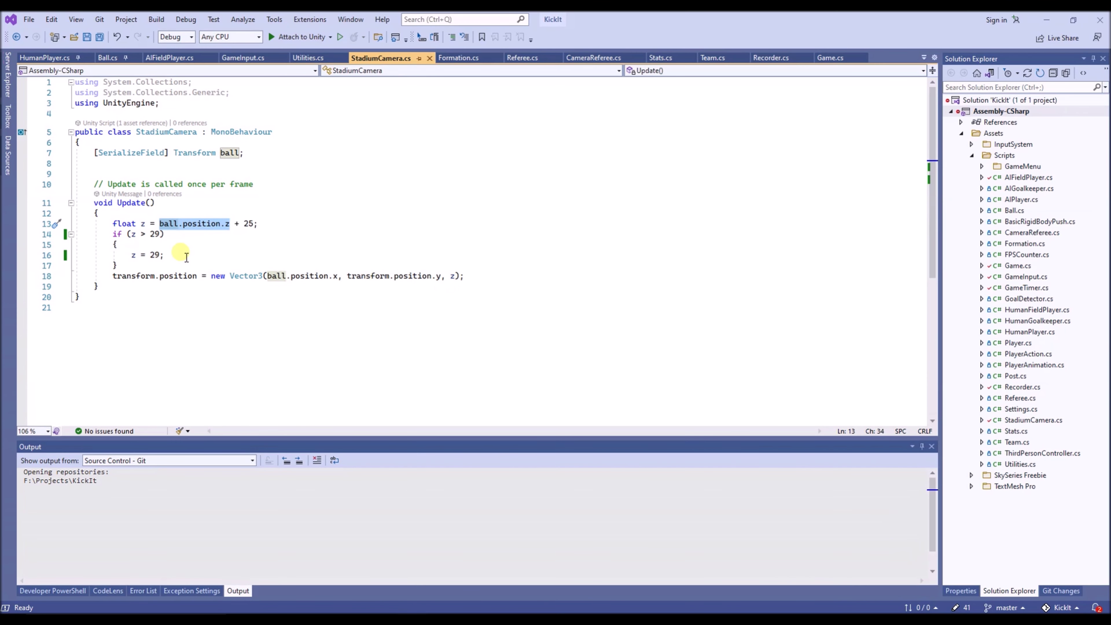
left_click(249, 287)
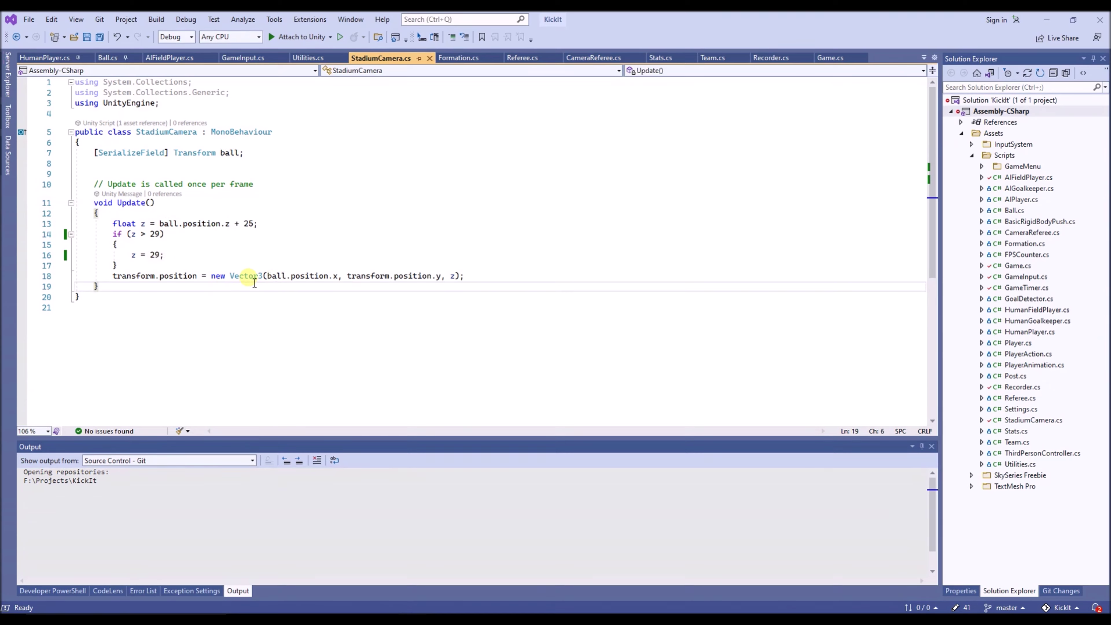
left_click_drag(267, 276, 338, 277)
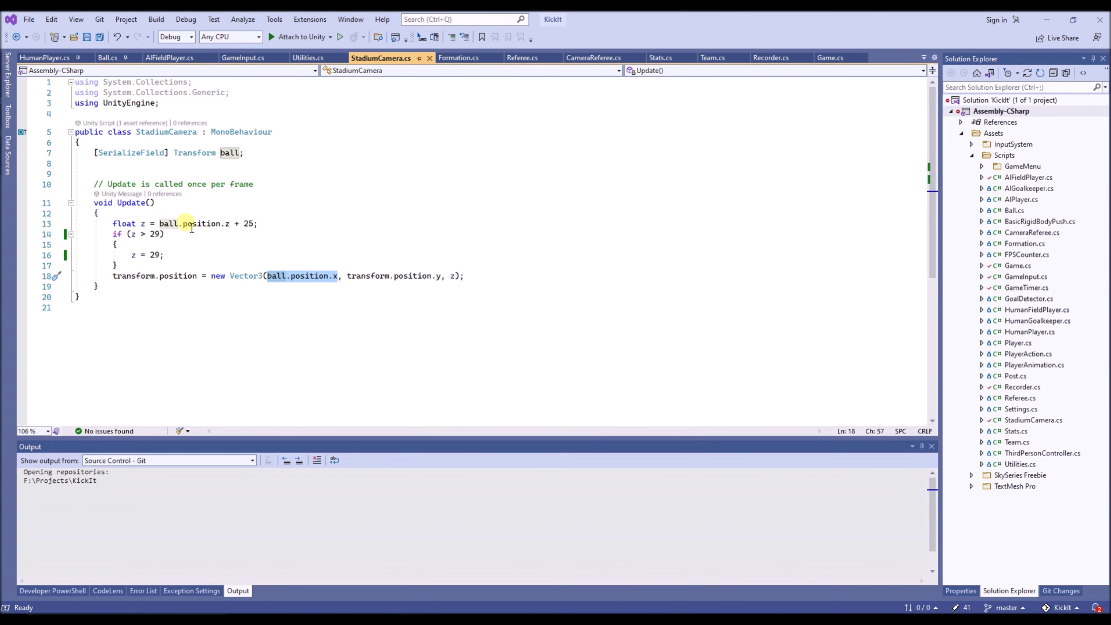
left_click(169, 224)
left_click_drag(169, 227, 245, 235)
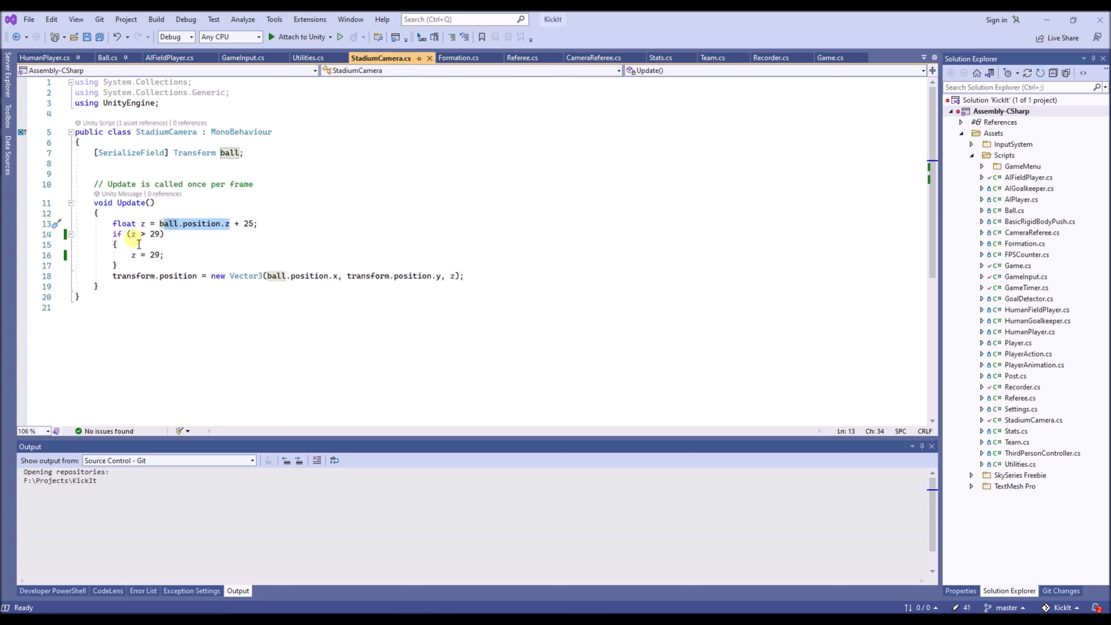
left_click_drag(130, 234, 146, 267)
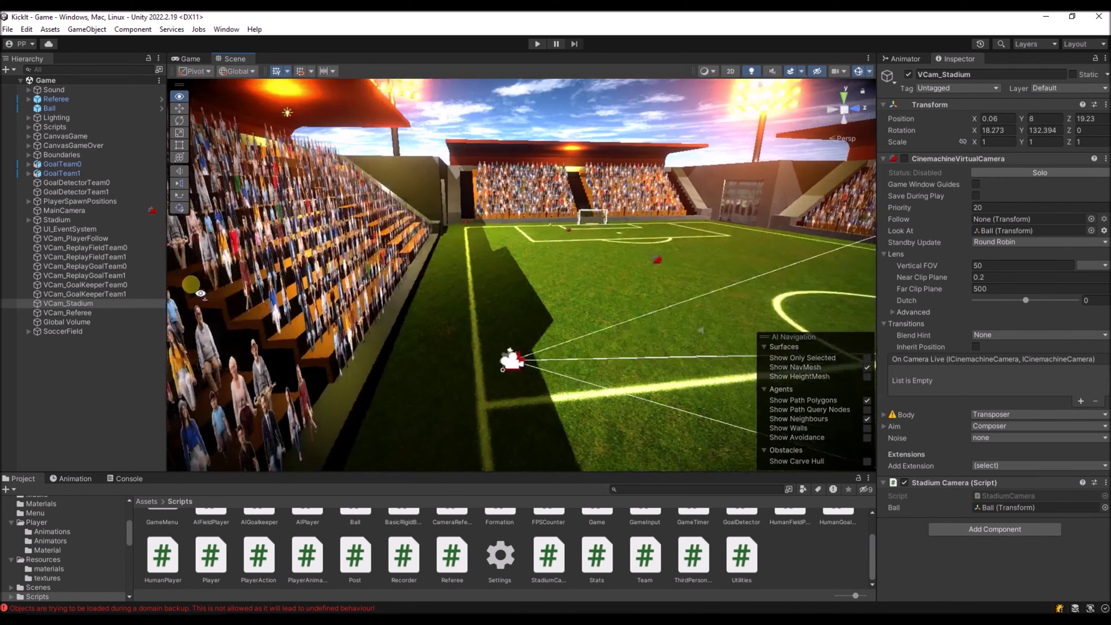
Orbit and pan the Scene view around the stadium, reframing on the centre circle.
left_click_drag(201, 293, 446, 315, "alt")
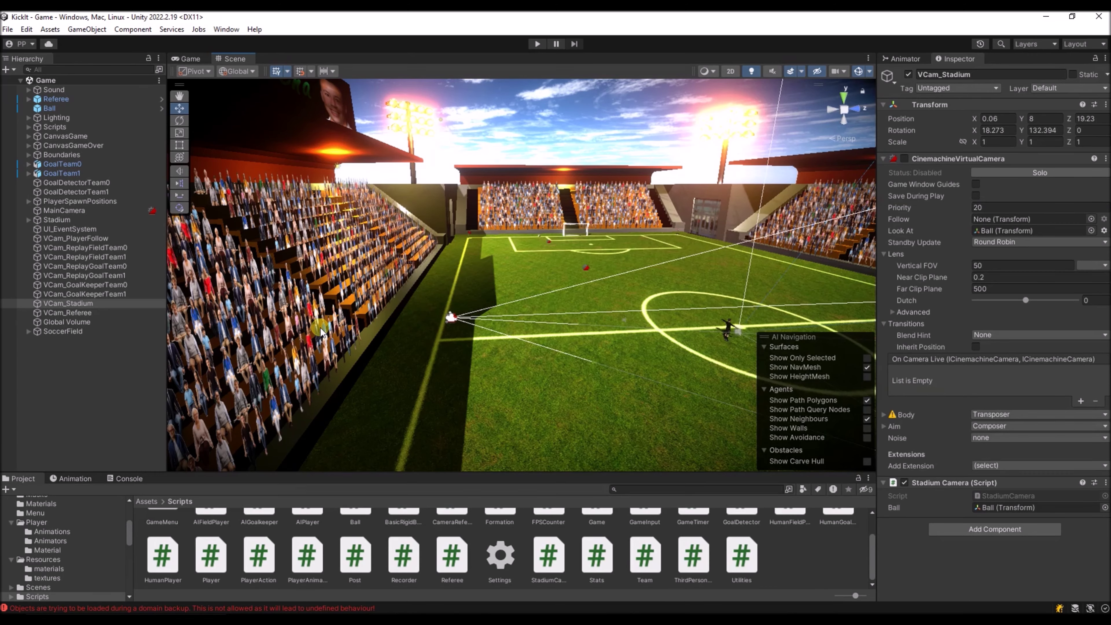
left_click_drag(320, 328, 429, 326, "alt")
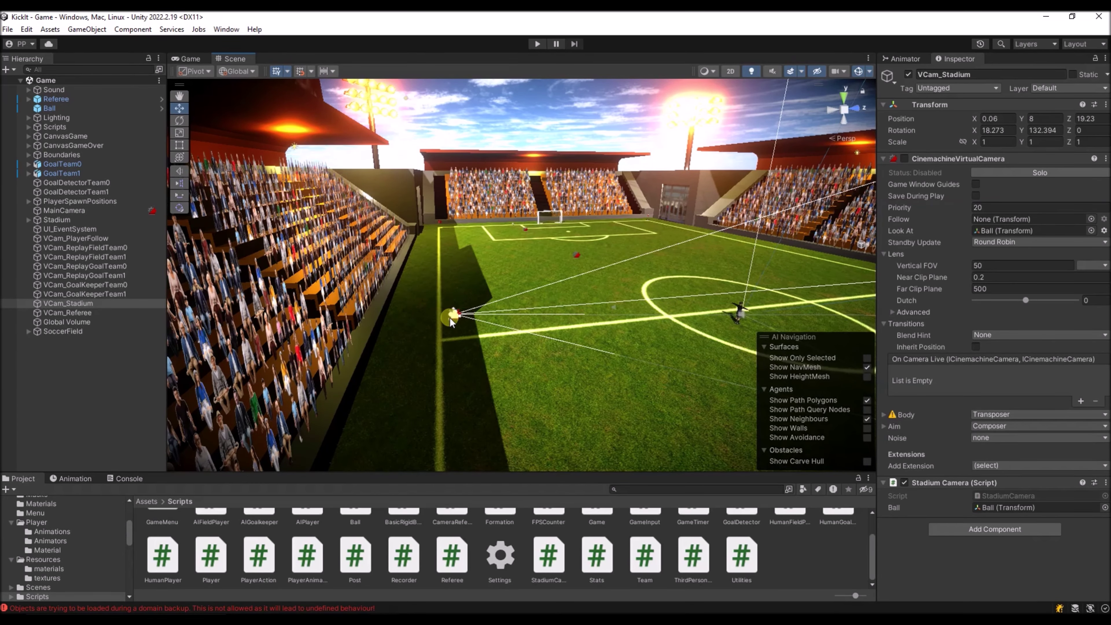
middle_click_drag(403, 236, 437, 172)
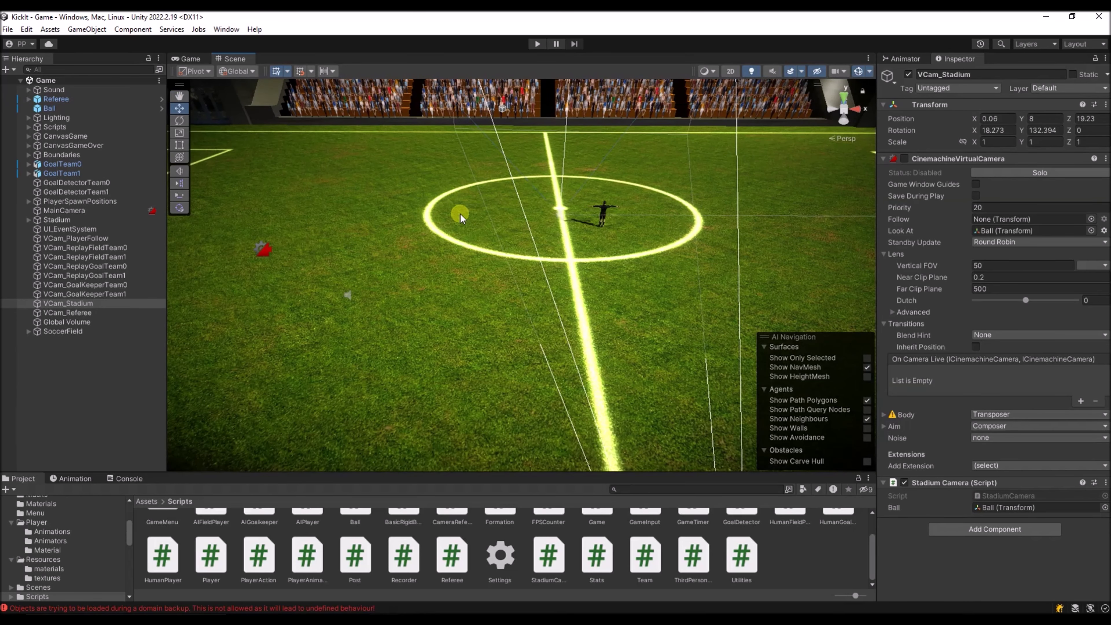
right_click_drag(471, 290, 387, 312)
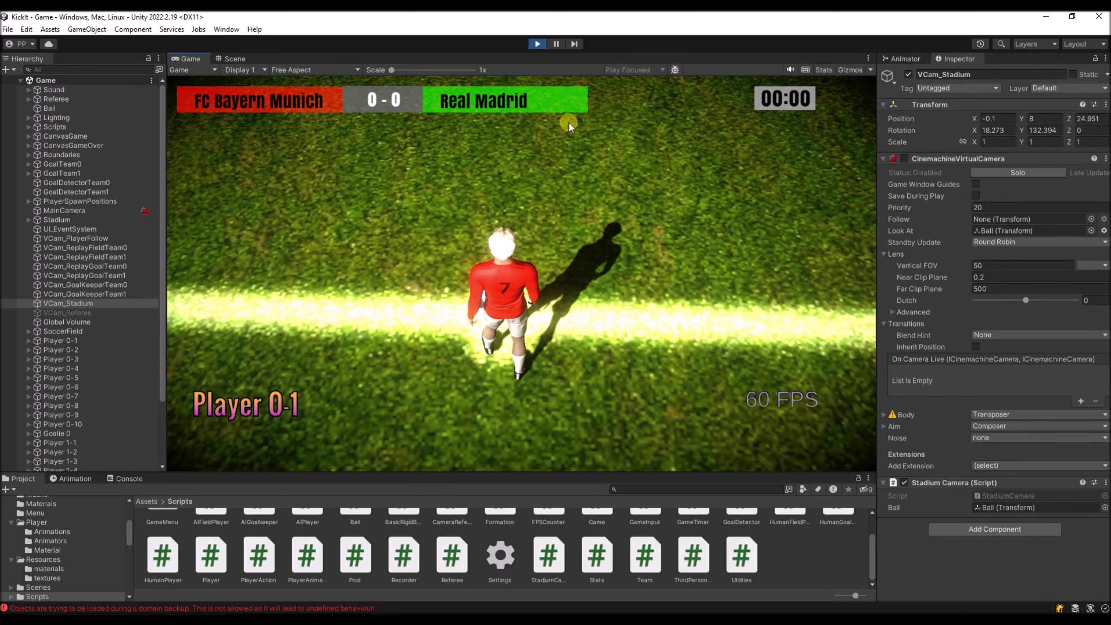
Switch the match camera back to the player view with the C key.
key("c")
key("c")
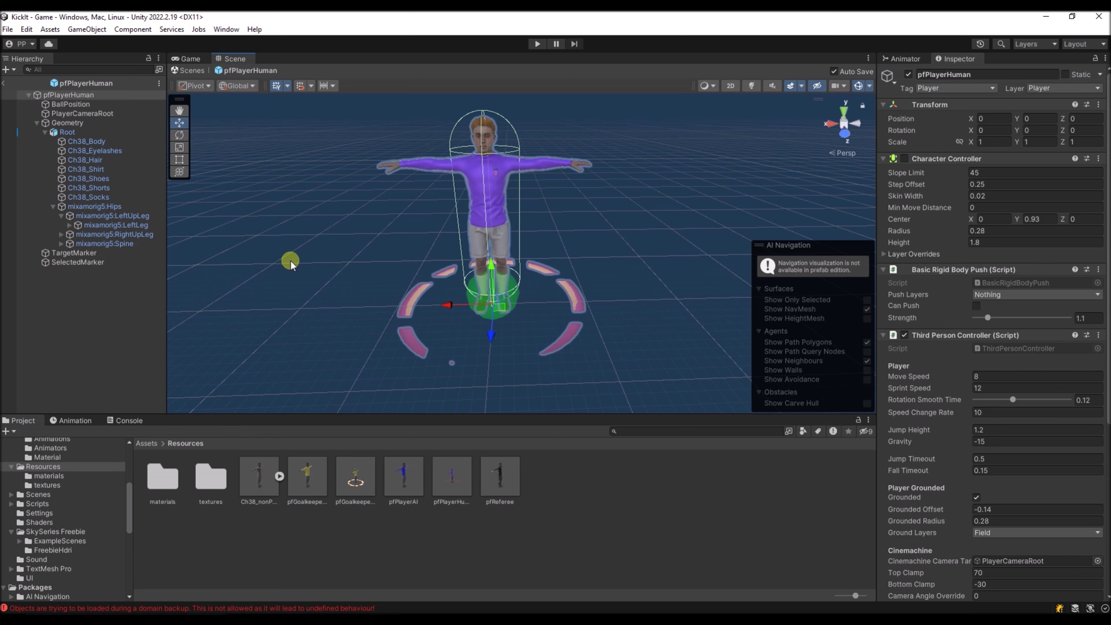
Inspect the TargetMarker and SelectedMarker rings around the player, framing the selected ring.
mouse_move(334, 301)
left_mouse_down("alt")
mouse_move(324, 304)
mouse_move(335, 309)
left_mouse_up("alt")
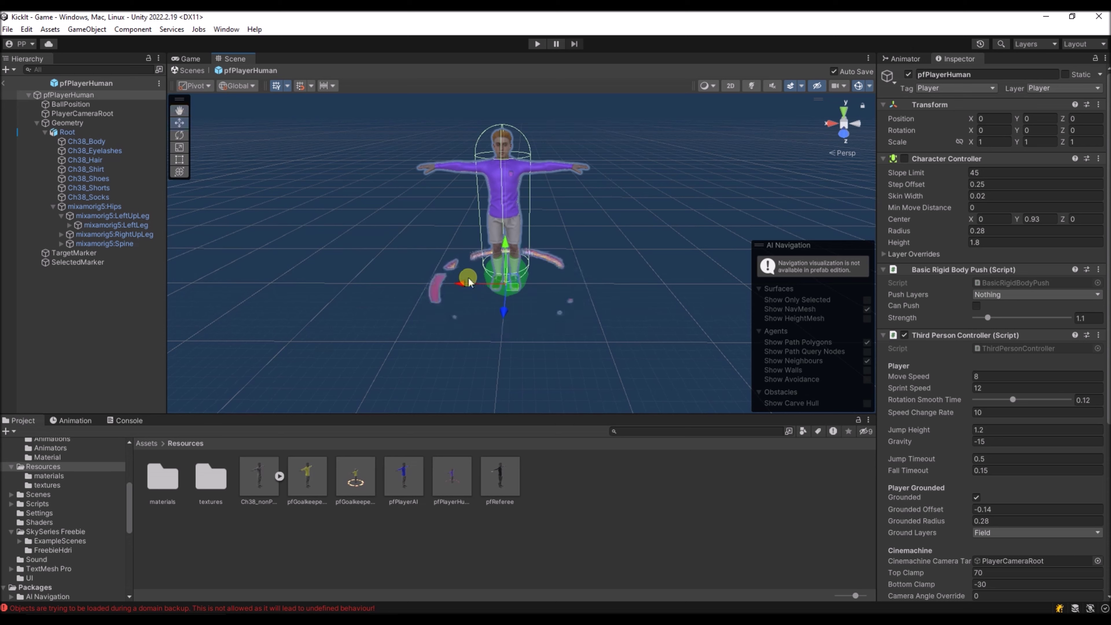
left_click(68, 253)
left_click(70, 262)
left_click(69, 255)
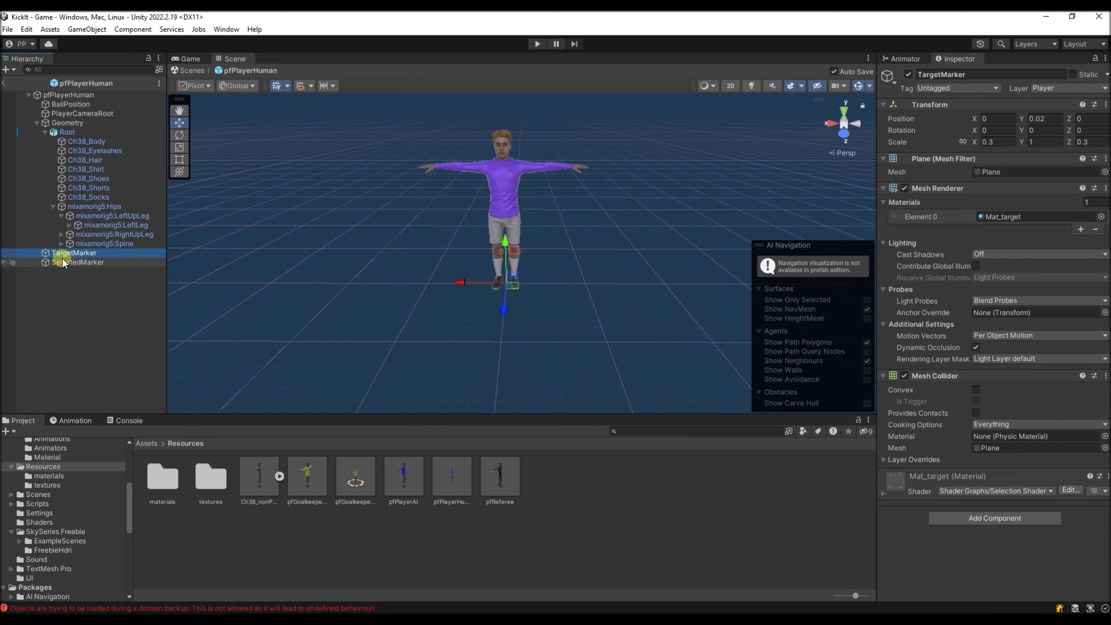
left_click(75, 265)
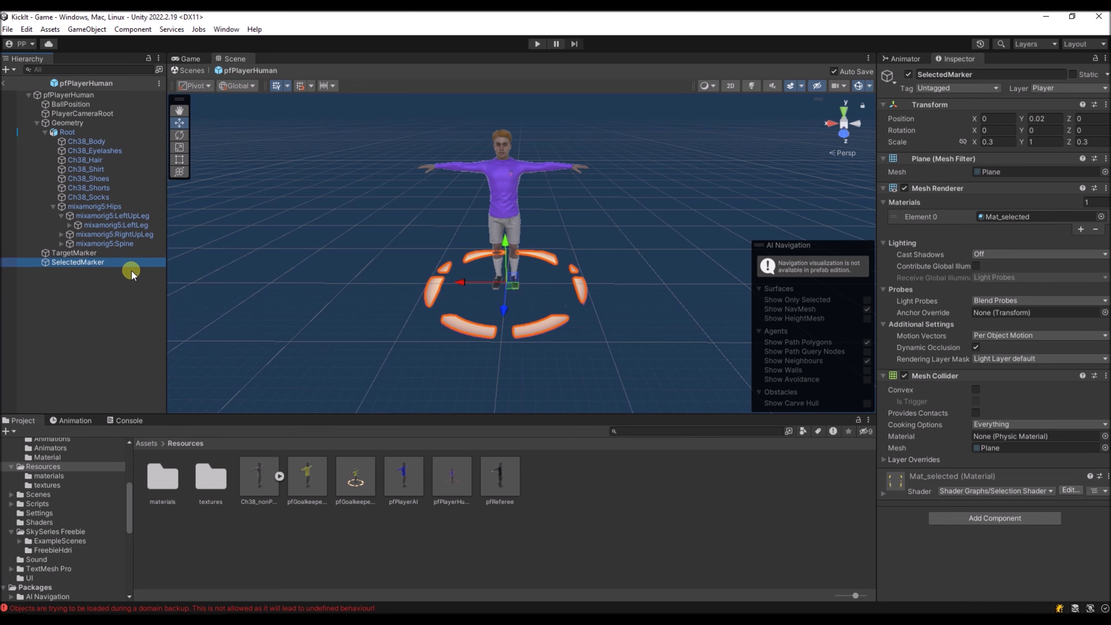
mouse_move(404, 315)
right_mouse_down()
mouse_move(418, 330)
mouse_move(409, 321)
right_mouse_up()
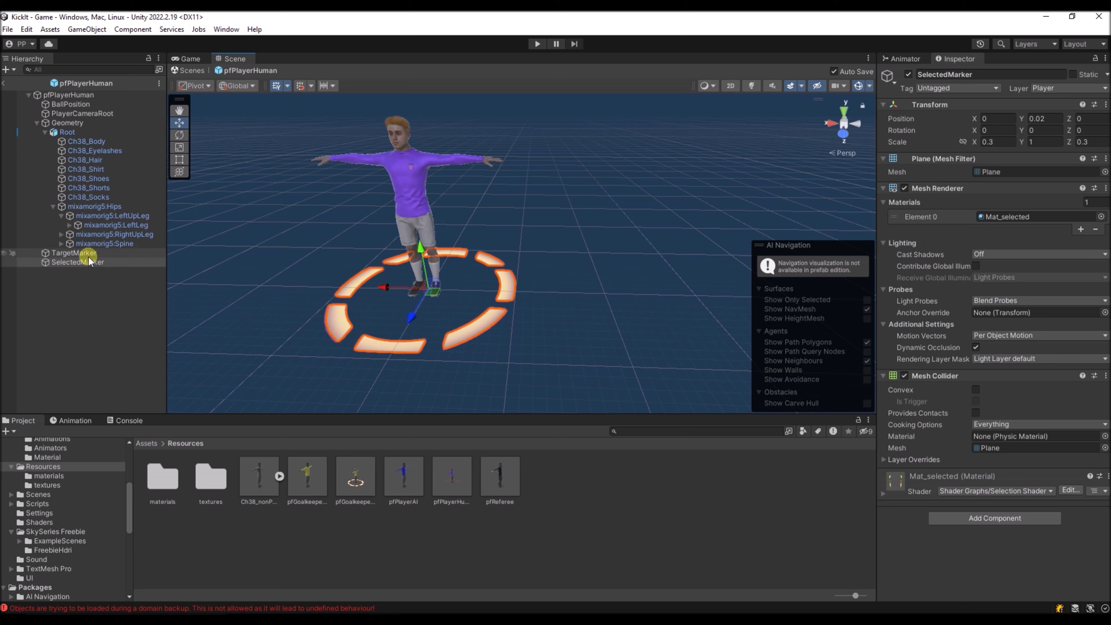
key("f")
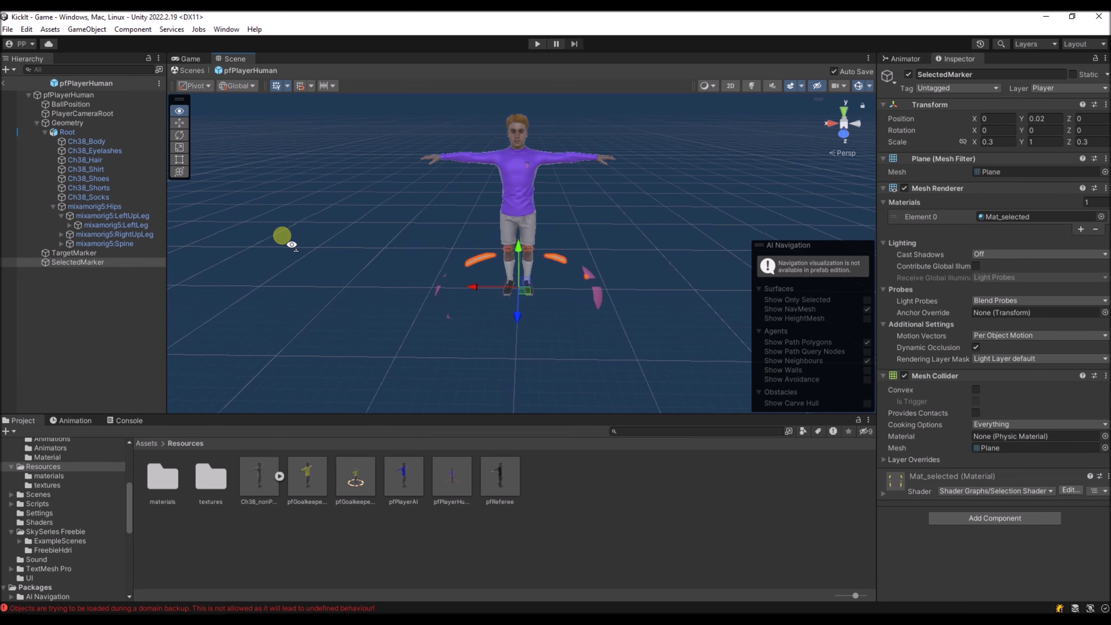
left_click(65, 253)
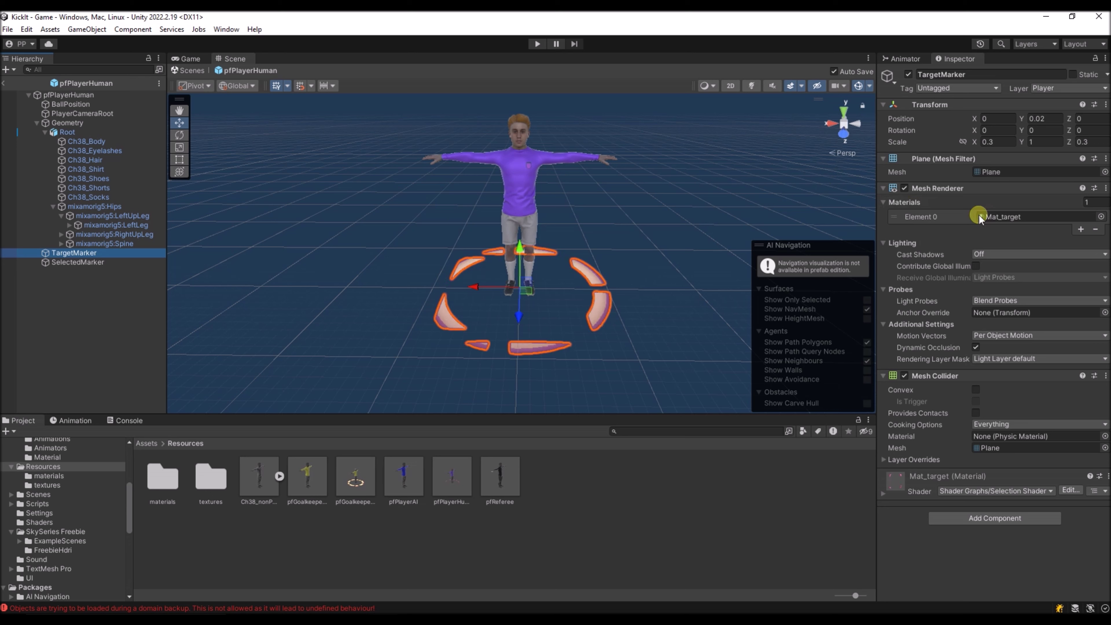
Locate the Mat_target material, then open Selection Shader from Assets/Shaders in Shader Graph.
double_click(997, 216)
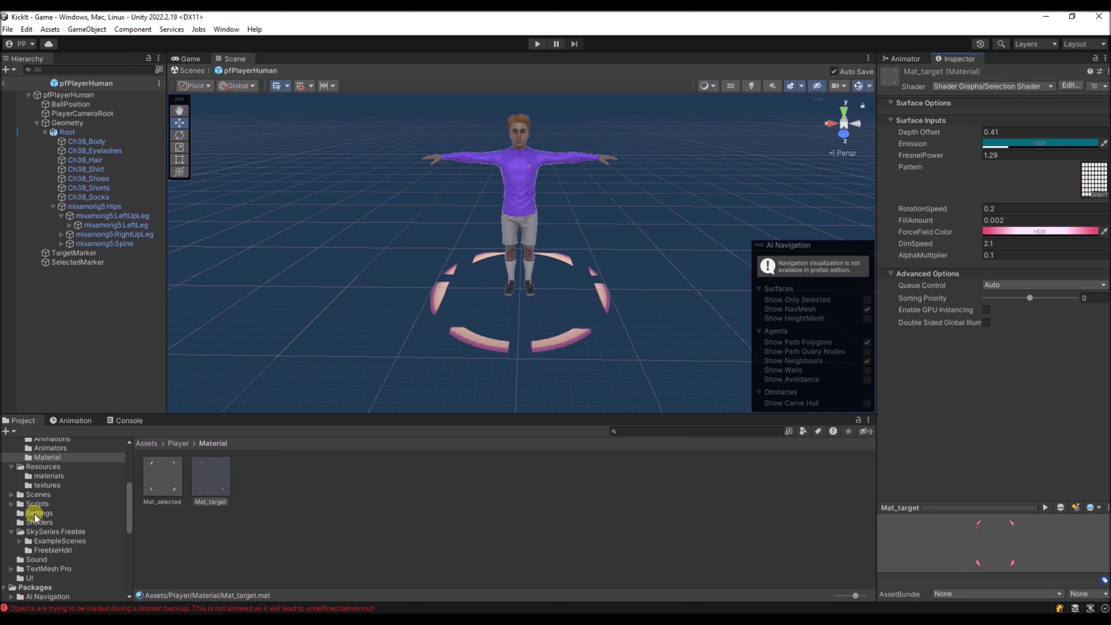
left_click(48, 521)
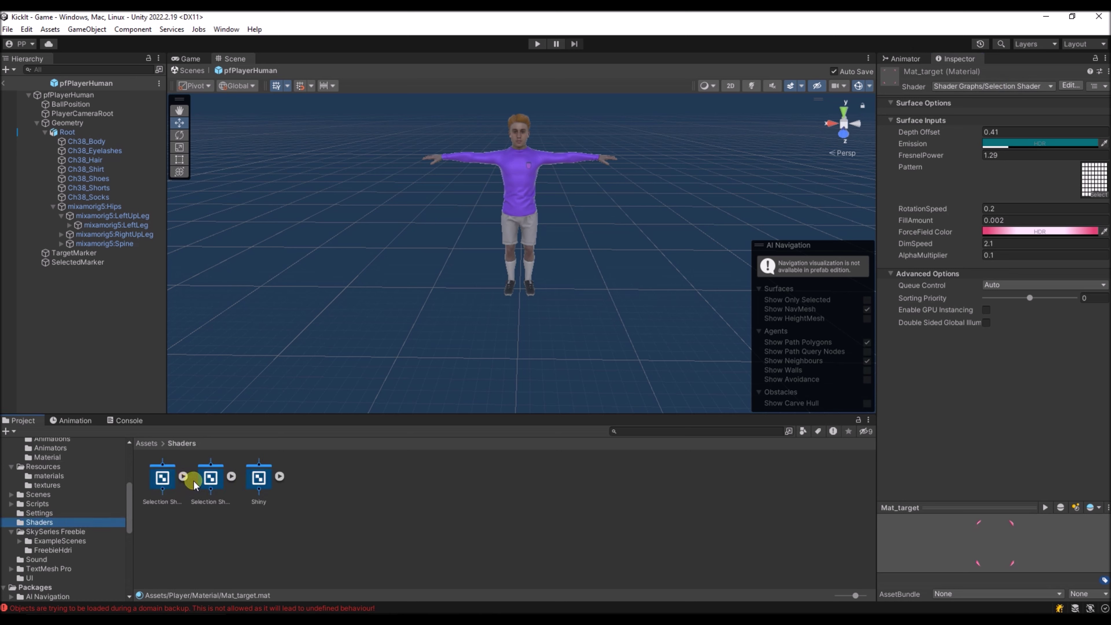
left_click(202, 479)
left_click(163, 479)
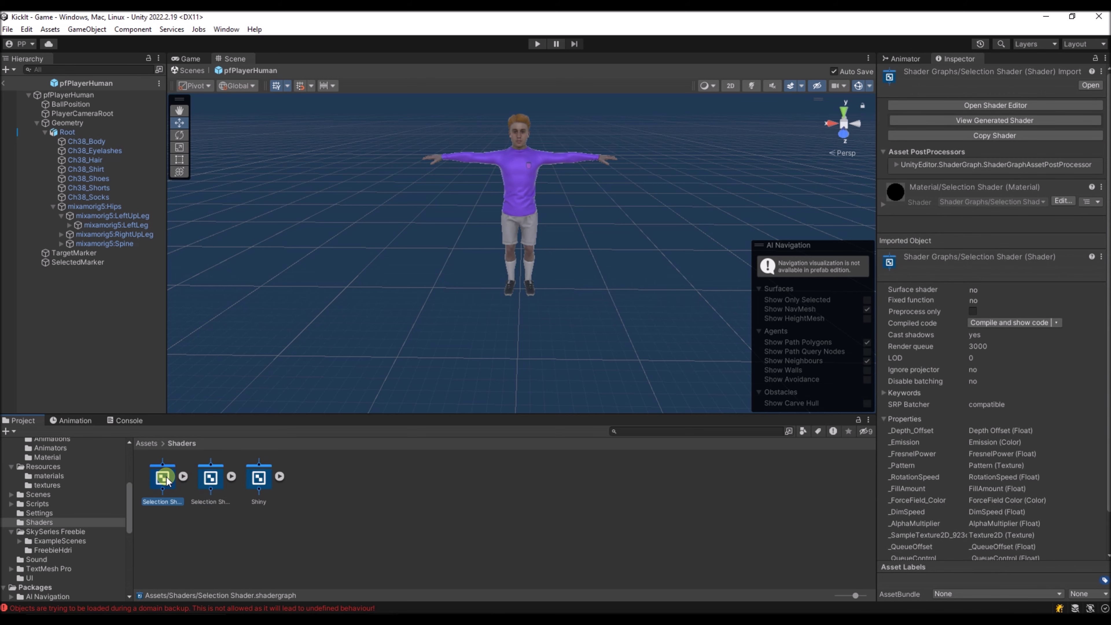
double_click(166, 479)
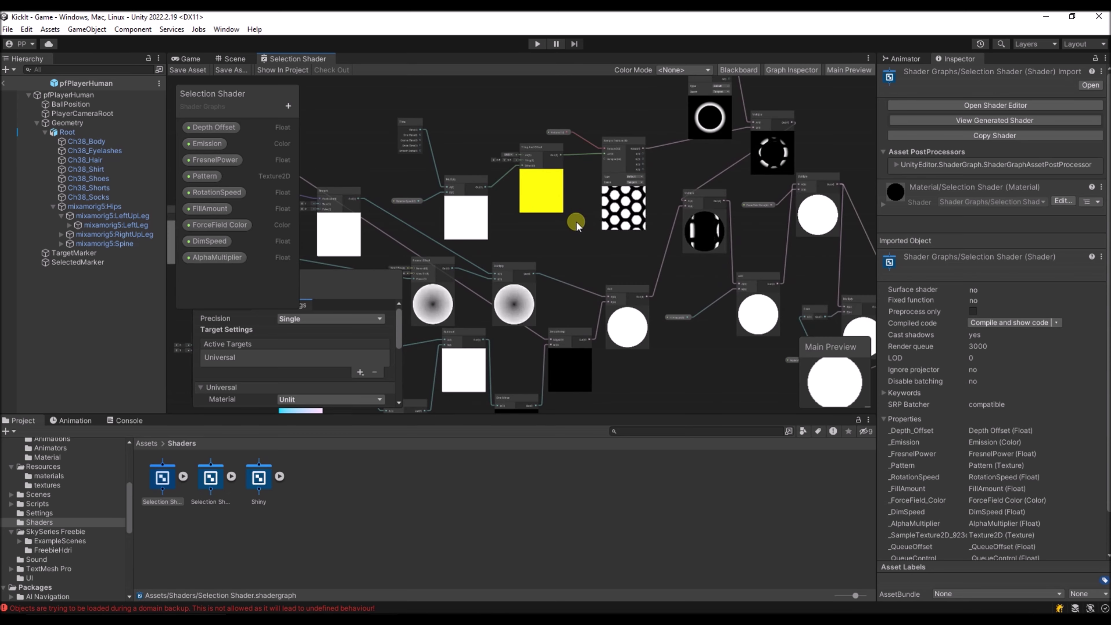
Examine the Selection Shader's Multiply and ring texture nodes, then return to the Scene view.
right_click(564, 257)
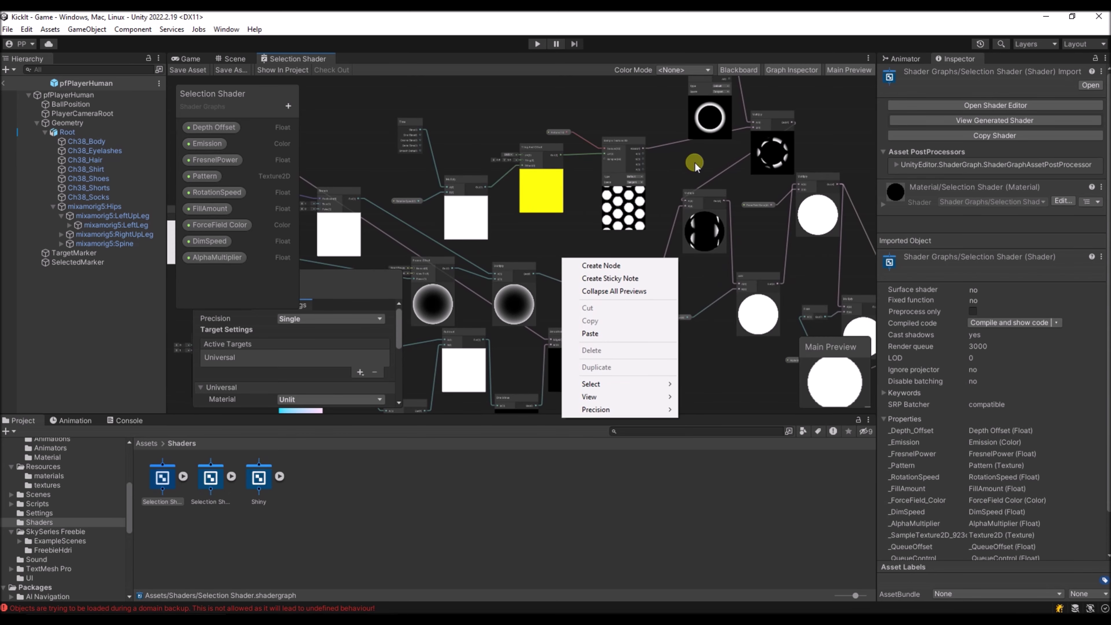
left_click(687, 169)
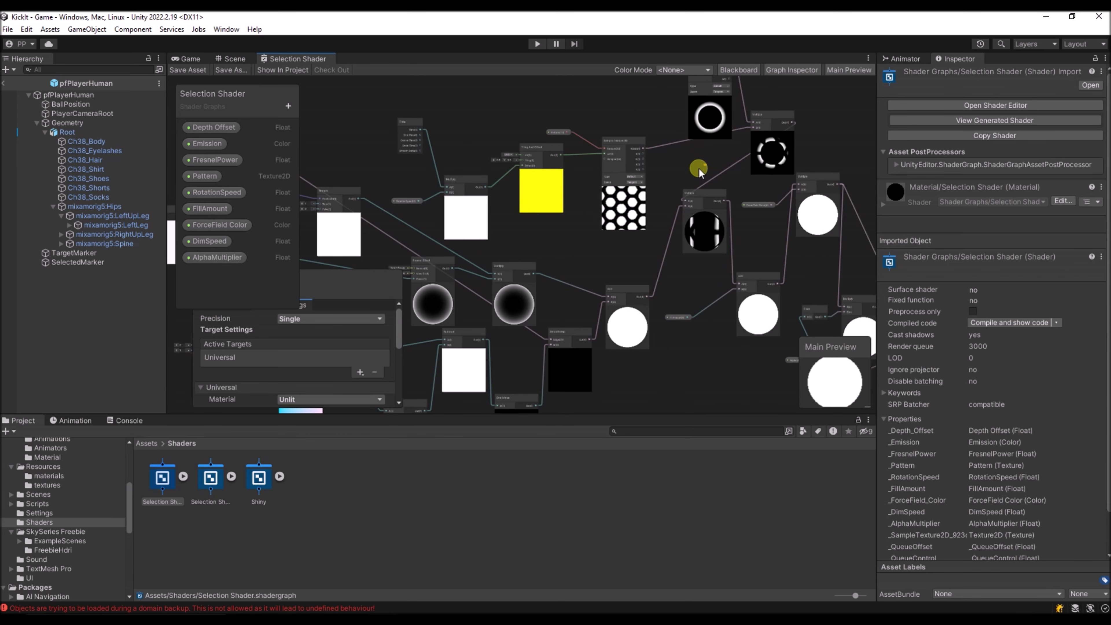
left_click(702, 194)
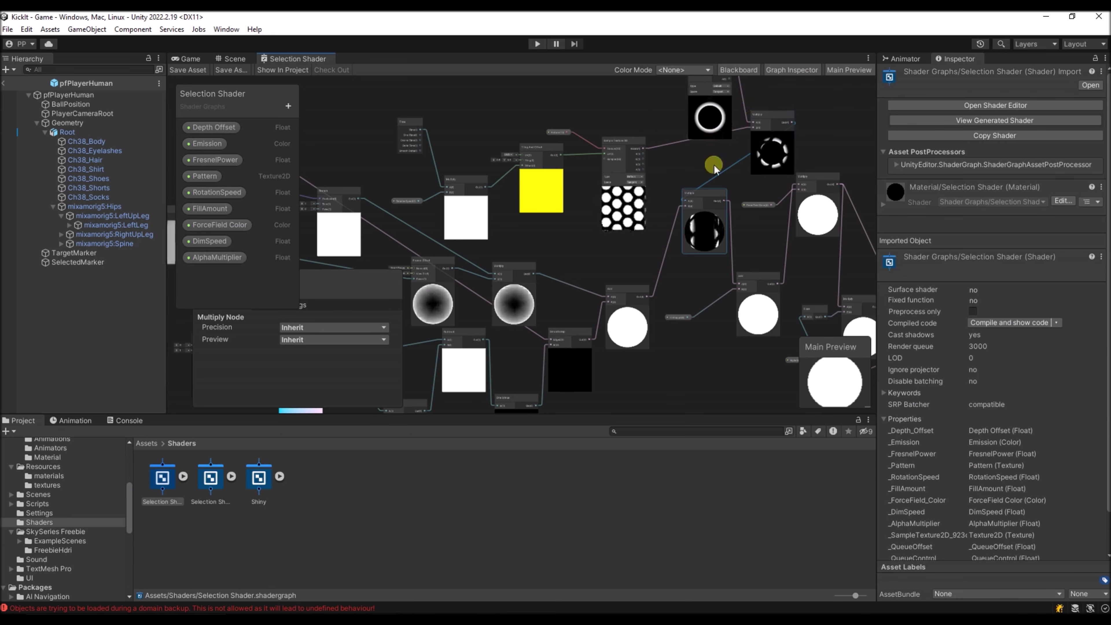
middle_click_drag(652, 159, 572, 262)
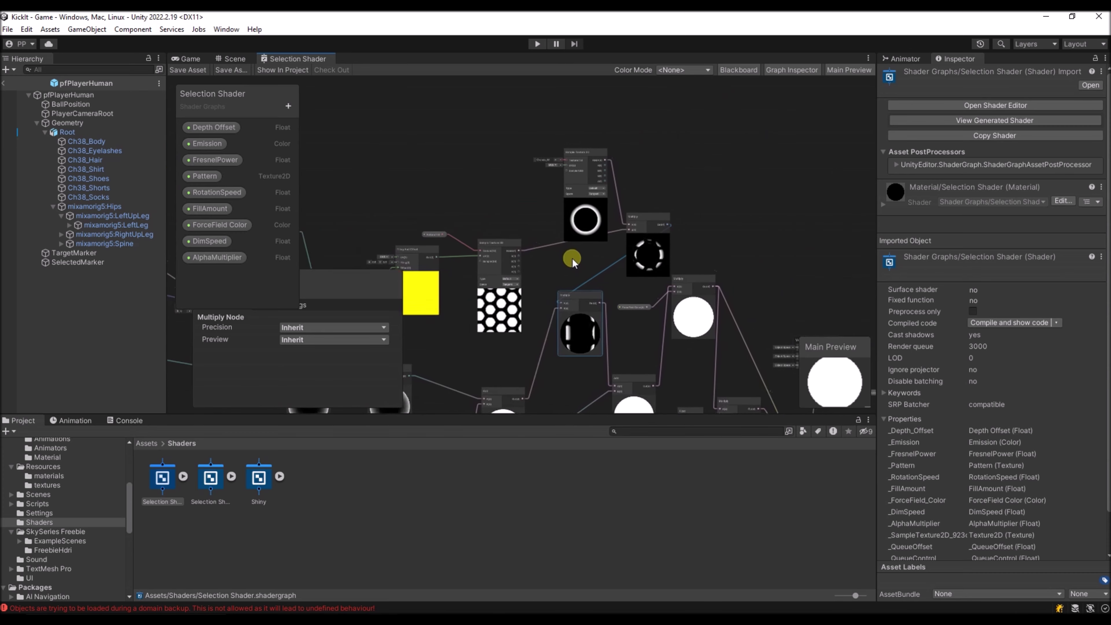
scroll(576, 211, "up", 3)
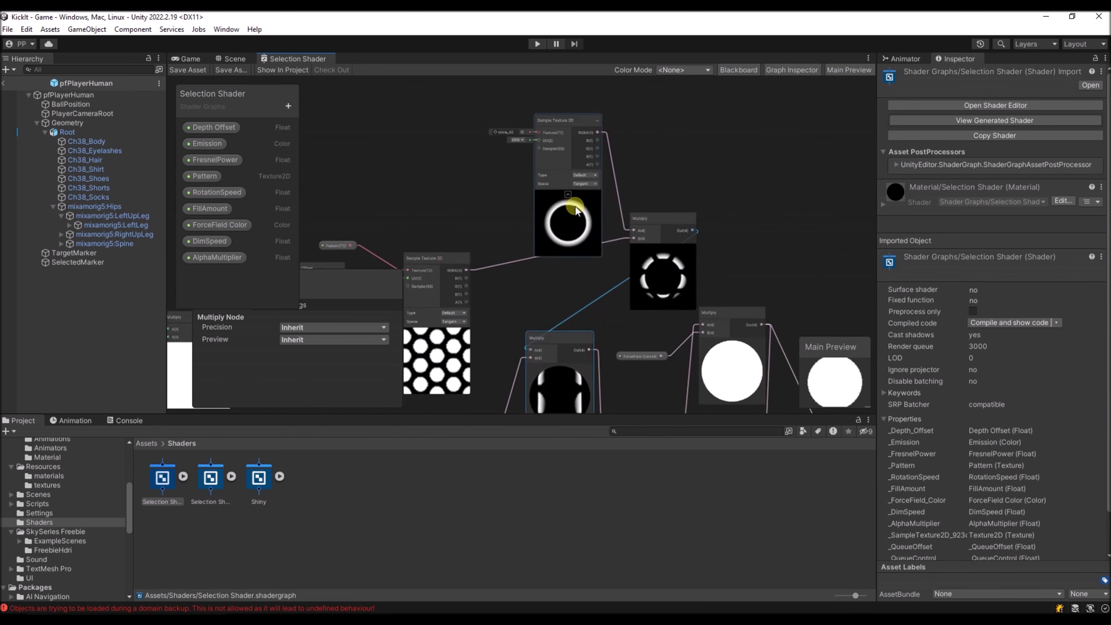
scroll(576, 210, "up", 2)
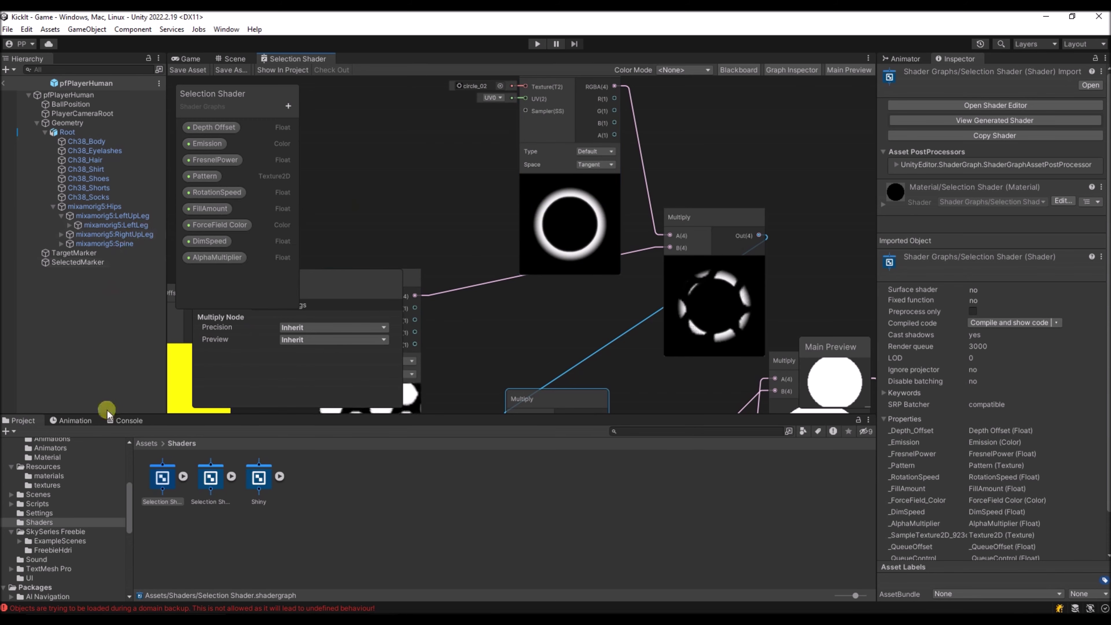
left_click(234, 58)
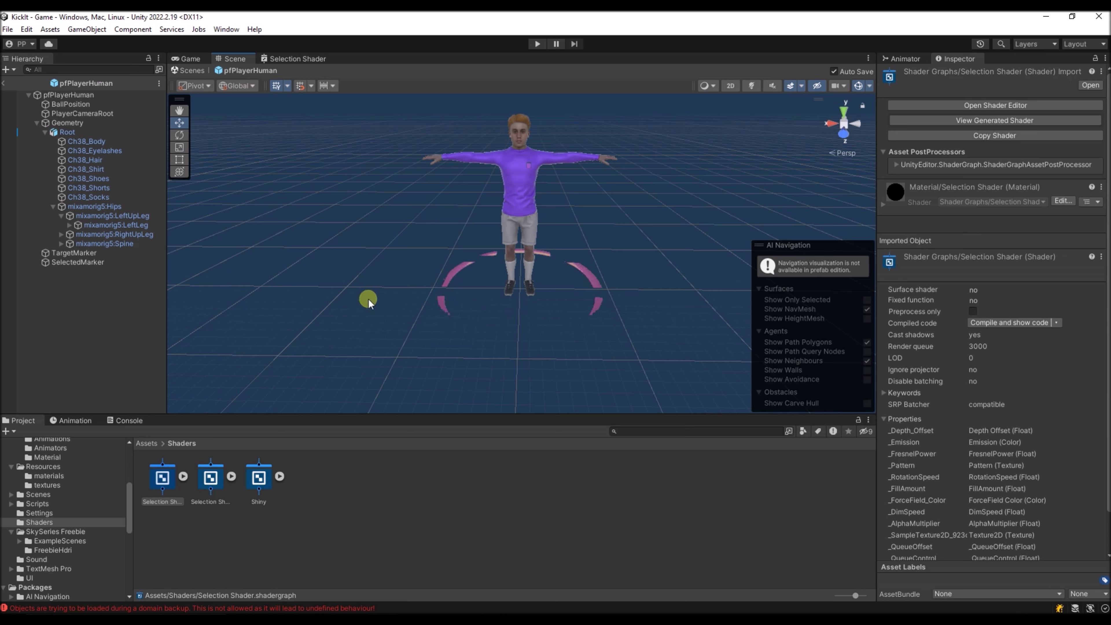
Pull the scene camera back from the player and marker ring, then switch to Visual Studio.
right_click_drag(340, 268, 362, 277)
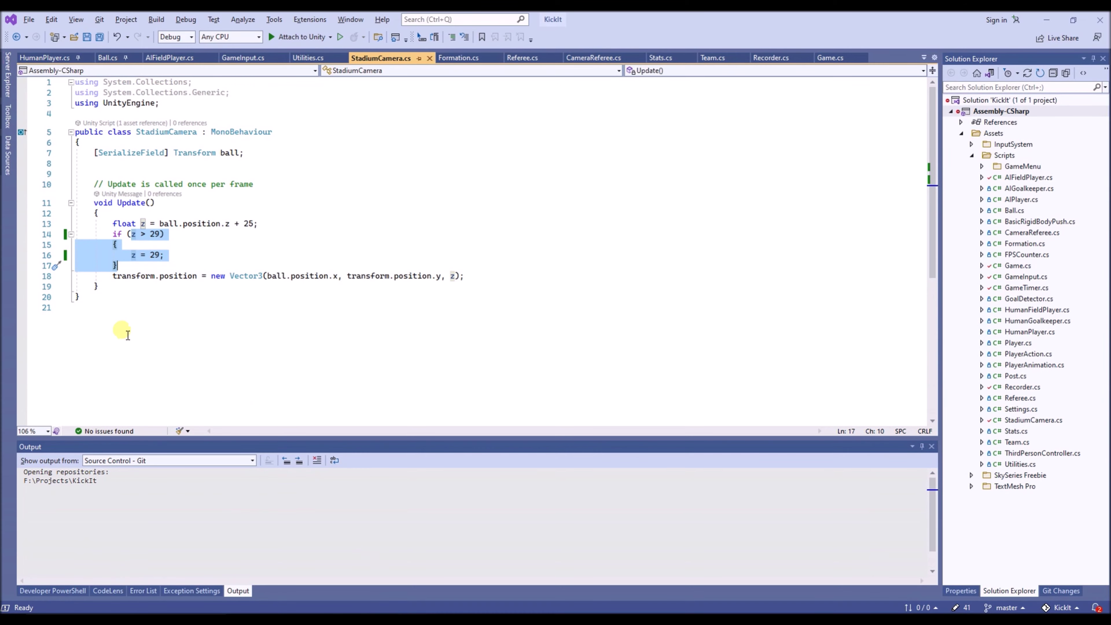
left_click(144, 315)
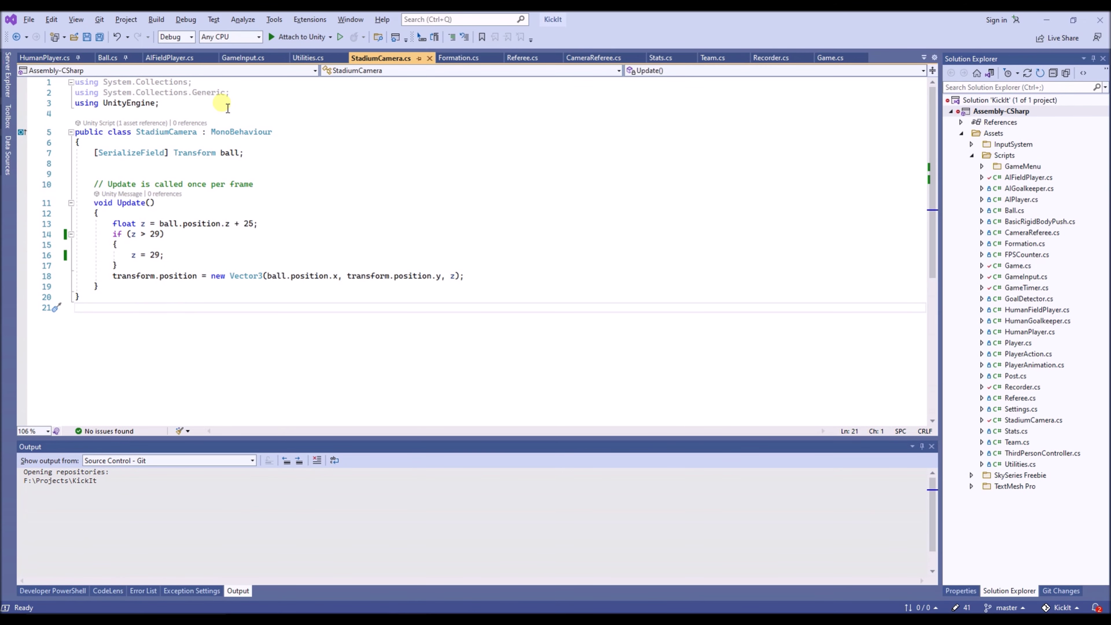
In GameInput.cs, find OnSelectNextPlayer and jump to SetNextHumanPlayer's definition in Game.cs.
left_click(236, 59)
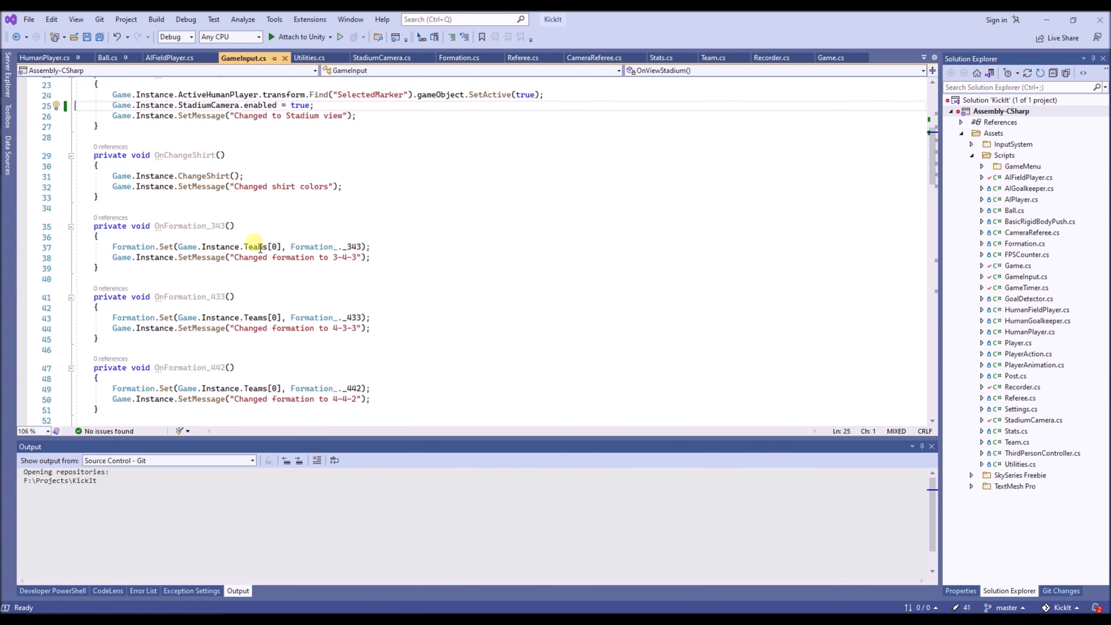
scroll(260, 248, "up", 8)
scroll(258, 258, "down", 11)
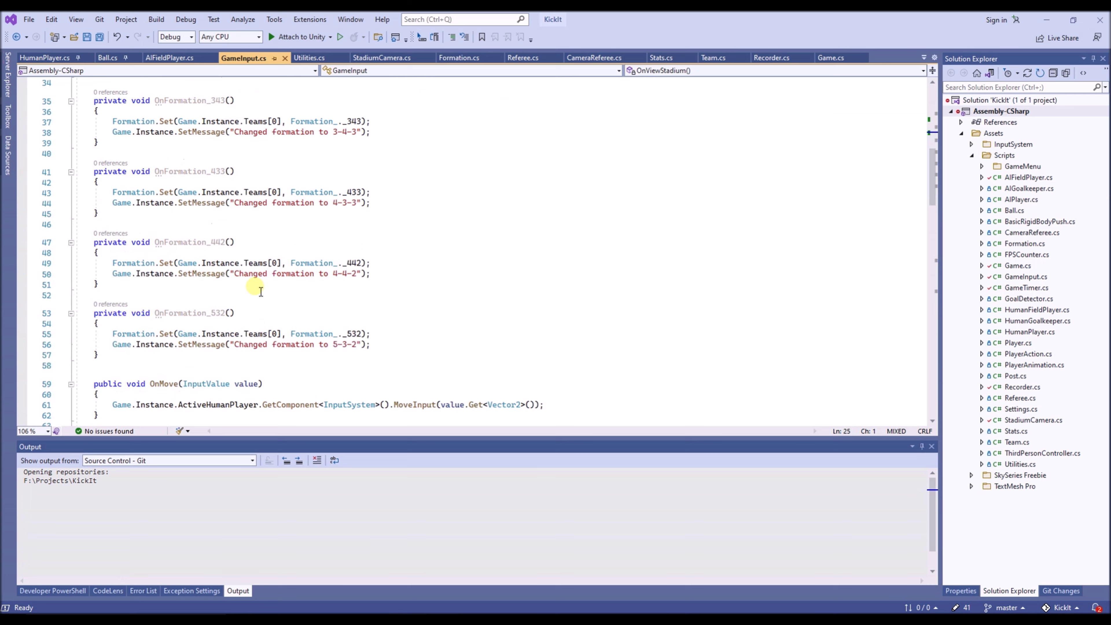
scroll(258, 291, "down", 4)
scroll(197, 256, "down", 4)
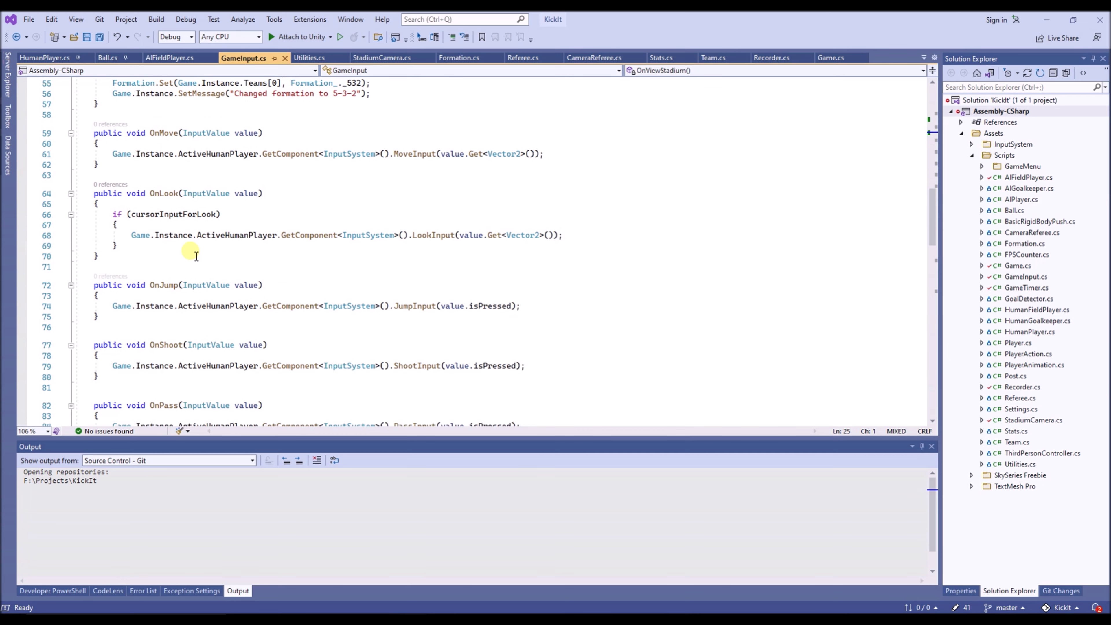
scroll(197, 256, "down", 14)
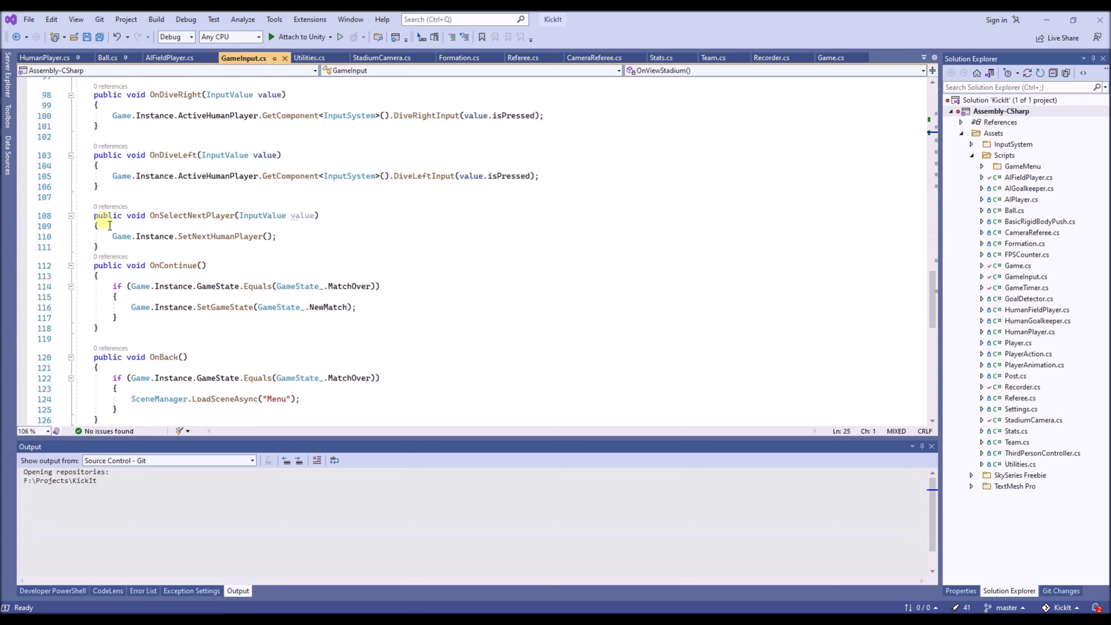
left_click_drag(93, 215, 126, 242)
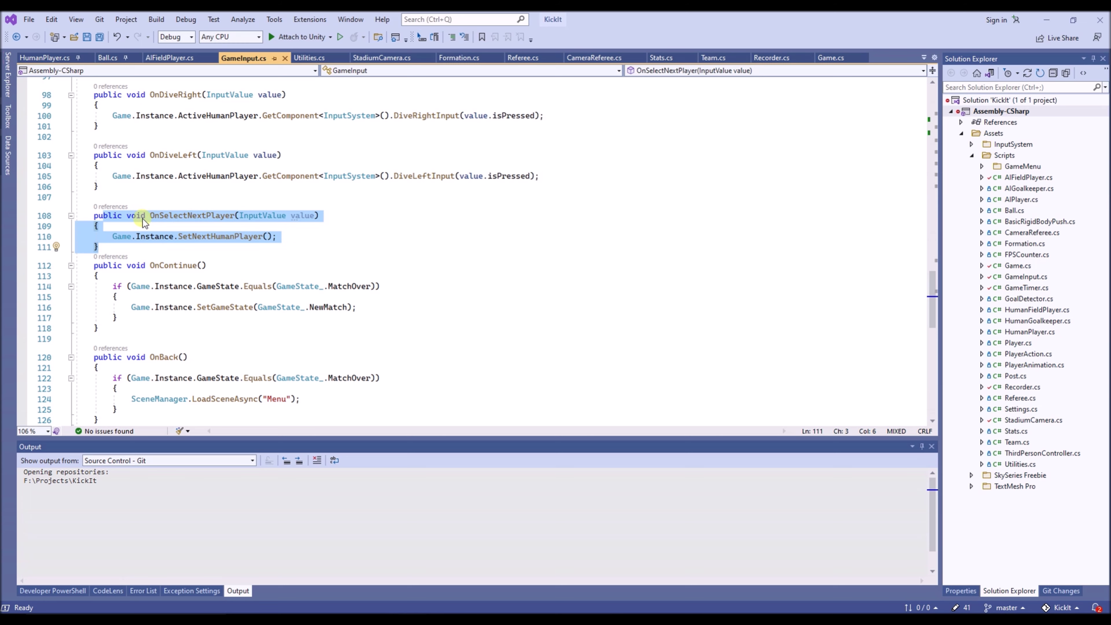
left_click(179, 237)
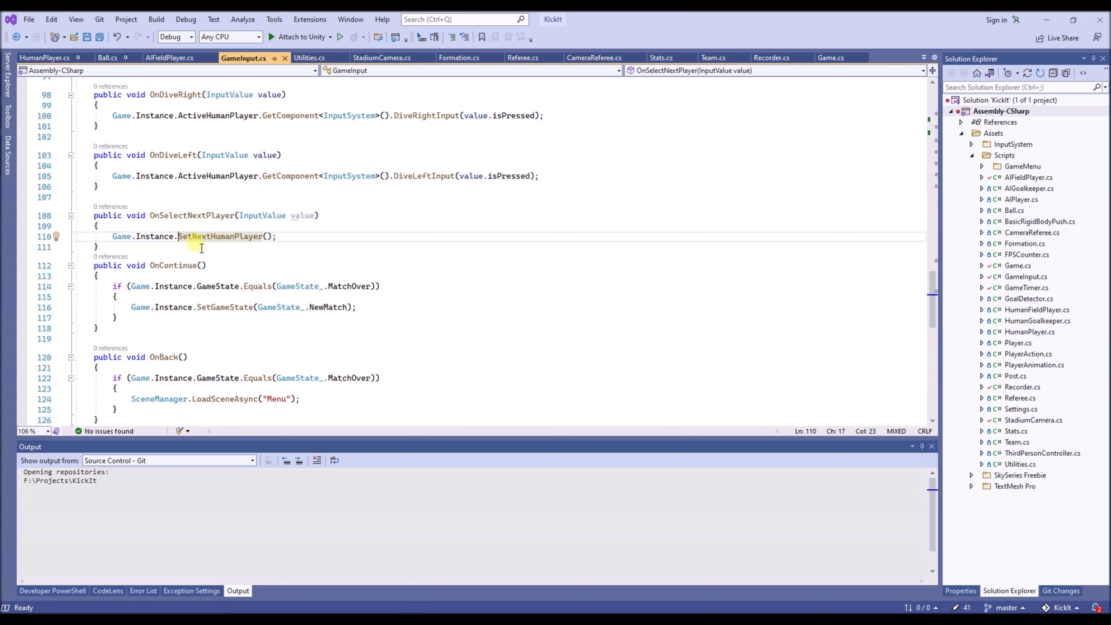
left_click(218, 238, "ctrl")
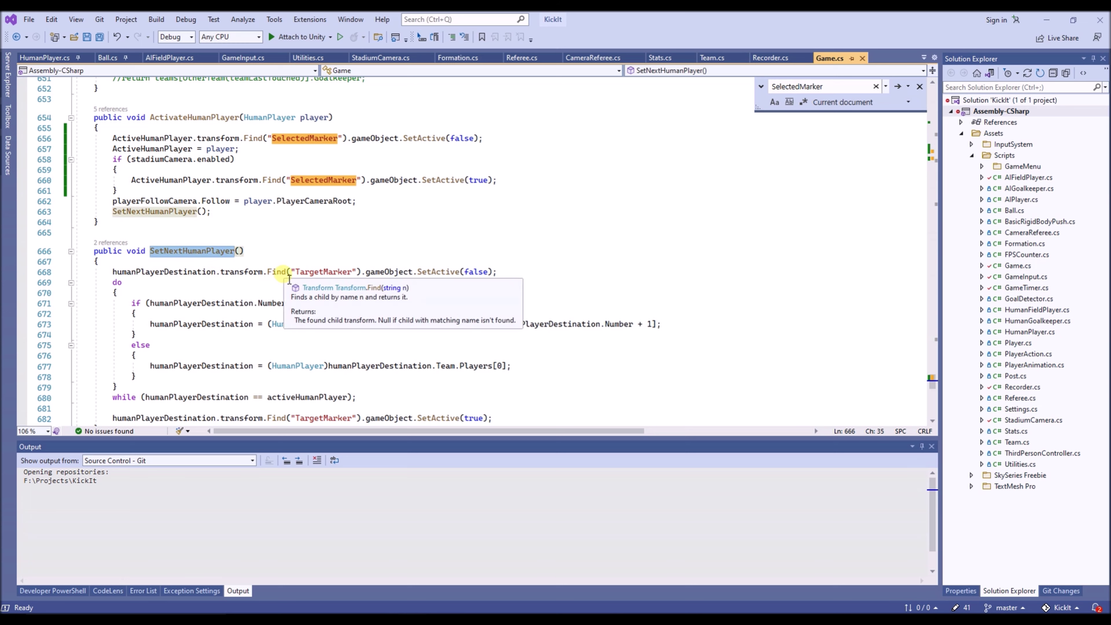
left_click(282, 272)
scroll(211, 289, "down", 4)
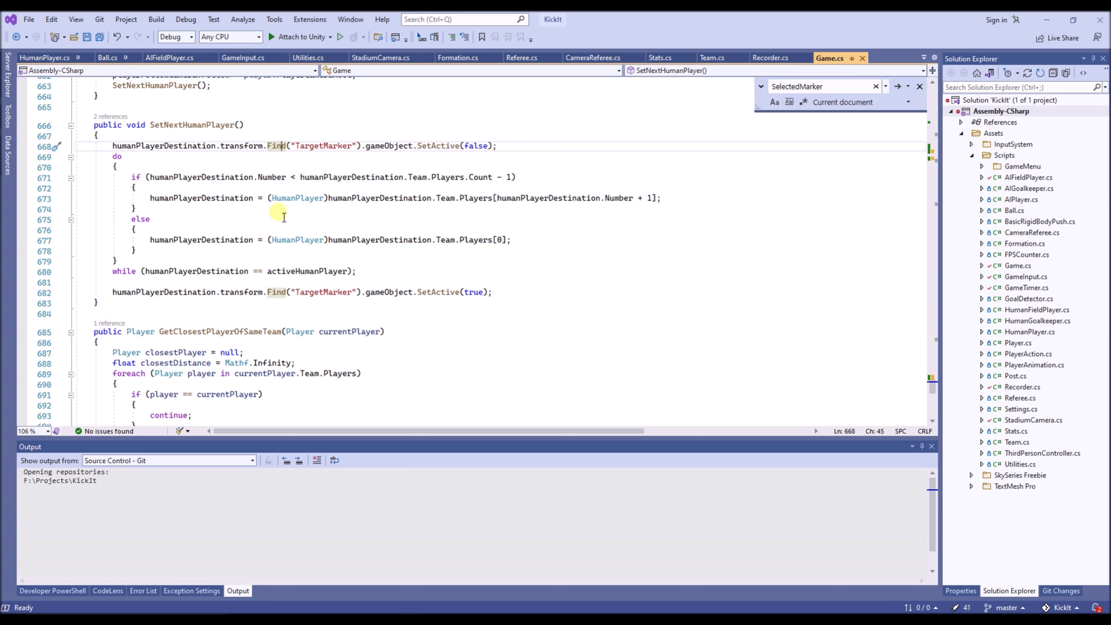
left_click(315, 147)
double_click(322, 148)
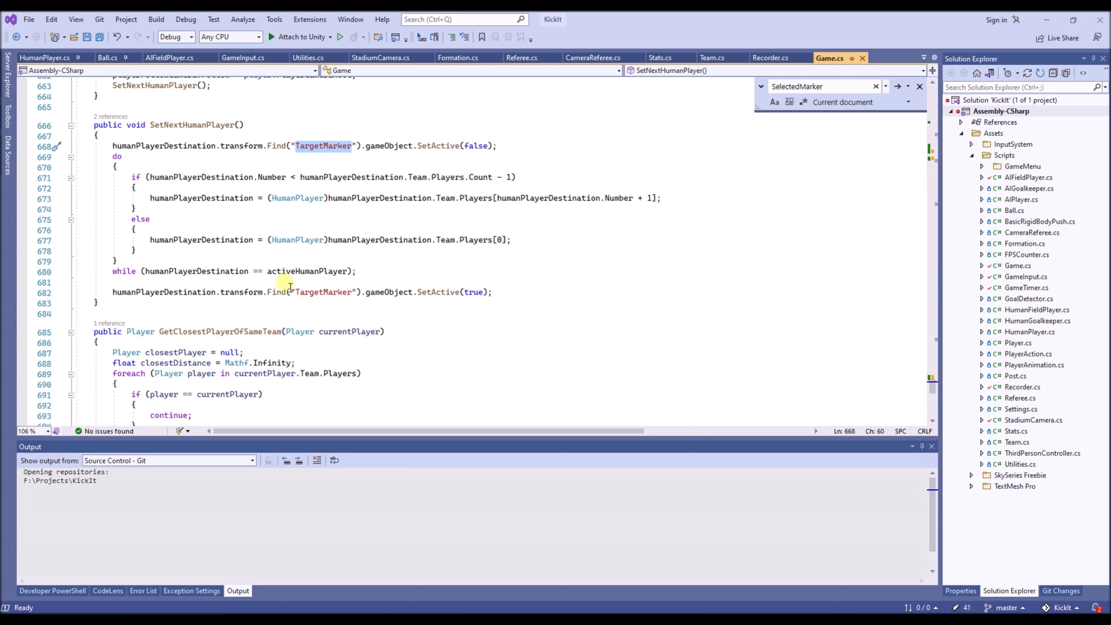
left_click(400, 611)
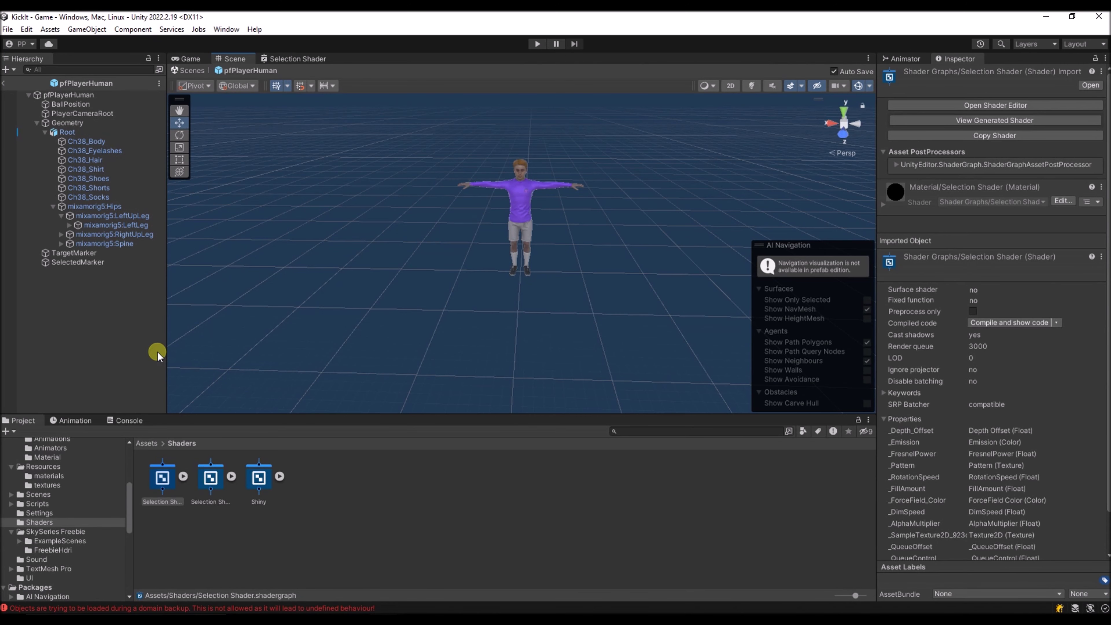
View the pfPlayerHuman prefab's SelectedMarker, then TargetMarker and its material, in the Inspector.
left_click(88, 263)
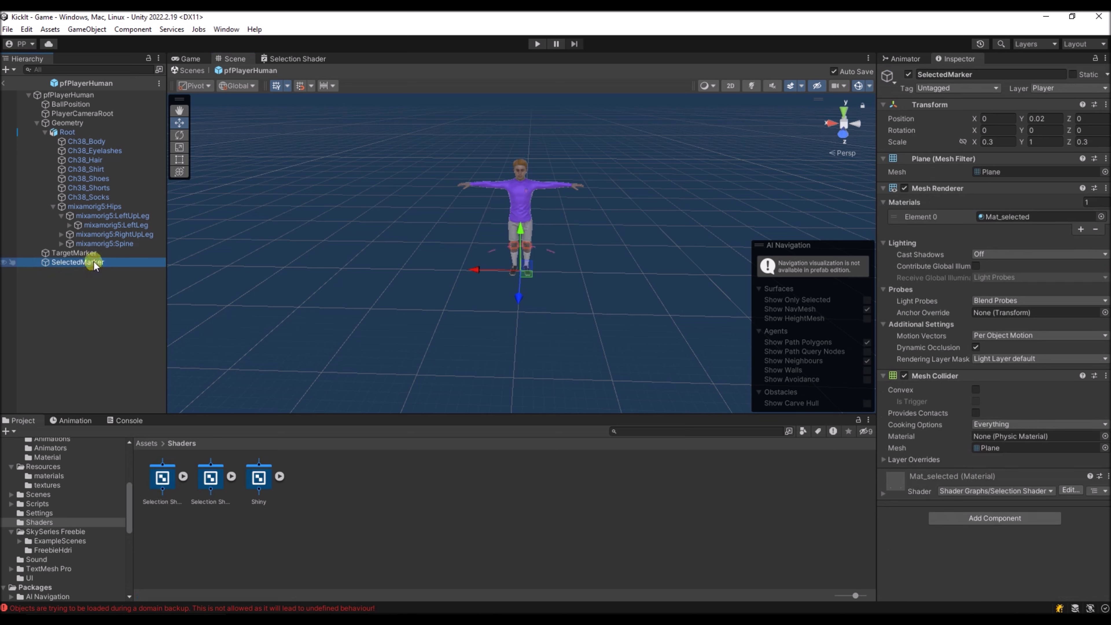
left_click(78, 262)
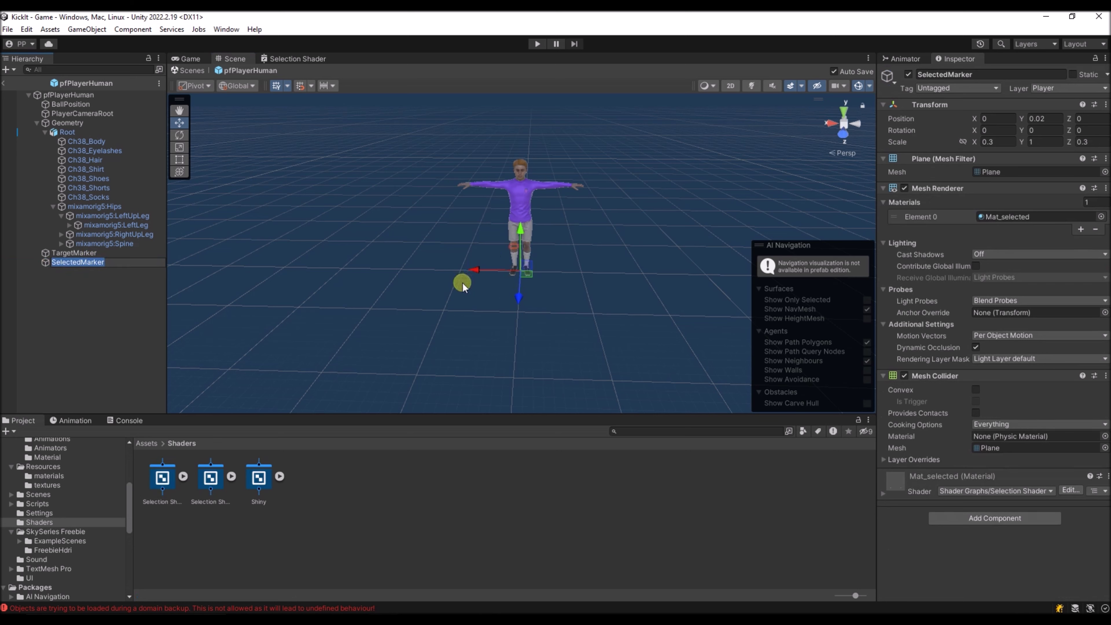
left_click(74, 253)
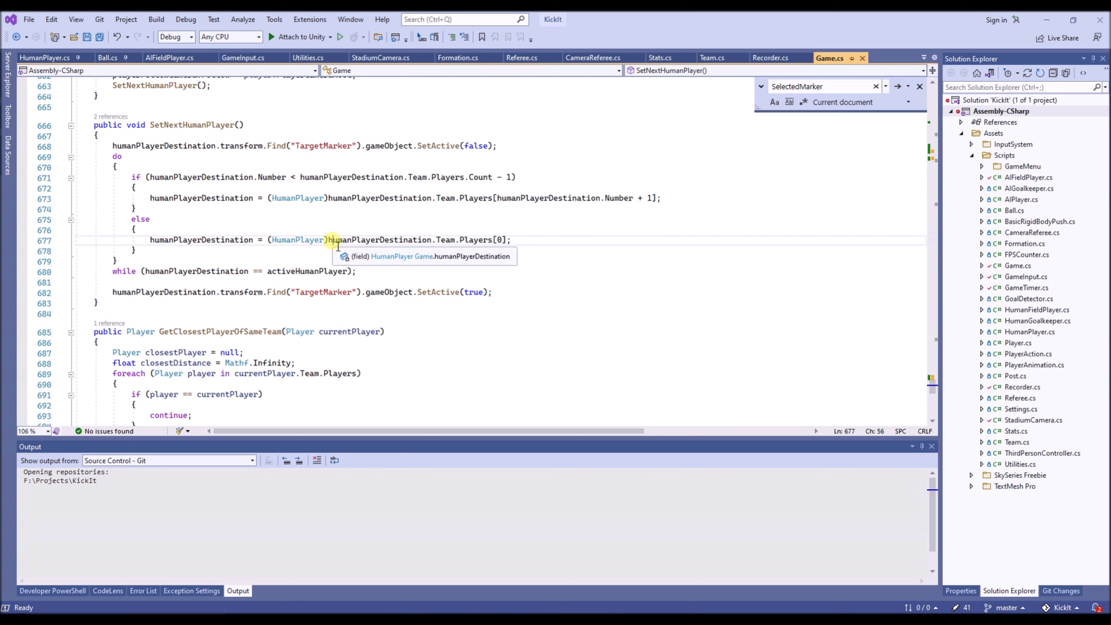
Point at SetNextHumanPlayer's teammate-switching loop using humanPlayerDestination and scroll through it.
left_click(398, 210)
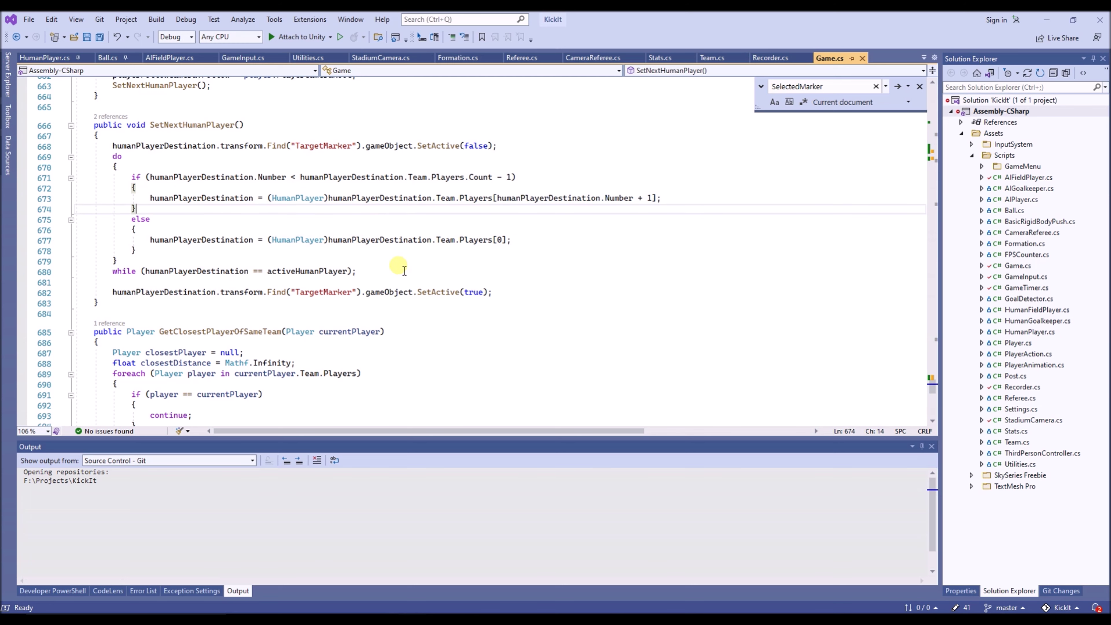
scroll(404, 271, "down", 4)
scroll(356, 232, "up", 4)
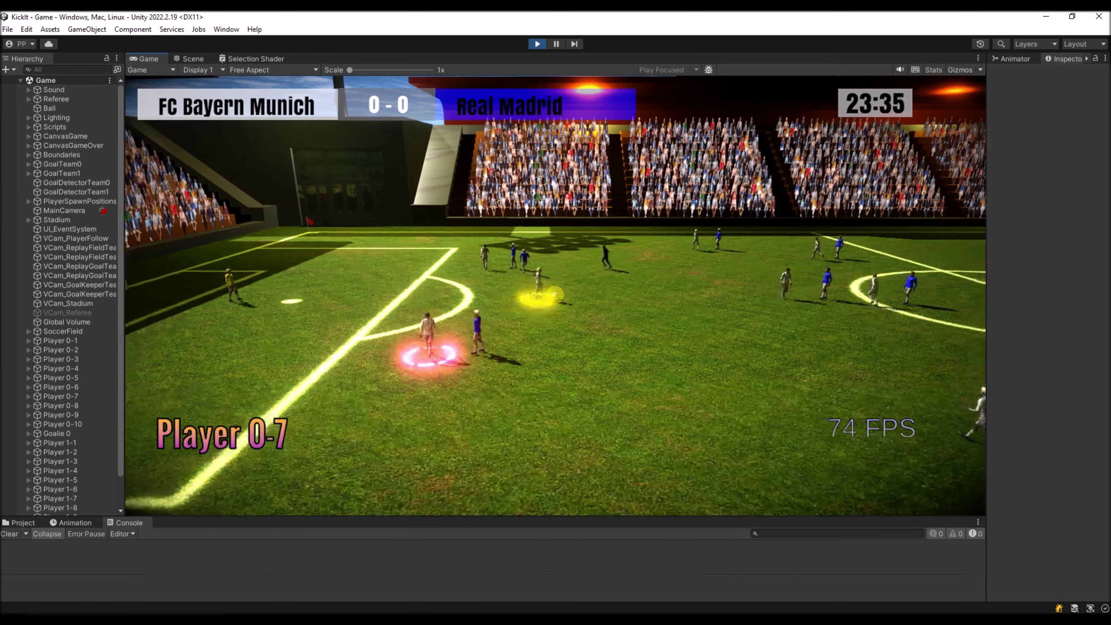
Bring Visual Studio back showing Game.cs's ActivateHumanPlayer method.
key("alt+Tab")
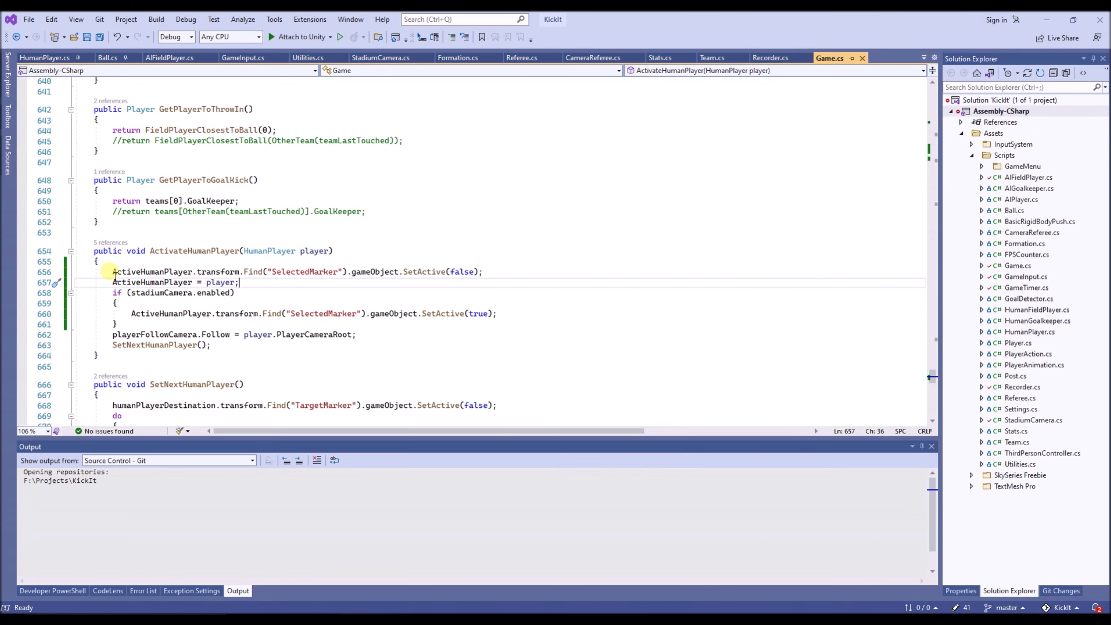
Highlight lines 656 and 660, which hide the old and show the new player's SelectedMarker.
left_click_drag(114, 275, 505, 281)
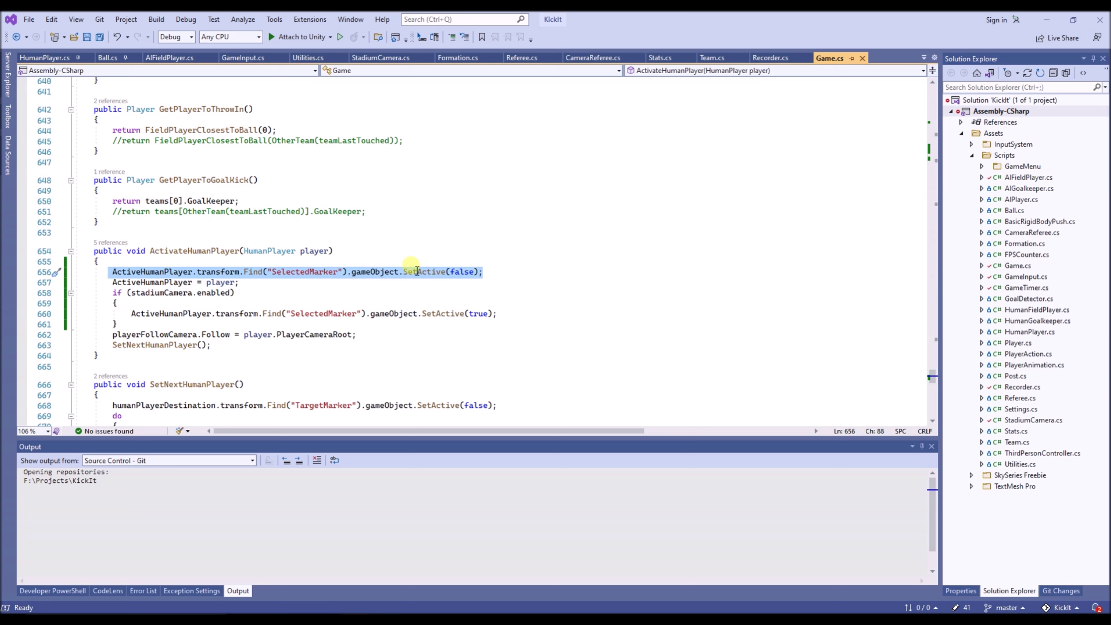
left_click_drag(129, 313, 497, 313)
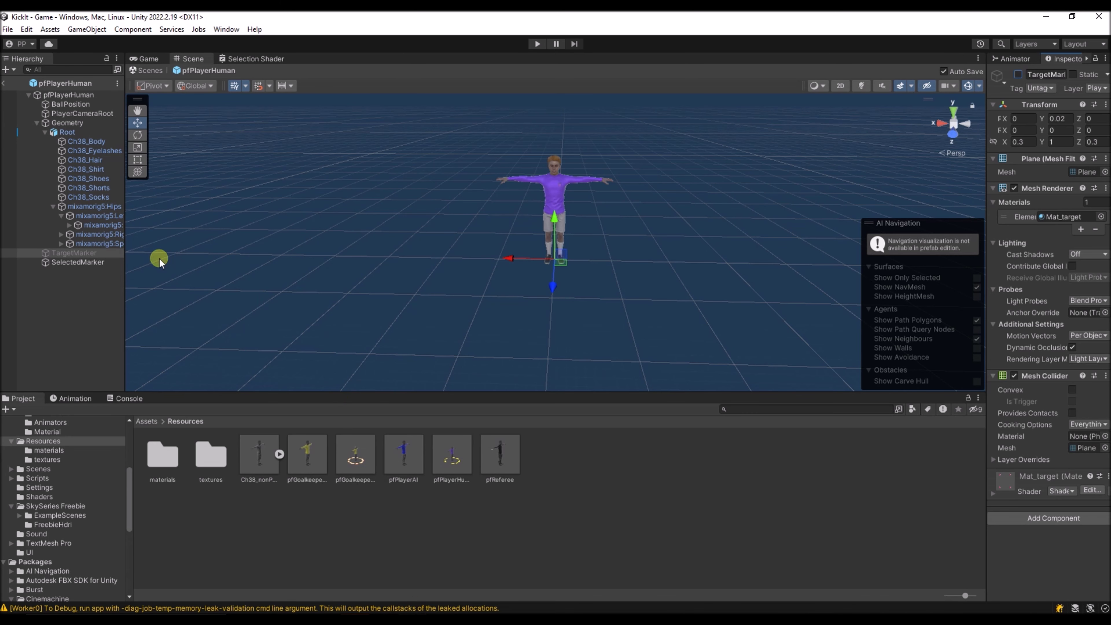
Toggle the prefab's SelectedMarker inactive and active again to reveal its ring.
left_click(96, 262)
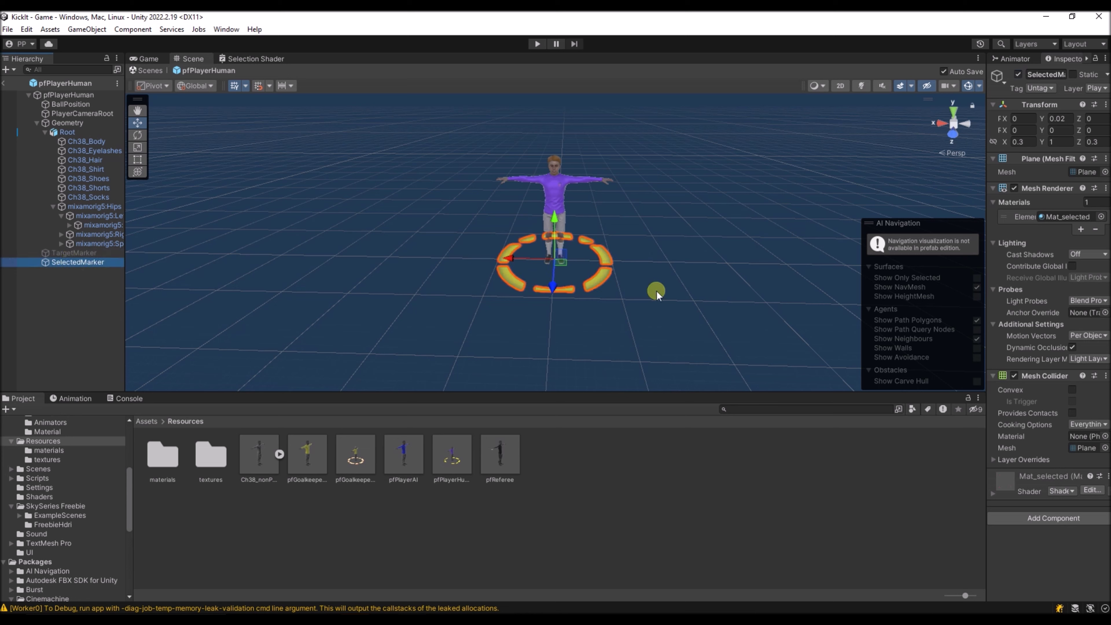
left_click(1017, 74)
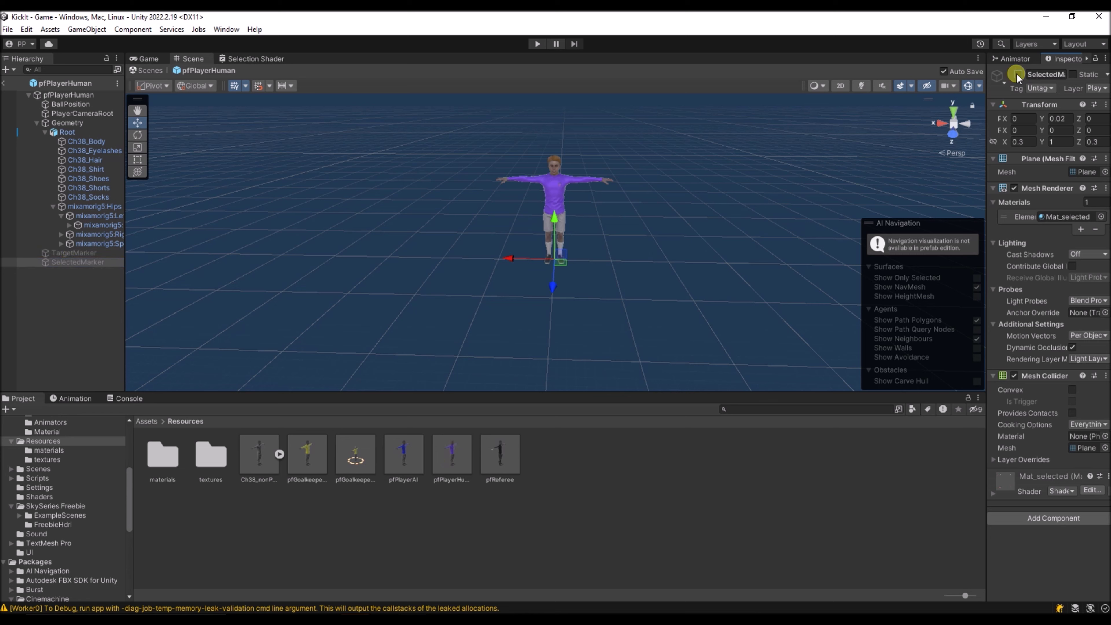
left_click(1018, 75)
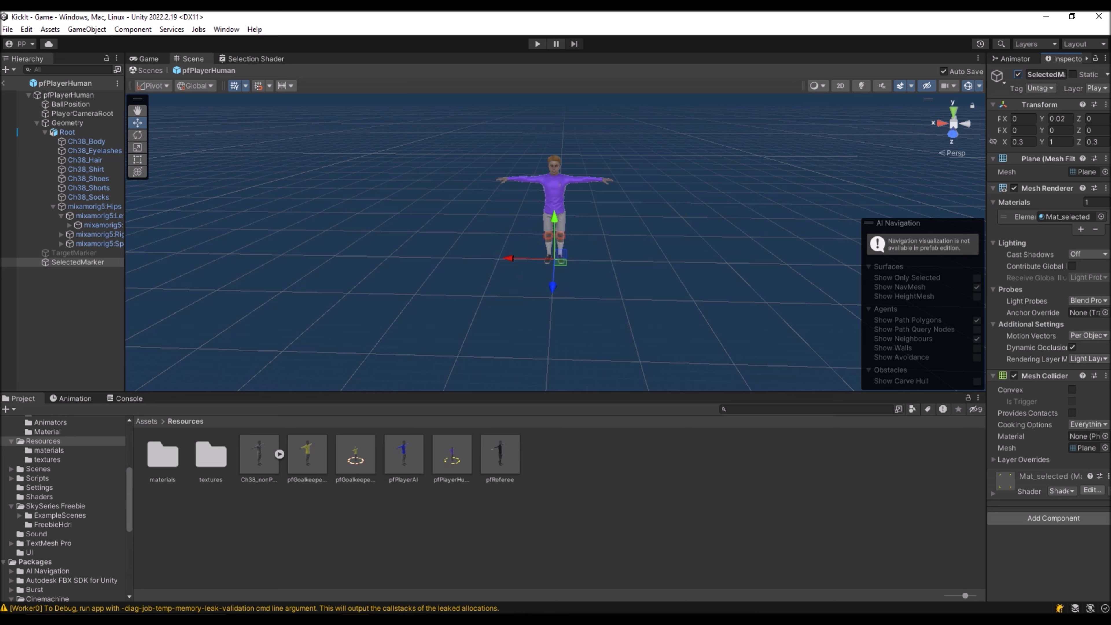
left_click(331, 610)
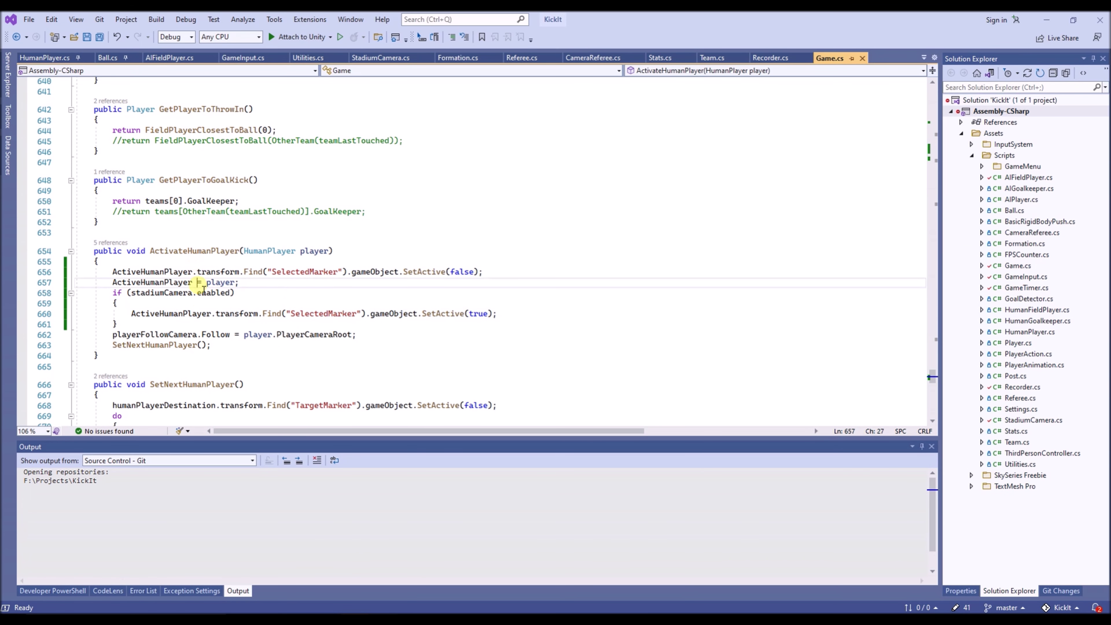
Highlight the stadiumCamera enabled check on line 658 of ActivateHumanPlayer.
left_click_drag(140, 292, 192, 292)
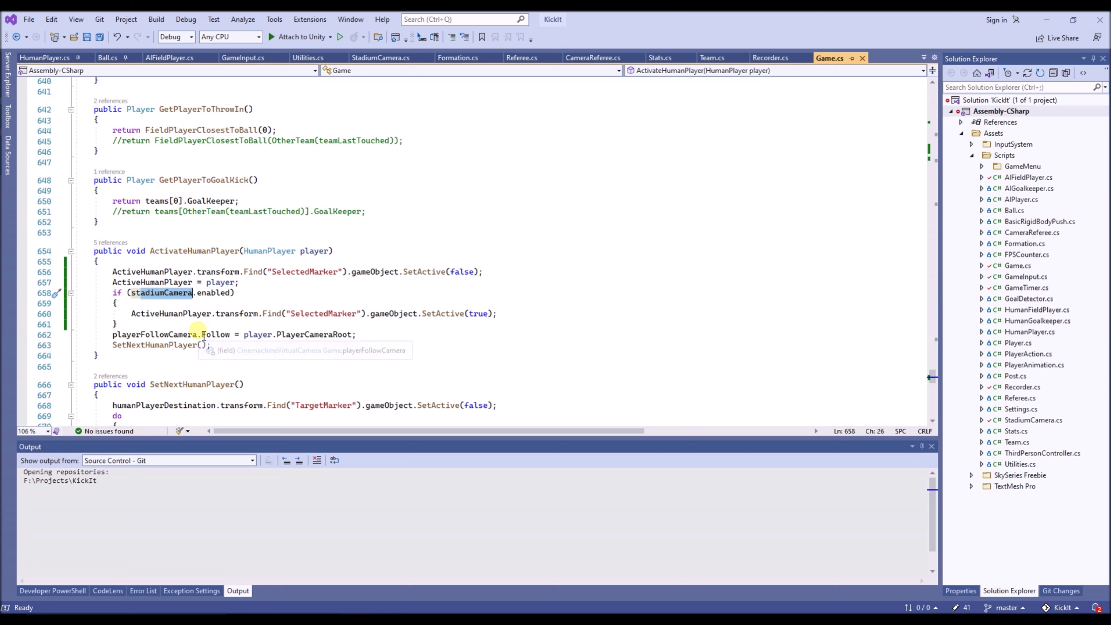
key("alt+Tab")
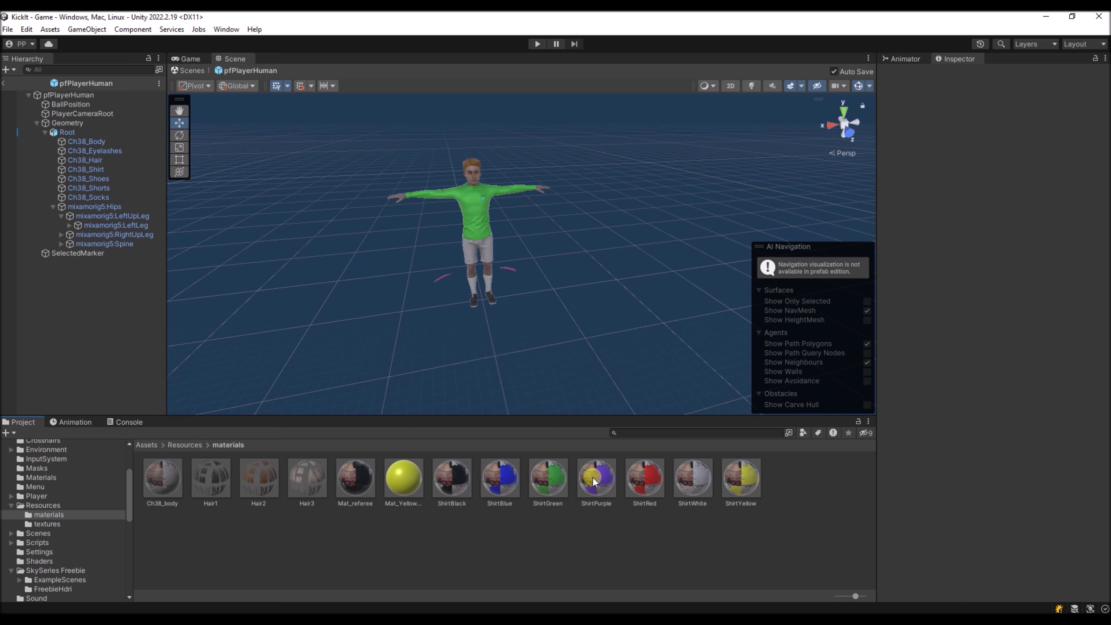
Apply the ShirtPurple material to the prefab's Ch38_Shirt mesh, replacing the green shirt.
left_click(593, 482)
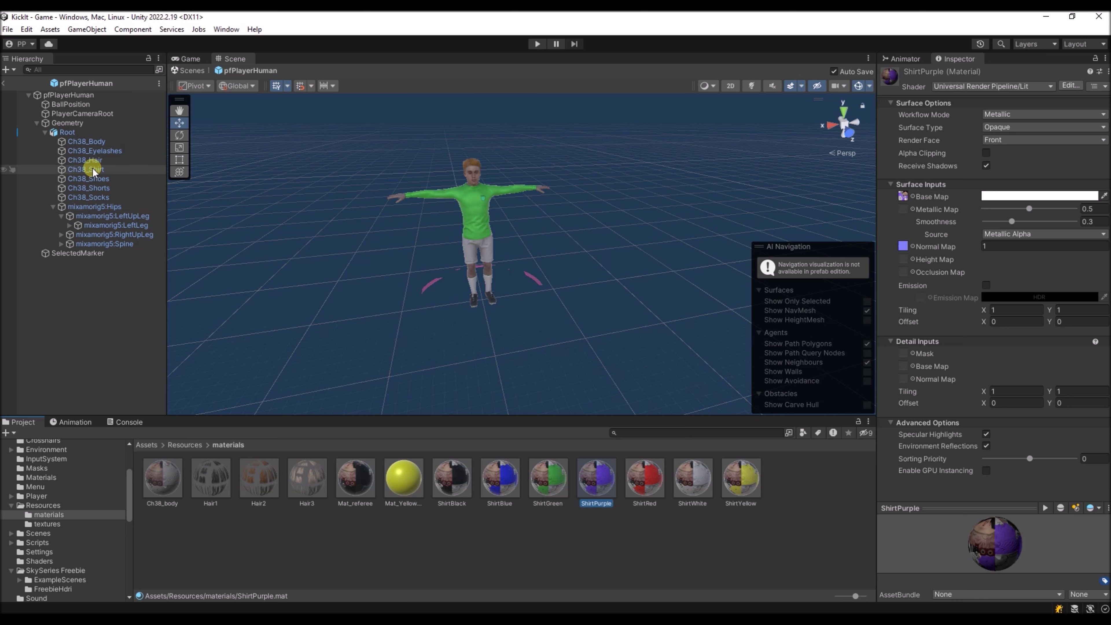
left_click(85, 169)
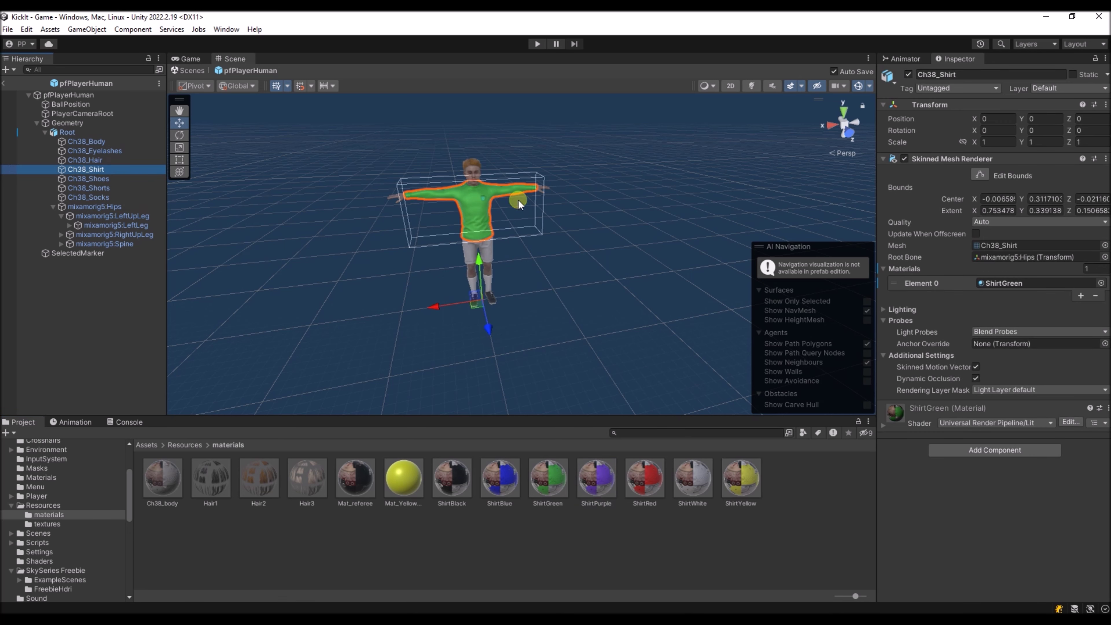
left_click_drag(609, 482, 1036, 284)
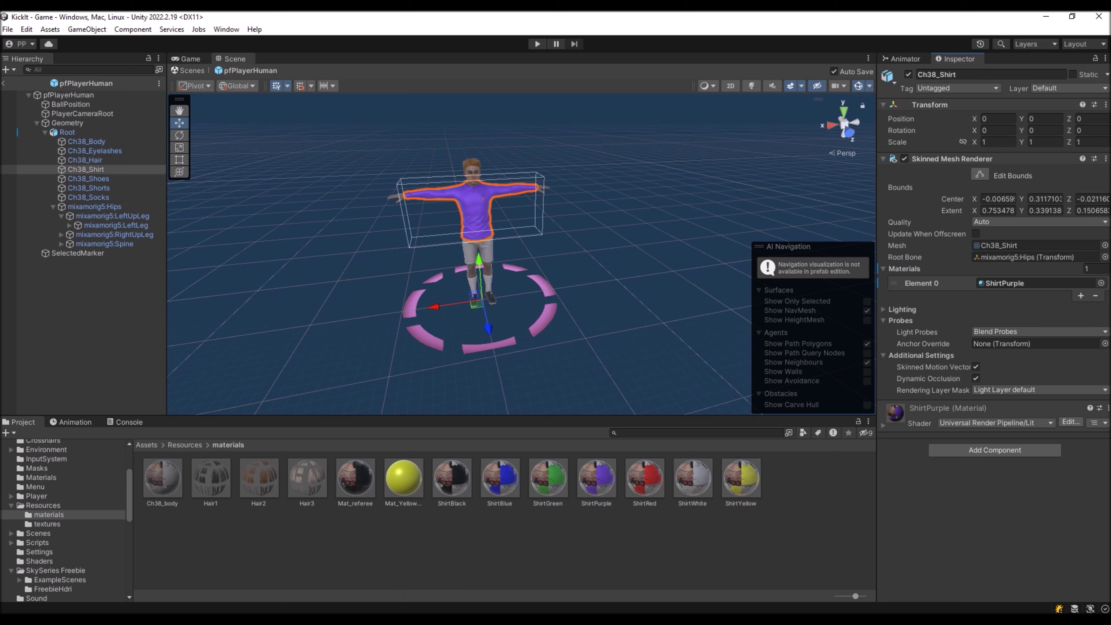
left_click(413, 578)
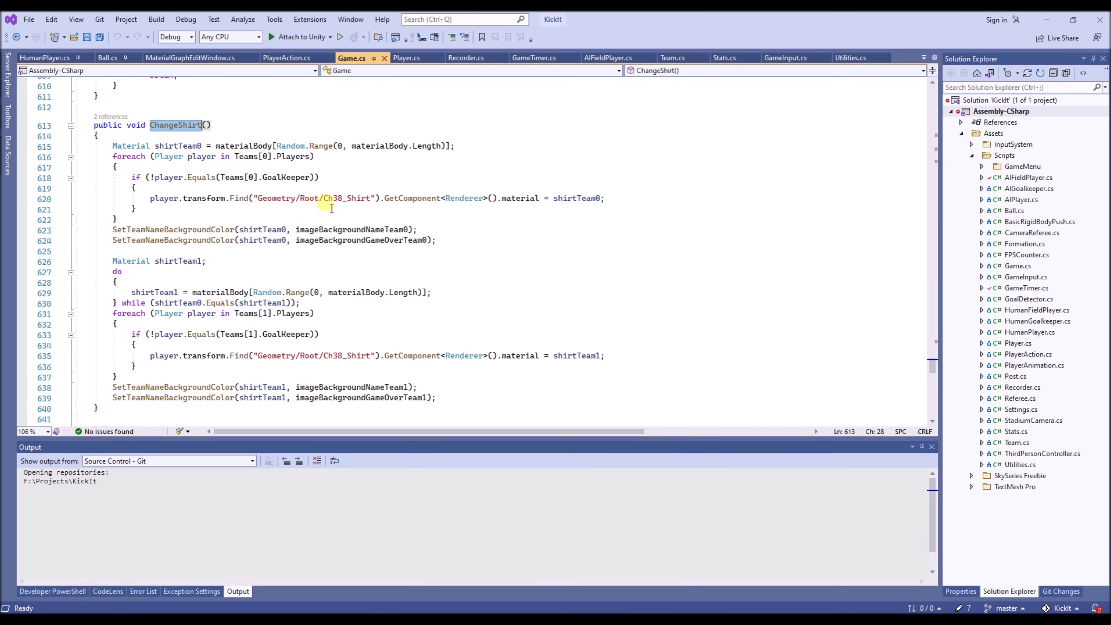
Follow ChangeShirt from GameInput.cs's OnChangeShirt handler to its definition in Game.cs.
key("ctrl+minus")
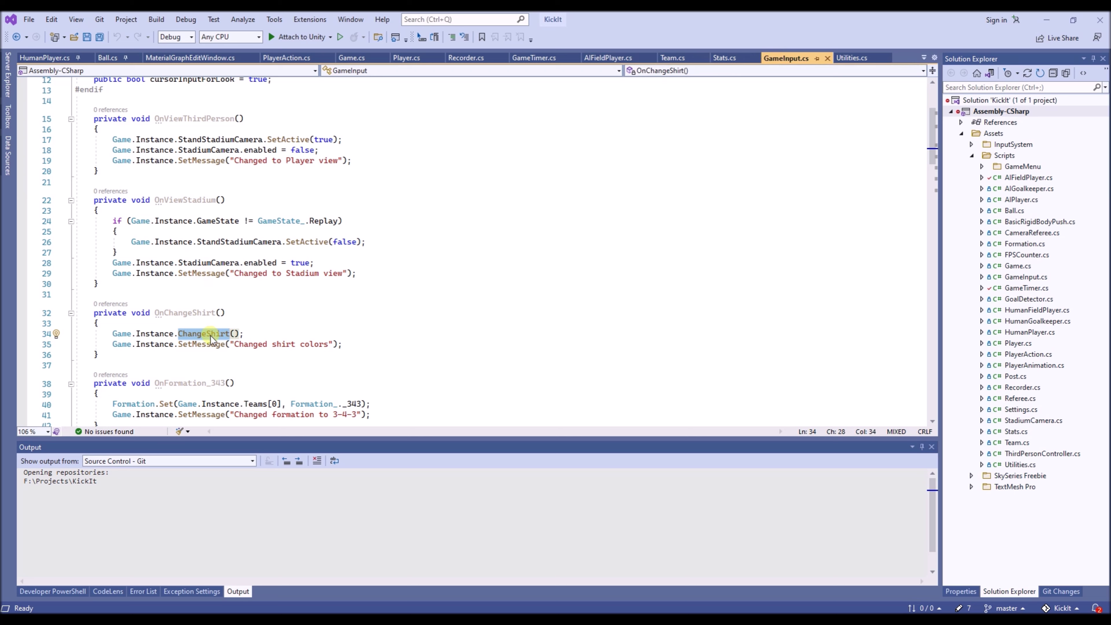
left_click(150, 313)
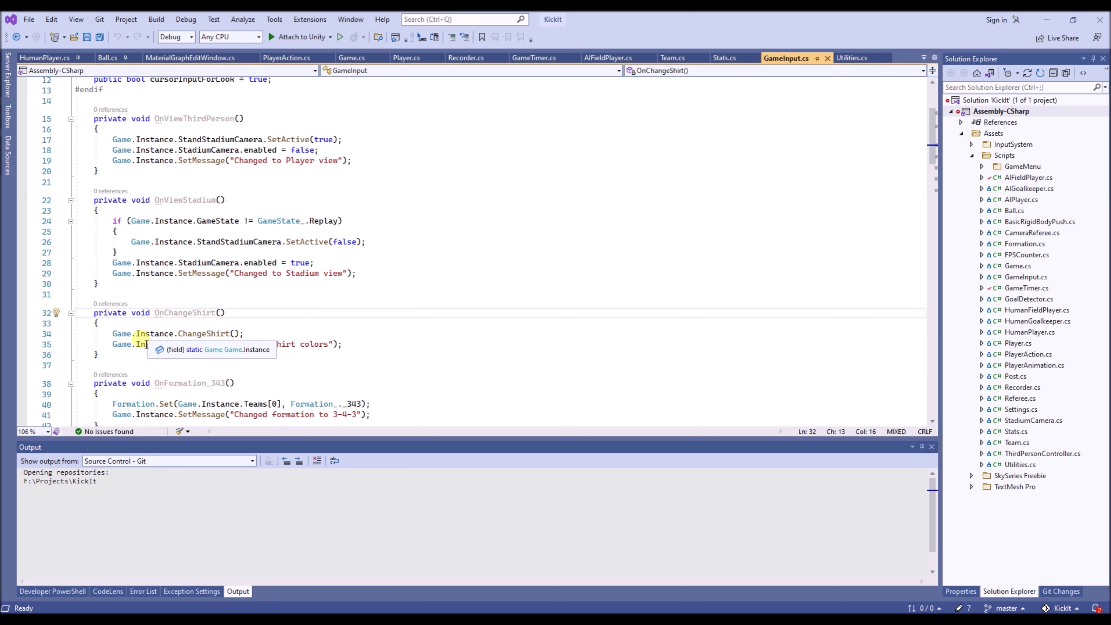
left_click(192, 334, "ctrl")
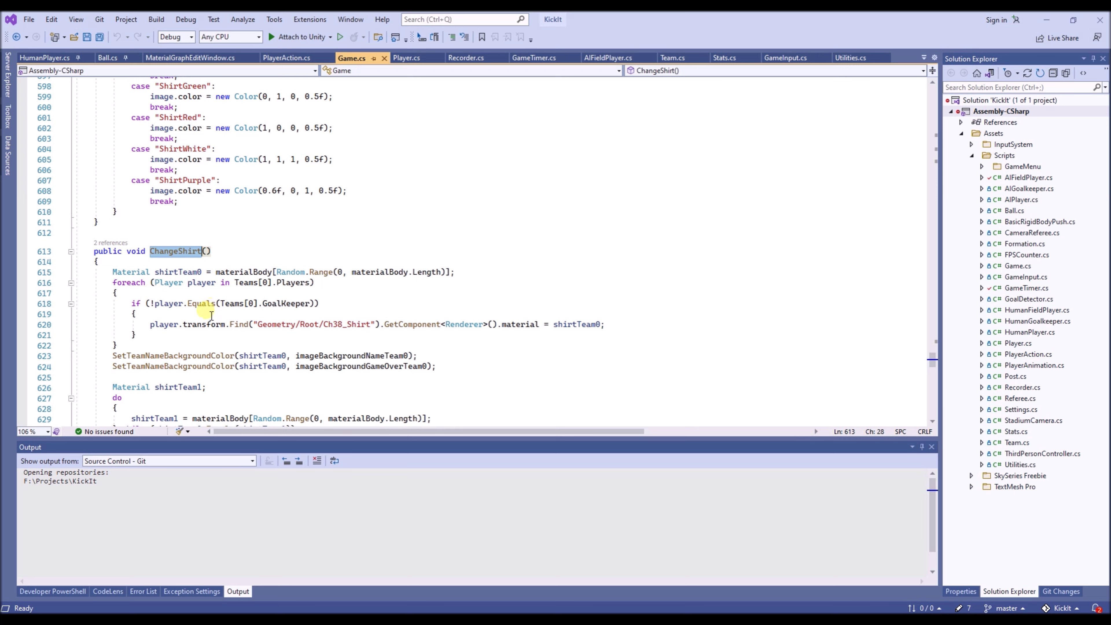
scroll(211, 315, "down", 4)
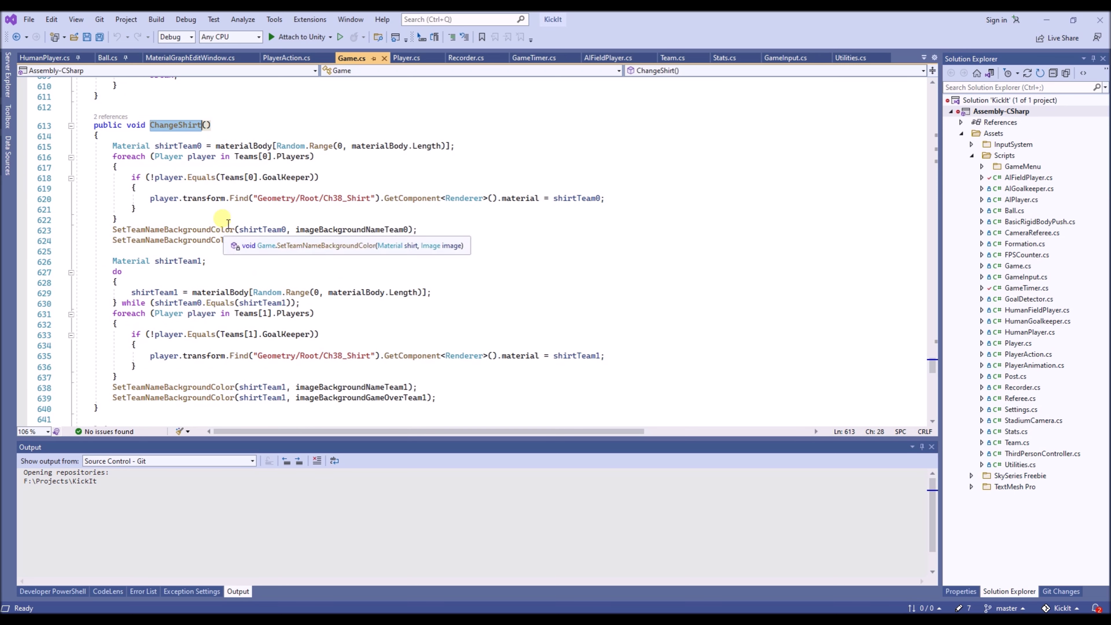
Highlight shirtTeam0's uses, the Geometry/Root/Ch38_Shirt path and the SetTeamNameBackgroundColor calls.
left_click(143, 149)
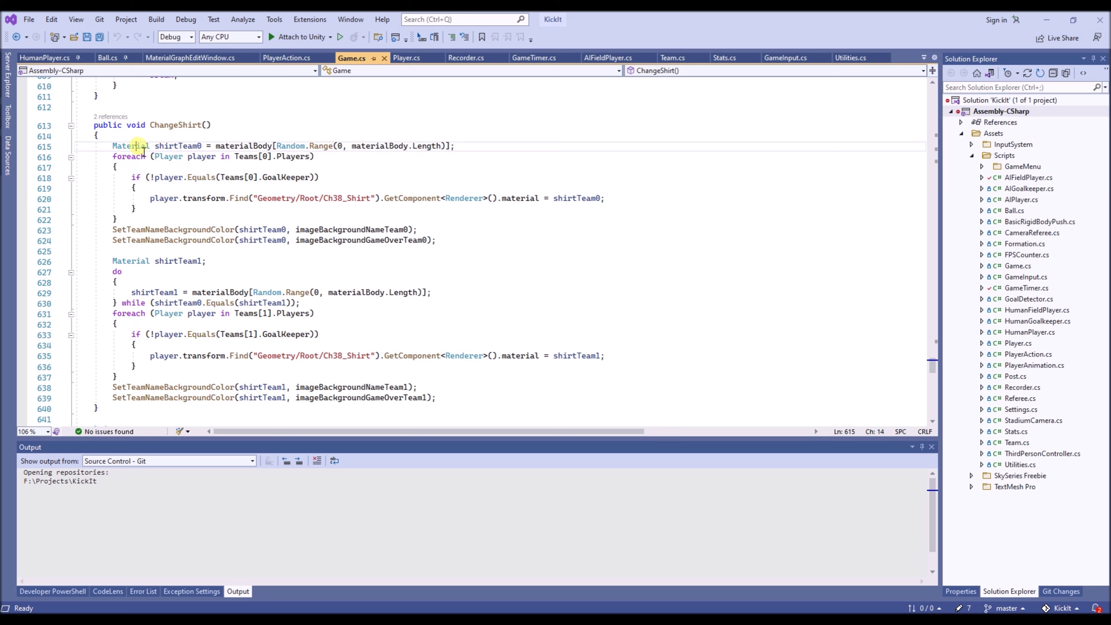
left_click(176, 147)
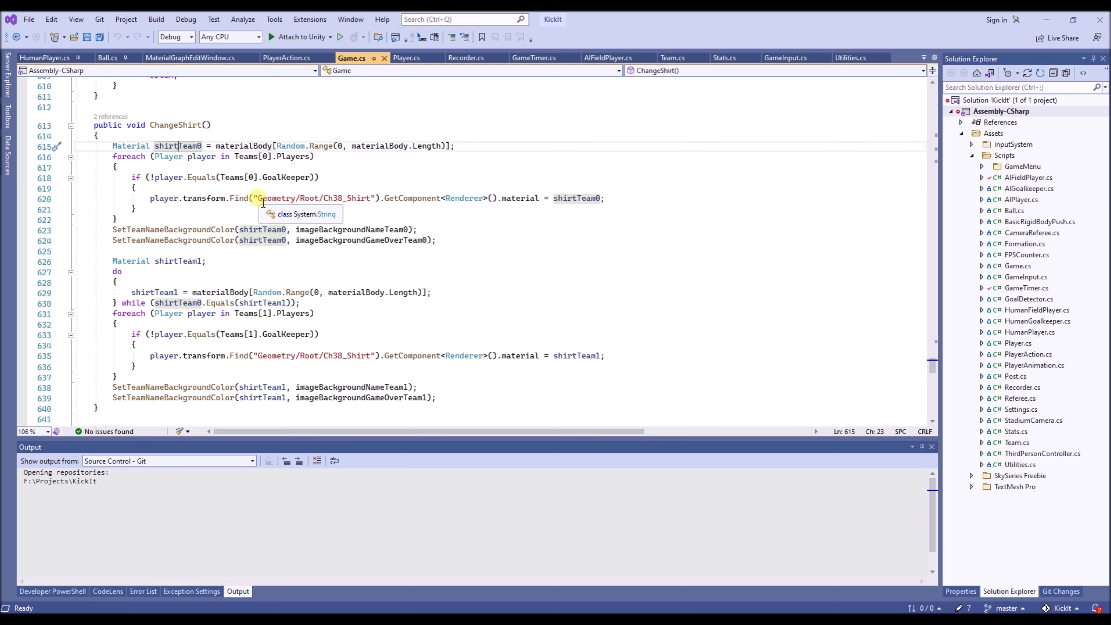
left_click(272, 200)
left_click_drag(272, 202, 374, 205)
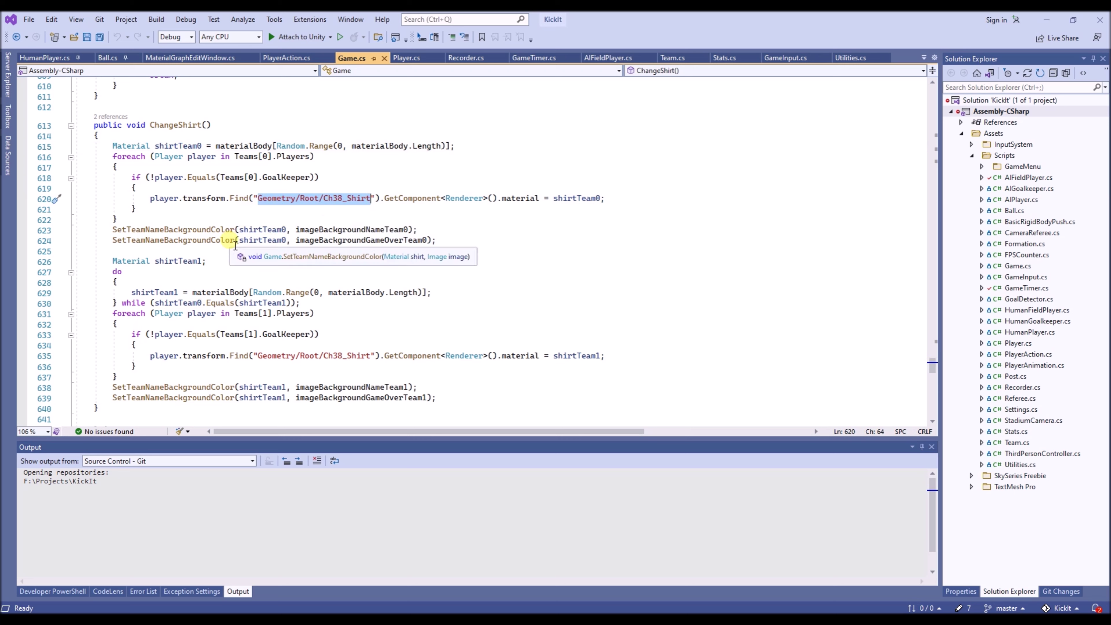
left_click(175, 214)
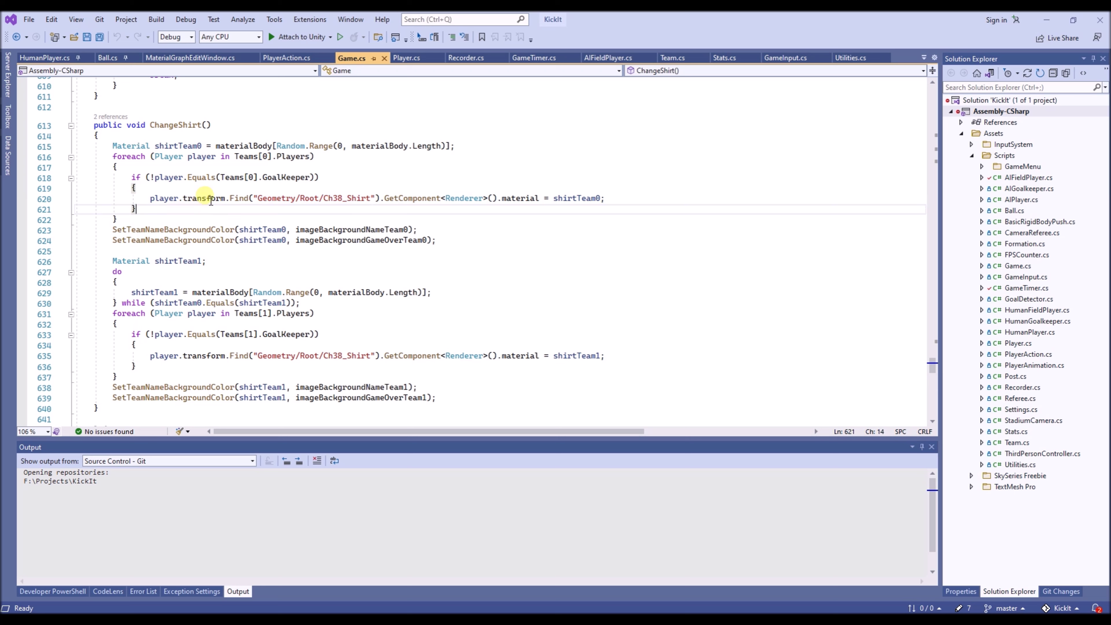
double_click(584, 200)
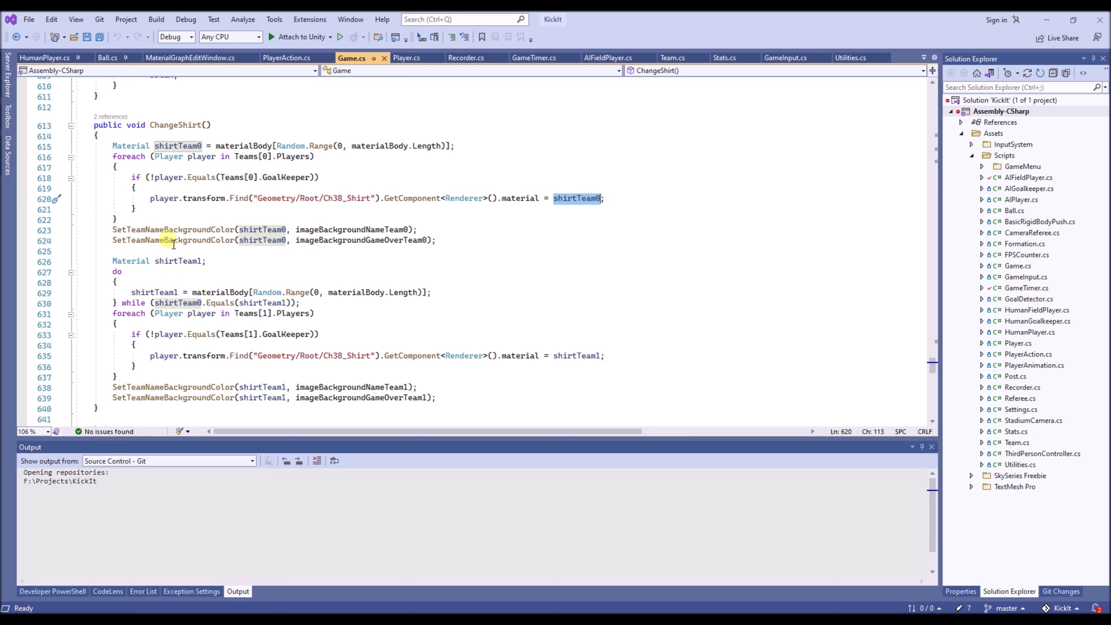
left_click(169, 229)
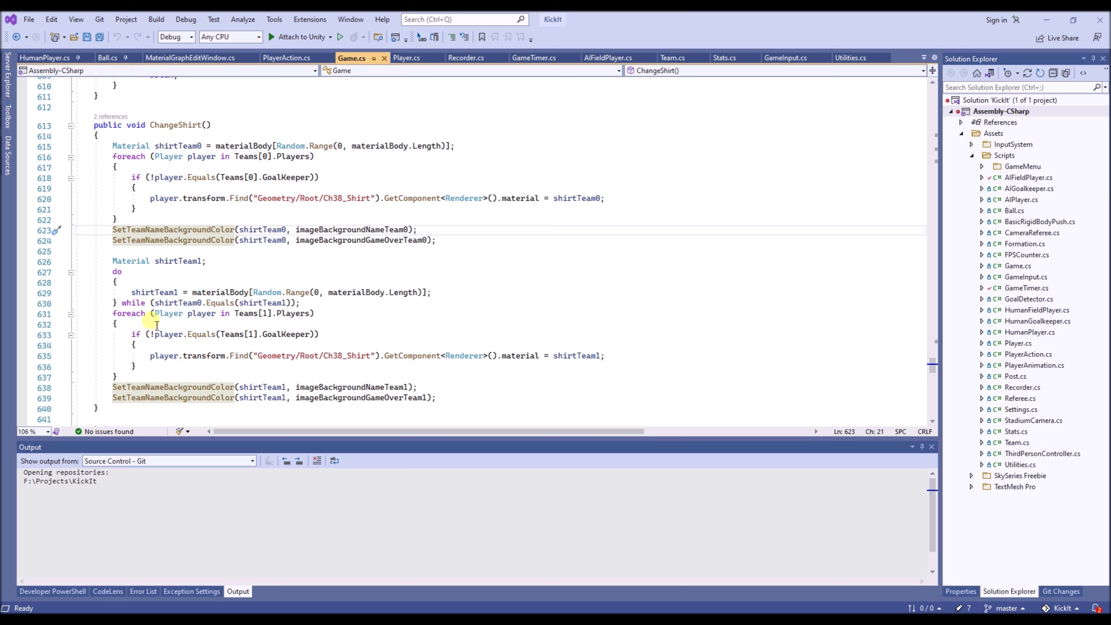
Mark the do-while loop picking a different second-team shirt and highlight the player variable.
left_click_drag(107, 272, 406, 315)
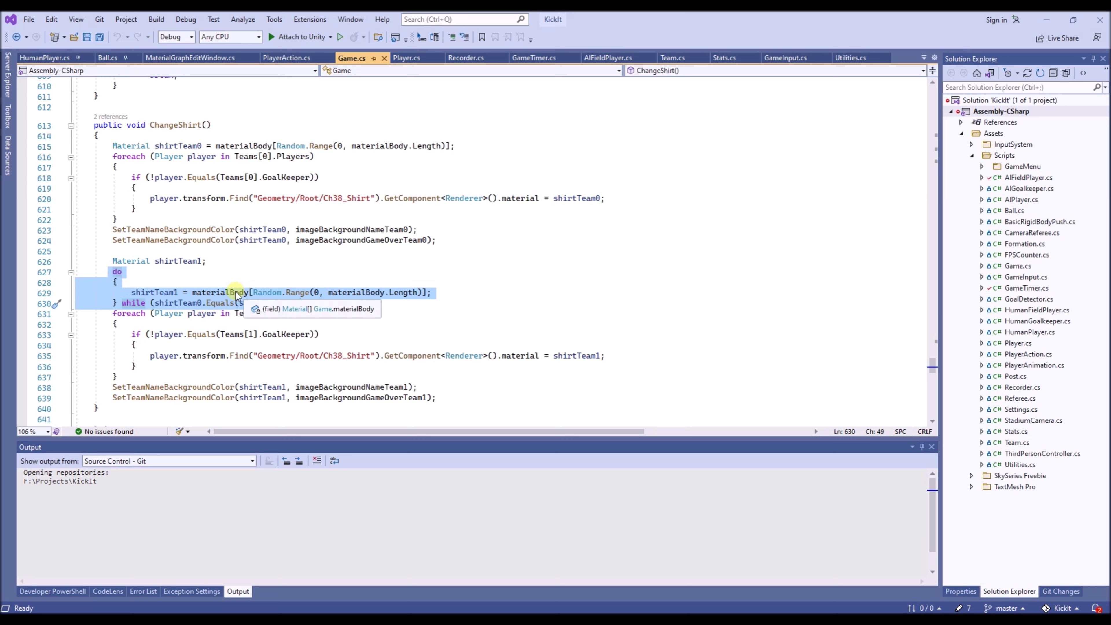
left_click(200, 158)
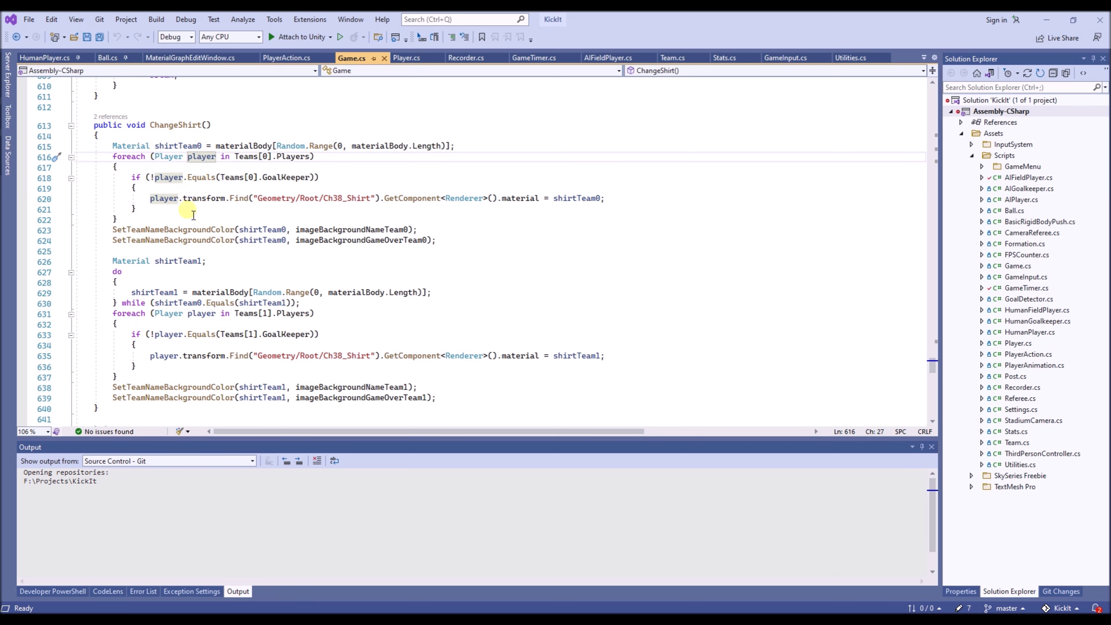
scroll(213, 244, "down", 4)
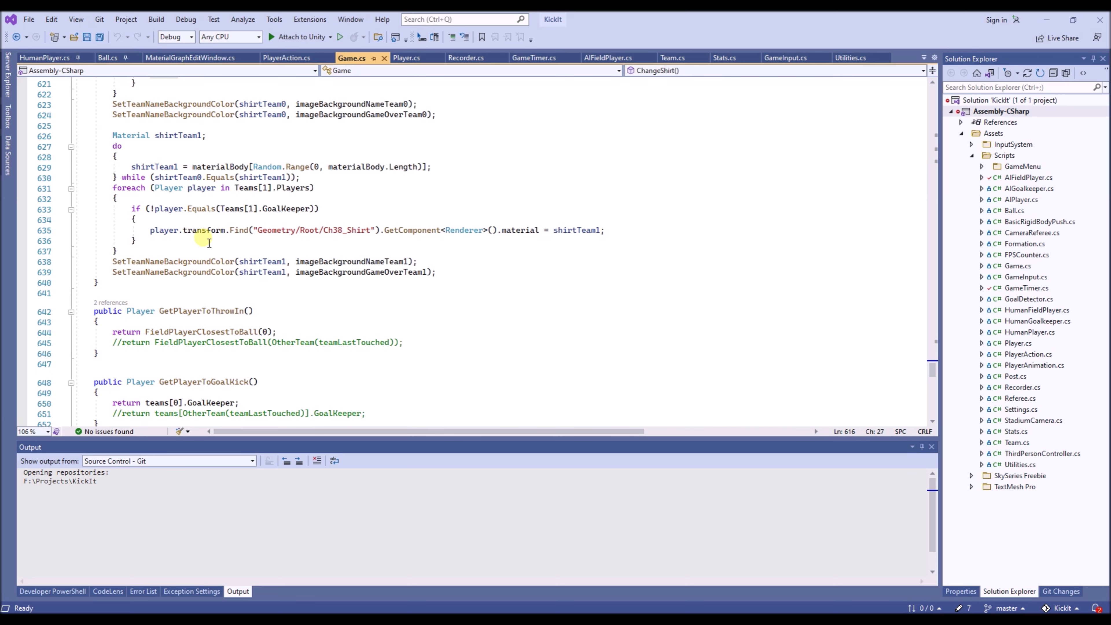
key("alt+Tab")
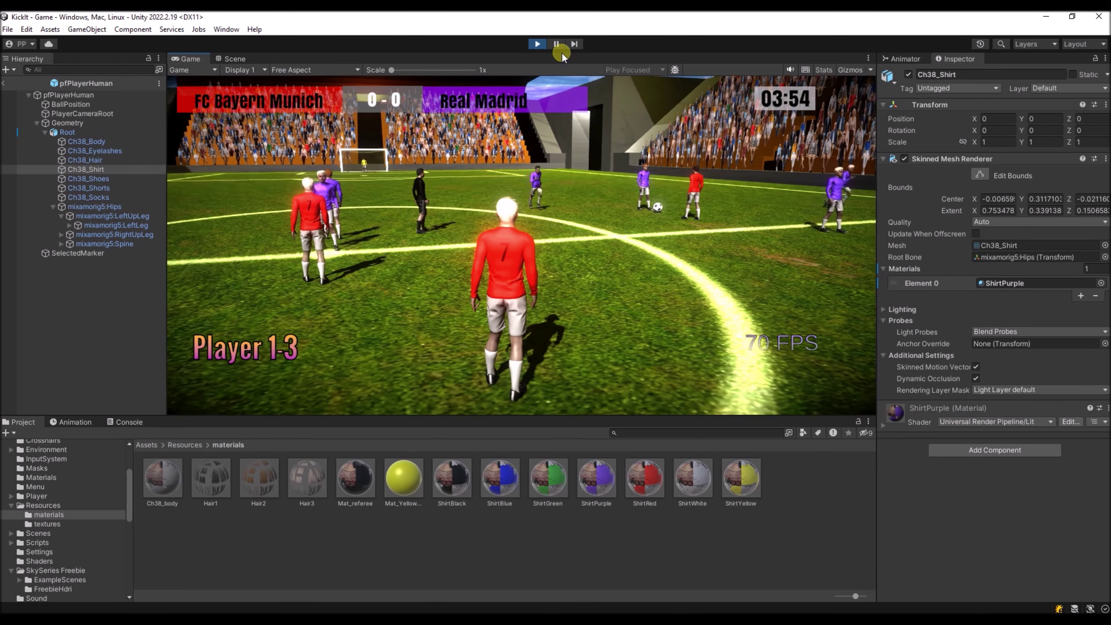
Press C repeatedly to cycle both teams' shirt colours, ending with red and white.
key("c")
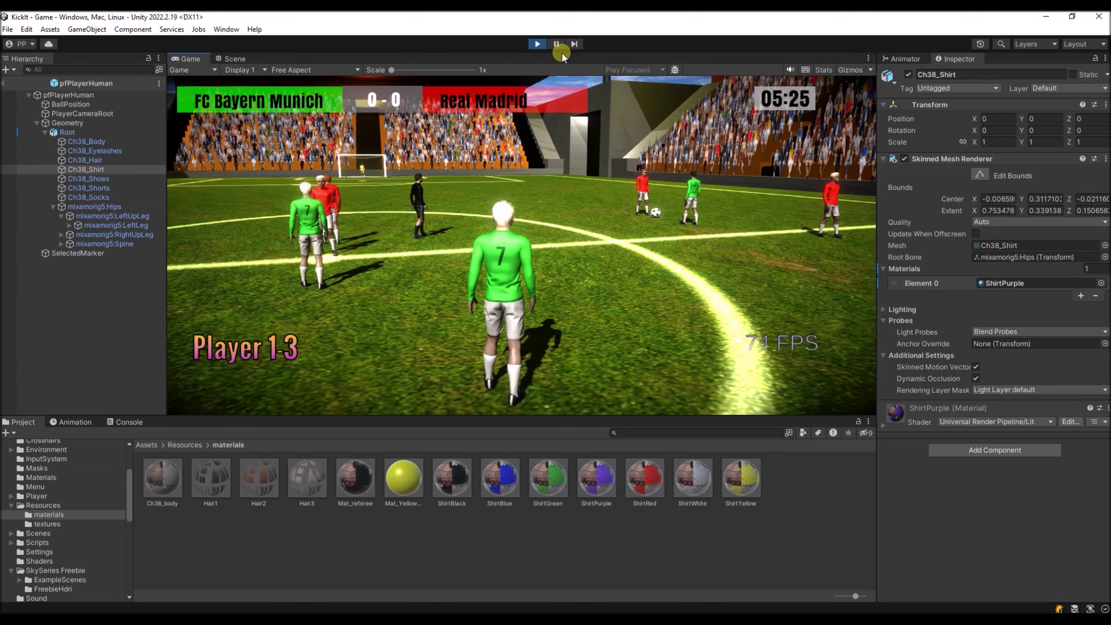
key("c")
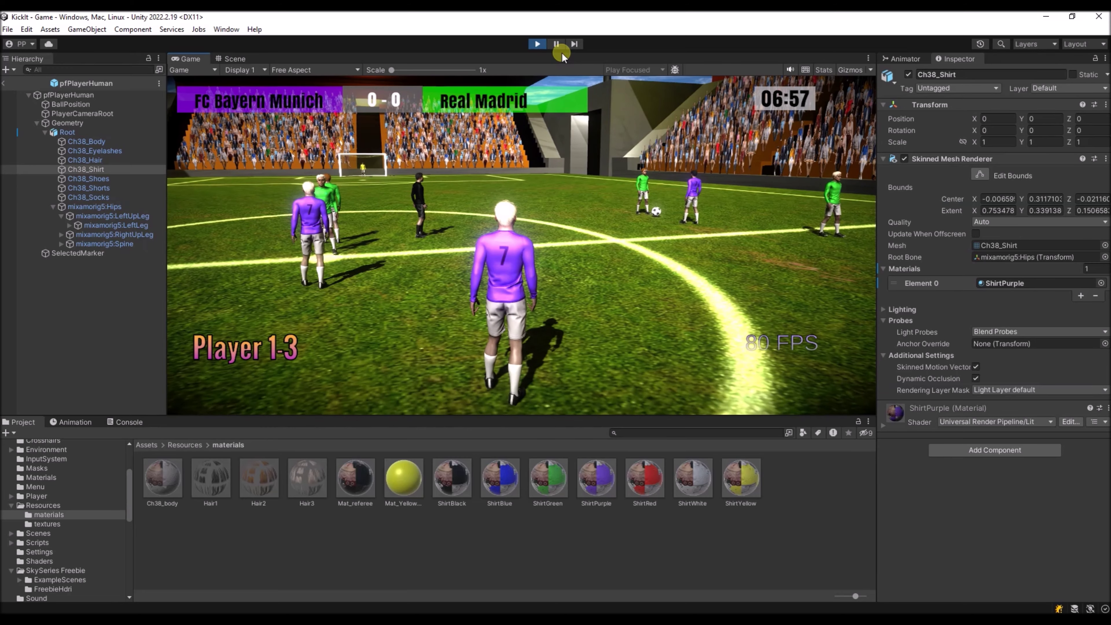
key("c")
key("c")
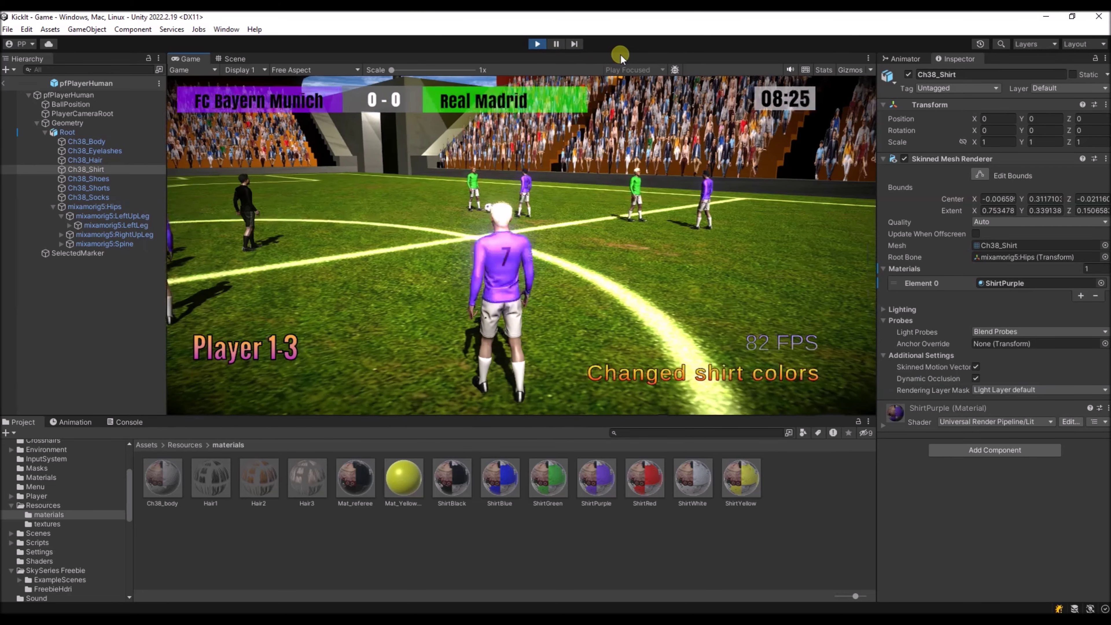
key("c")
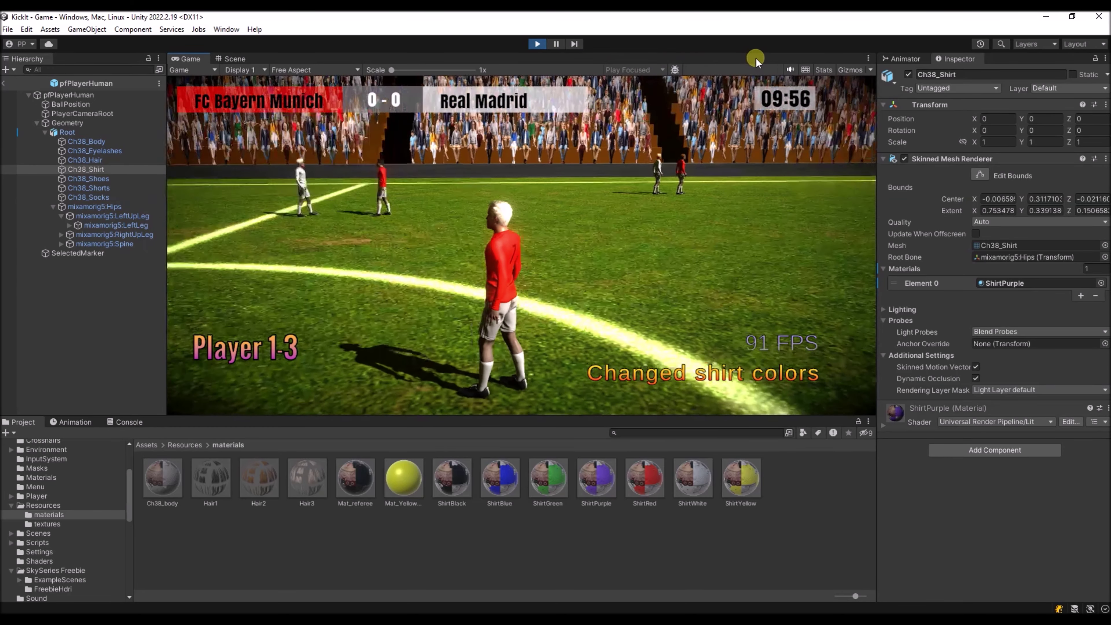
key("c")
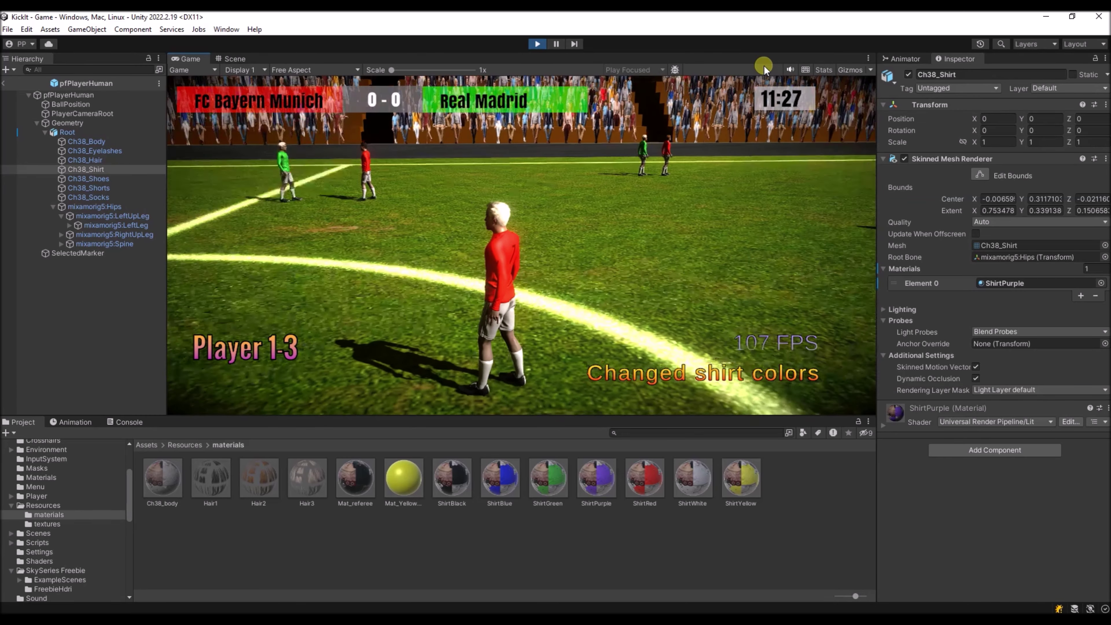
key("c")
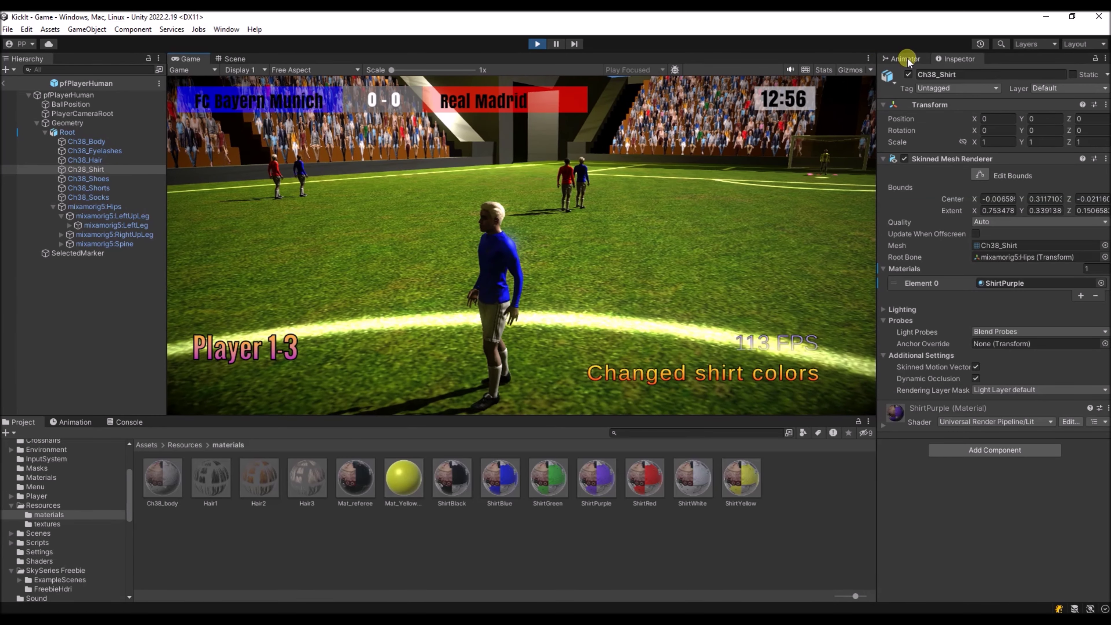
key("c")
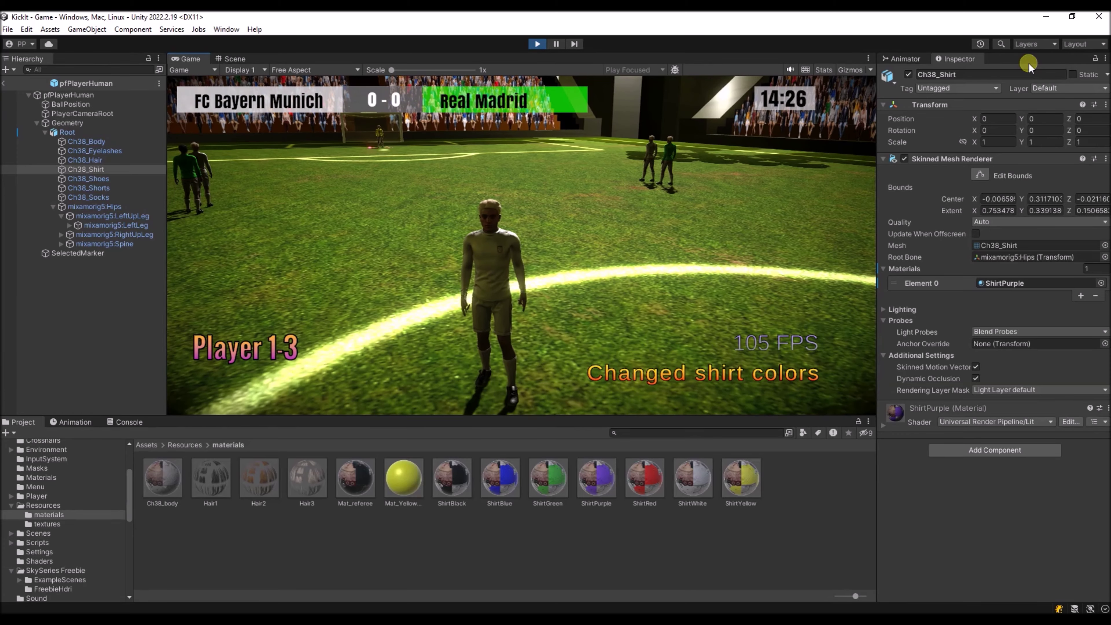
key("c")
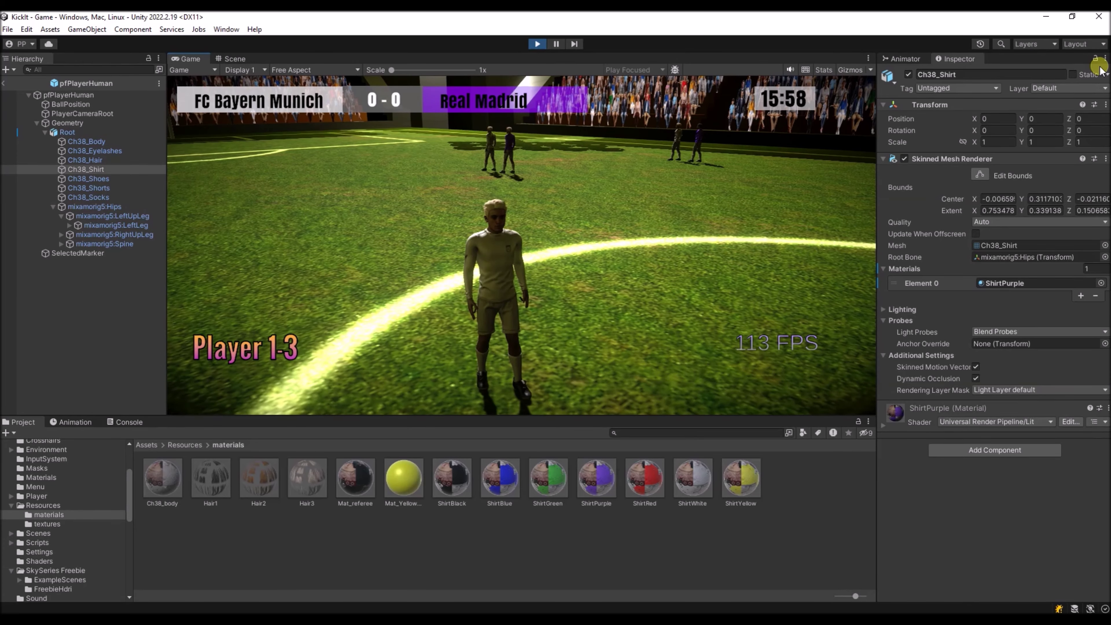
key("c")
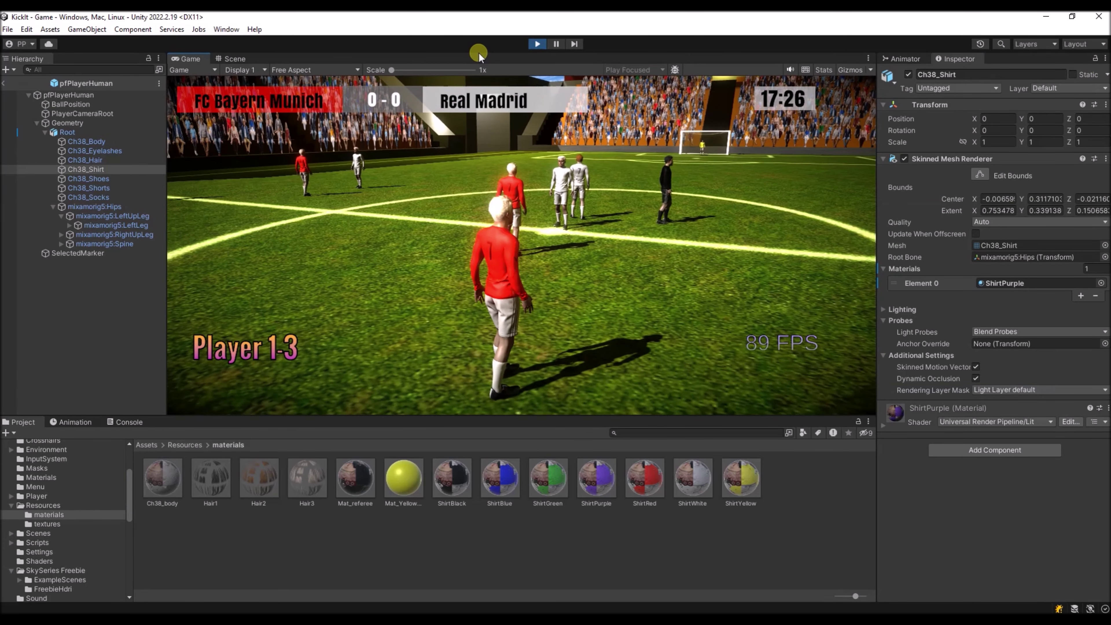
key("c")
key("c")
key("c")
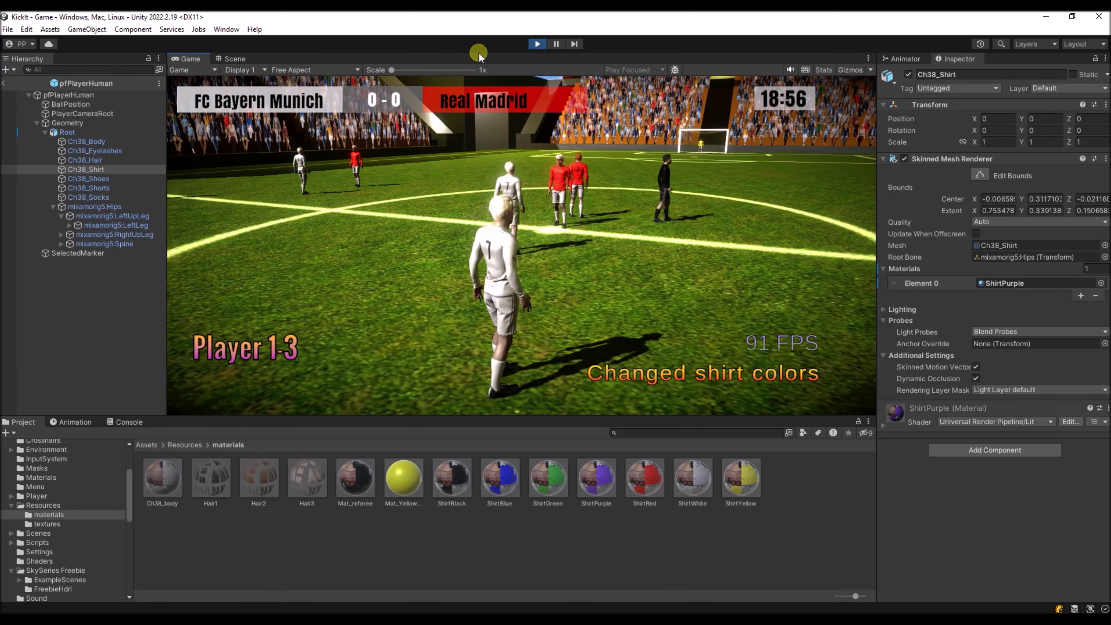
key("c")
key("c")
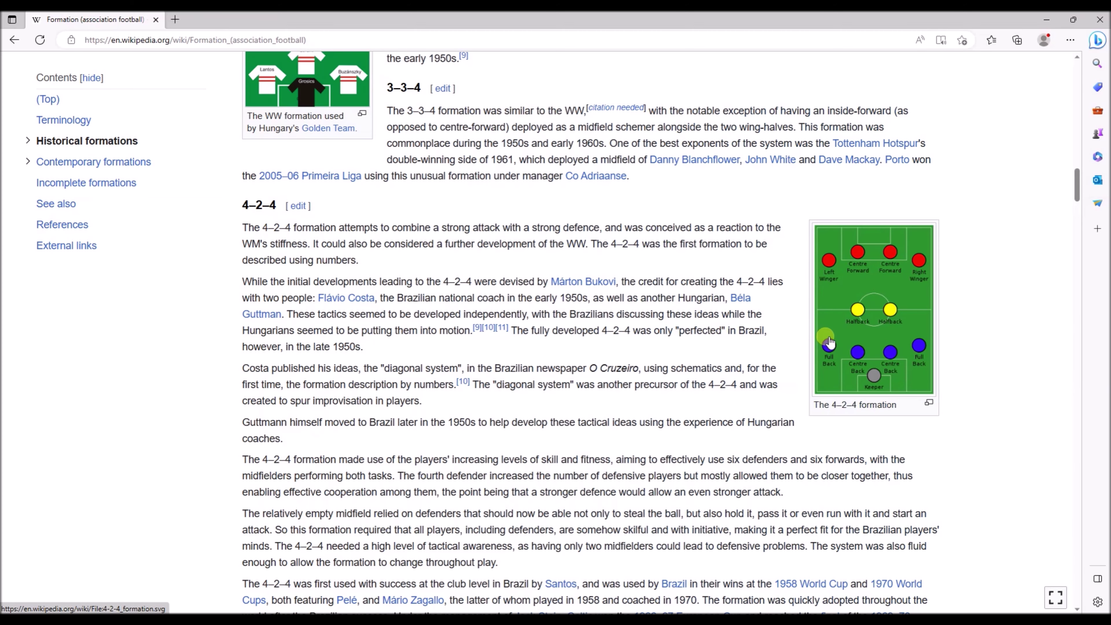
Scroll the Formation article from 4–2–4 through the contemporary formations down to 4–2–3–1.
scroll(404, 280, "down", 15)
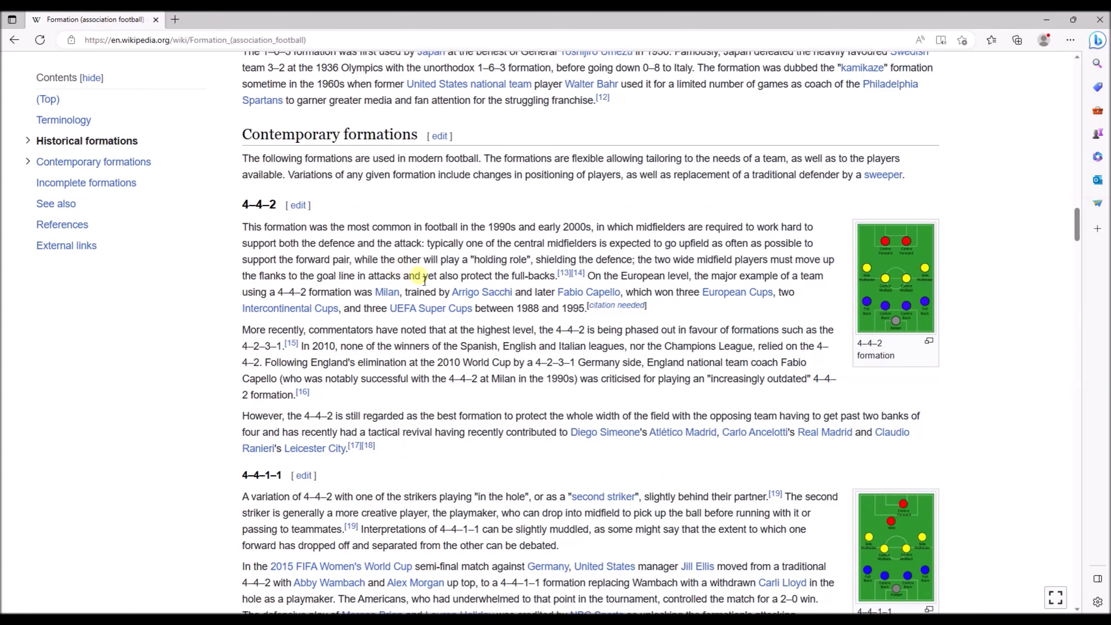
scroll(587, 250, "down", 7)
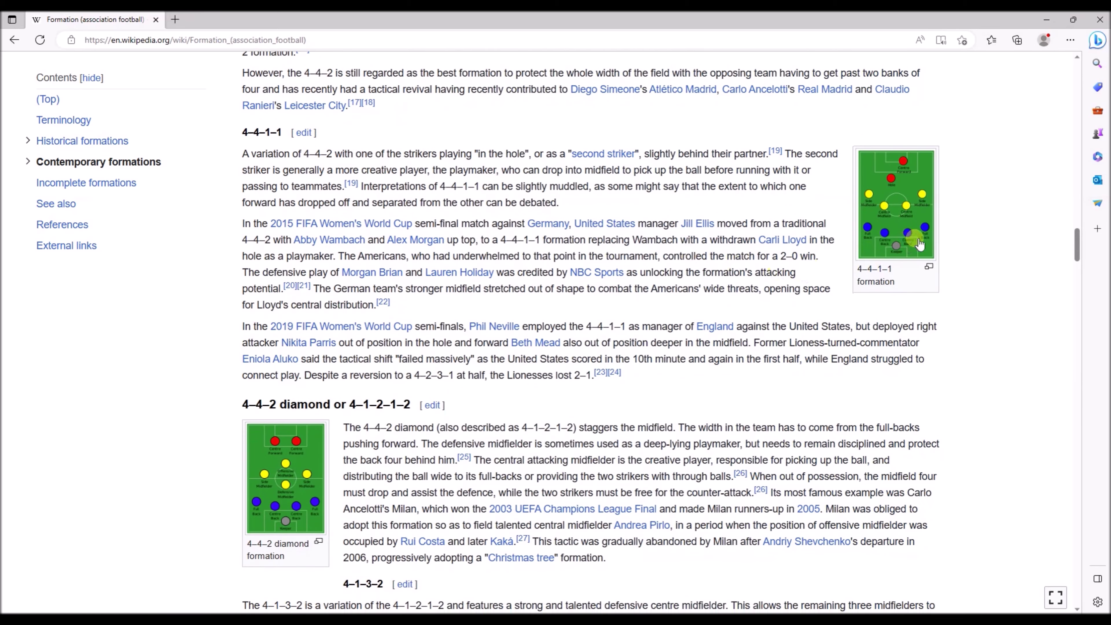
scroll(587, 251, "down", 8)
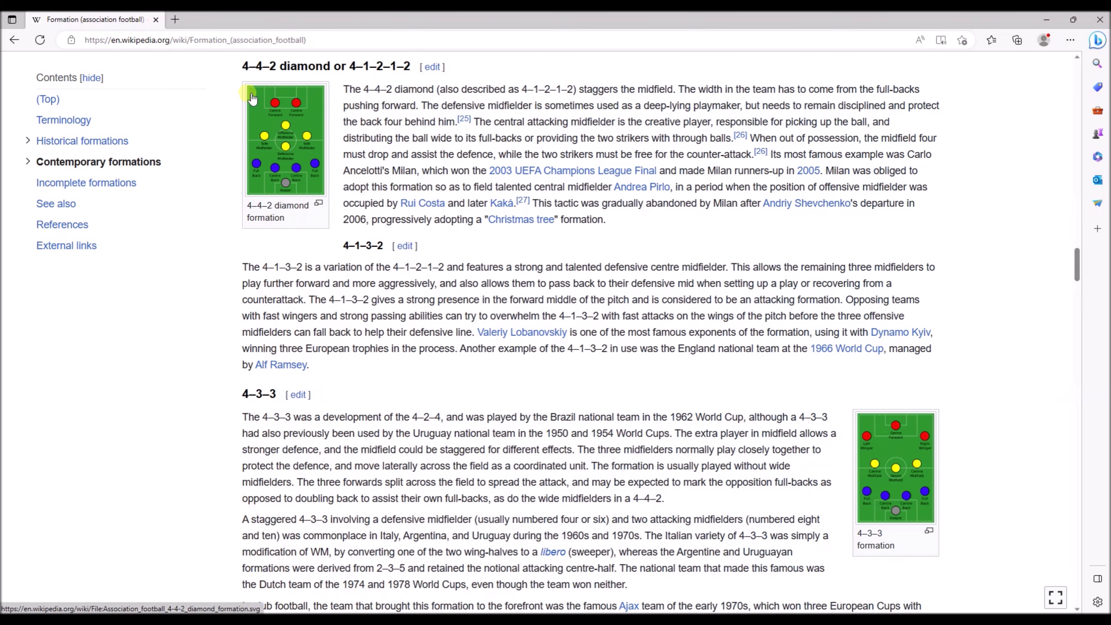
scroll(587, 280, "down", 20)
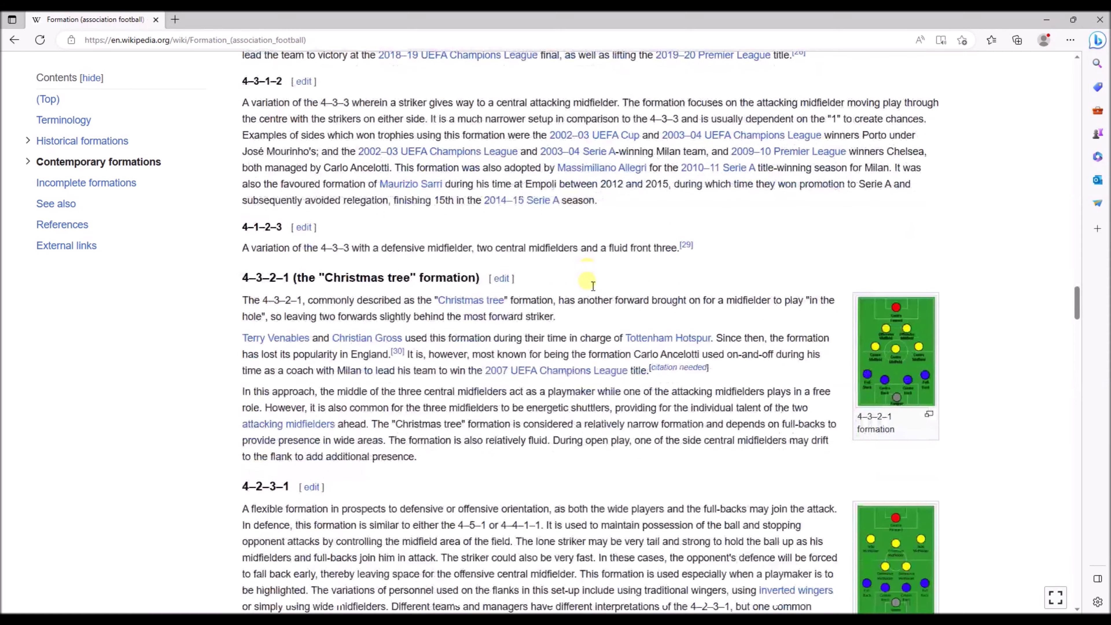
scroll(586, 282, "down", 1)
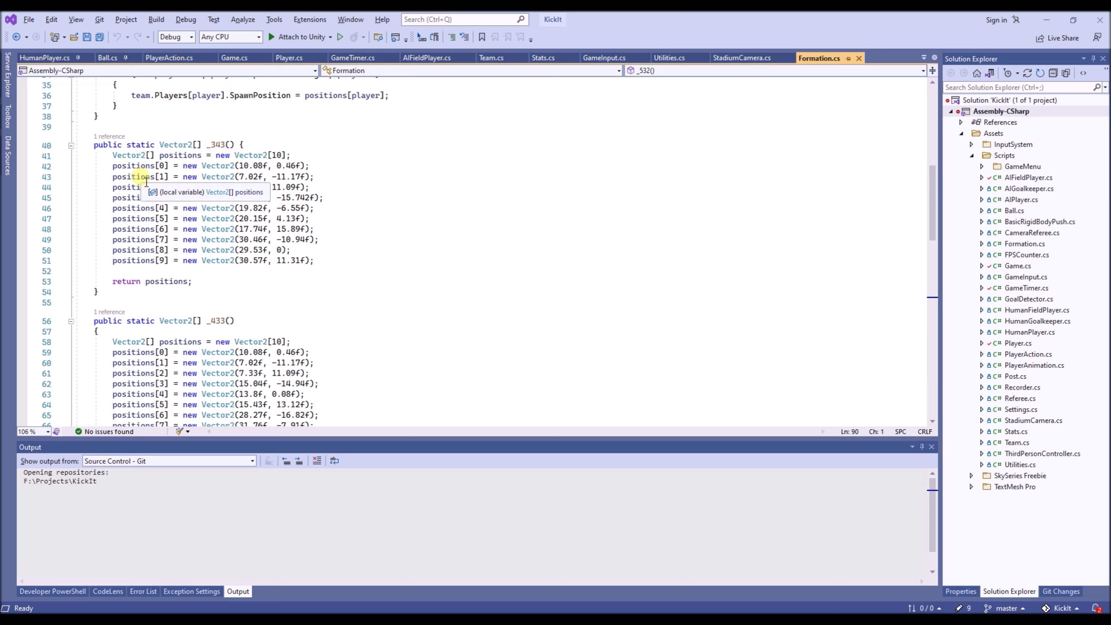
Scroll through Formation.cs's _343 and _433 player position arrays.
scroll(204, 228, "up", 11)
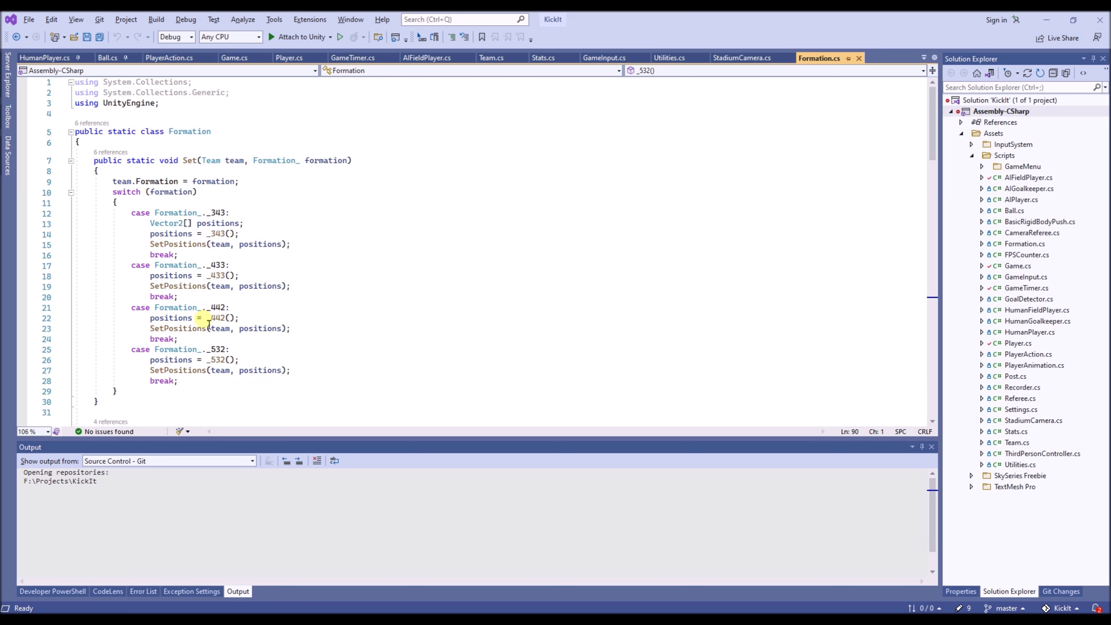
scroll(213, 311, "down", 11)
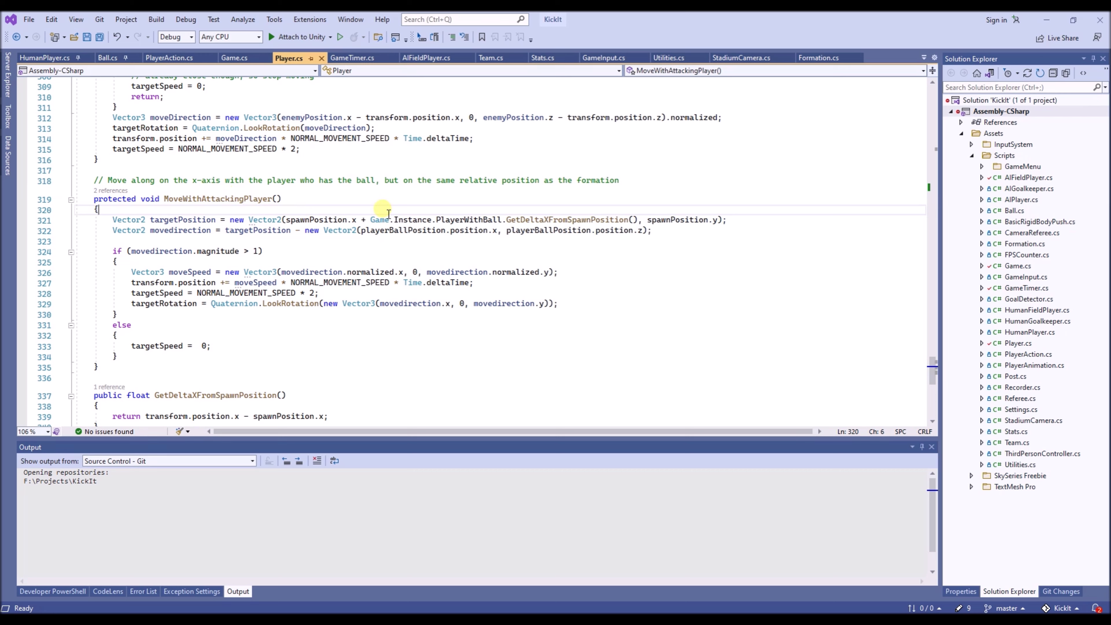
Highlight spawnPosition and GetDeltaXFromSpawnPosition in MoveWithAttackingPlayer, then return to Unity.
double_click(316, 222)
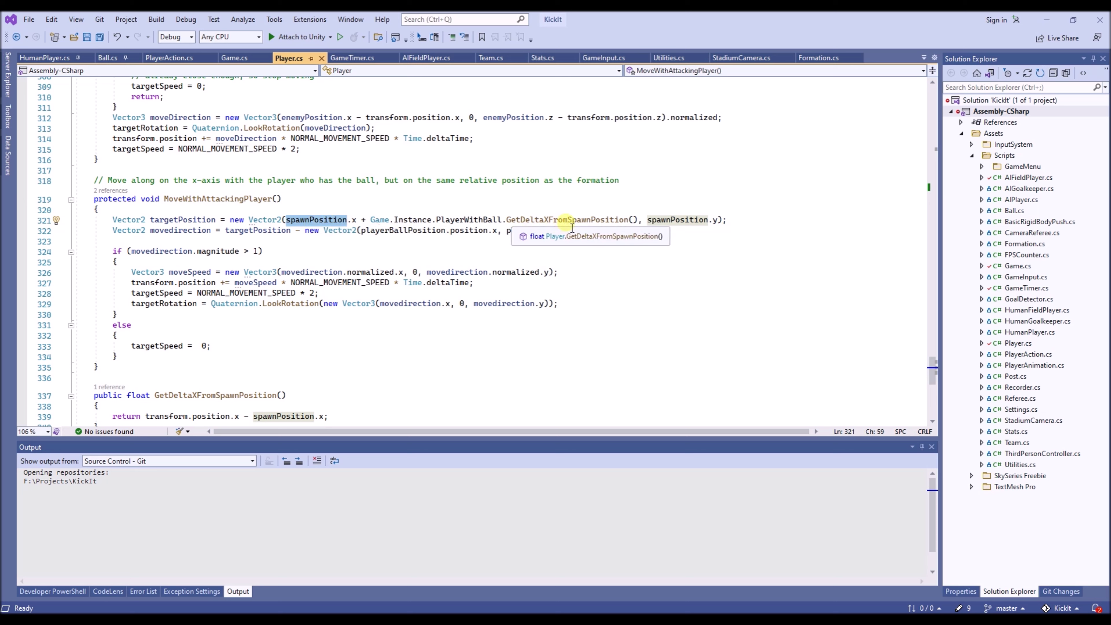
double_click(538, 221)
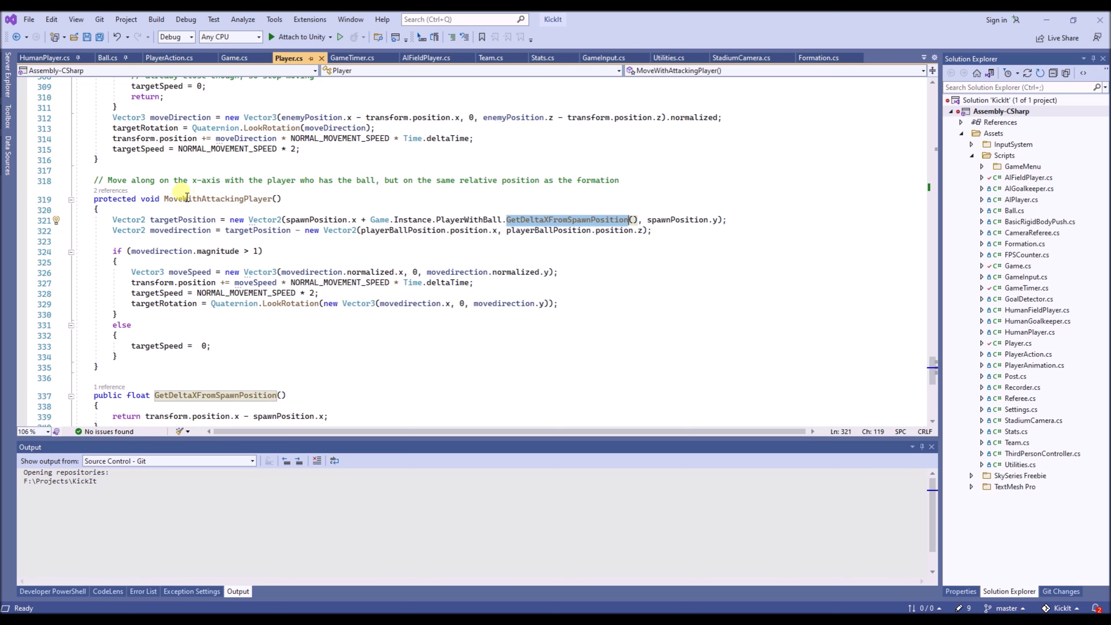
scroll(296, 264, "up", 4)
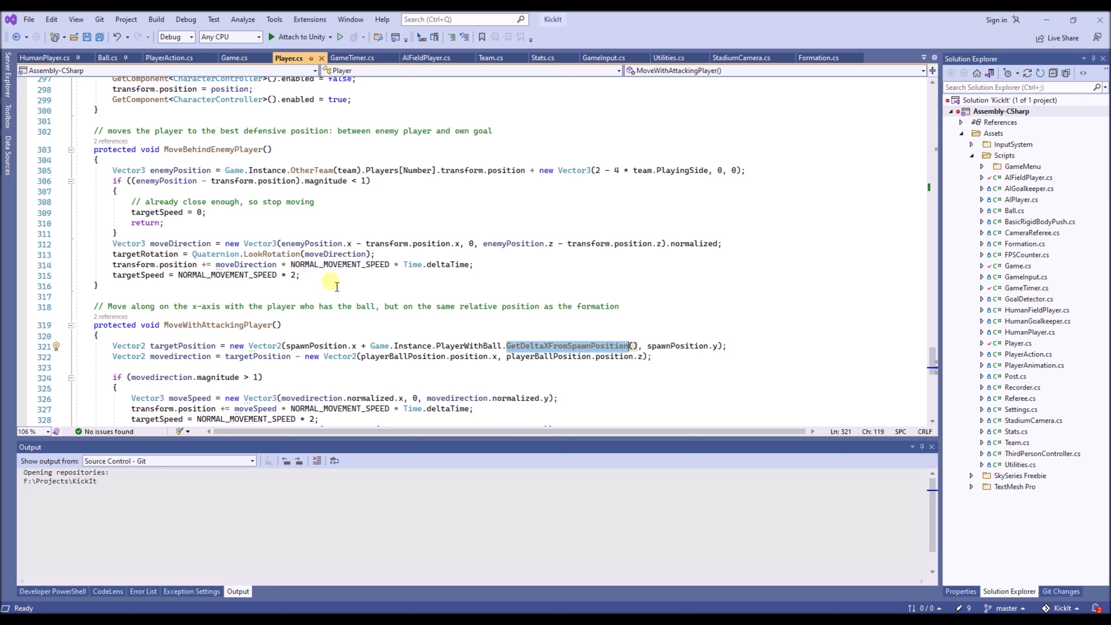
key("alt+Tab")
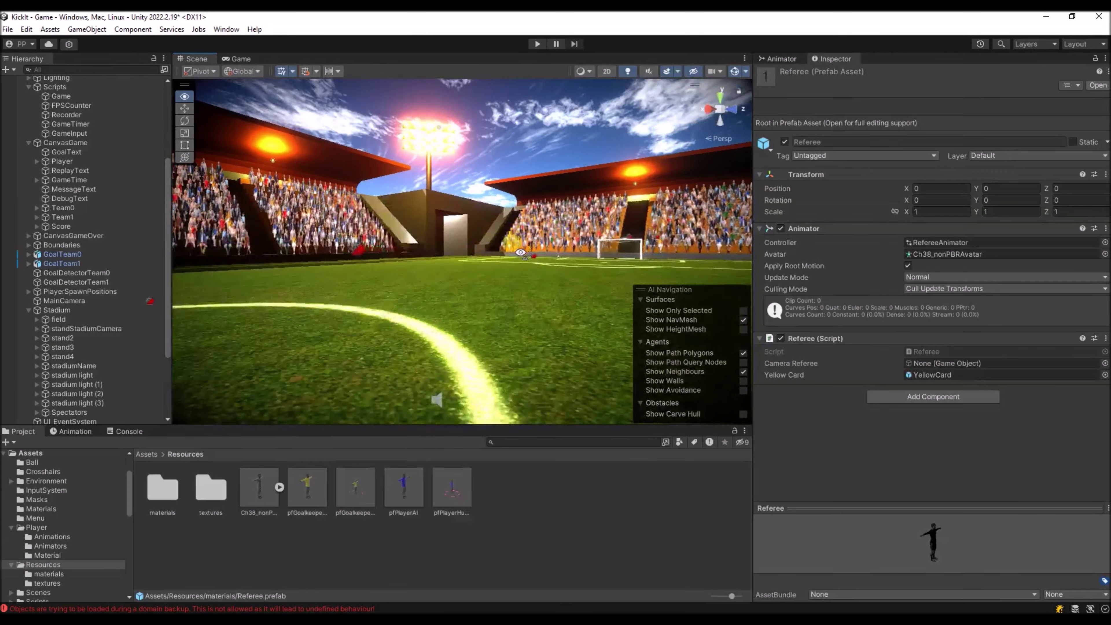
Duplicate the pfPlayerAI prefab and rename the copy pfReferee.
right_click_drag(520, 252, 401, 421)
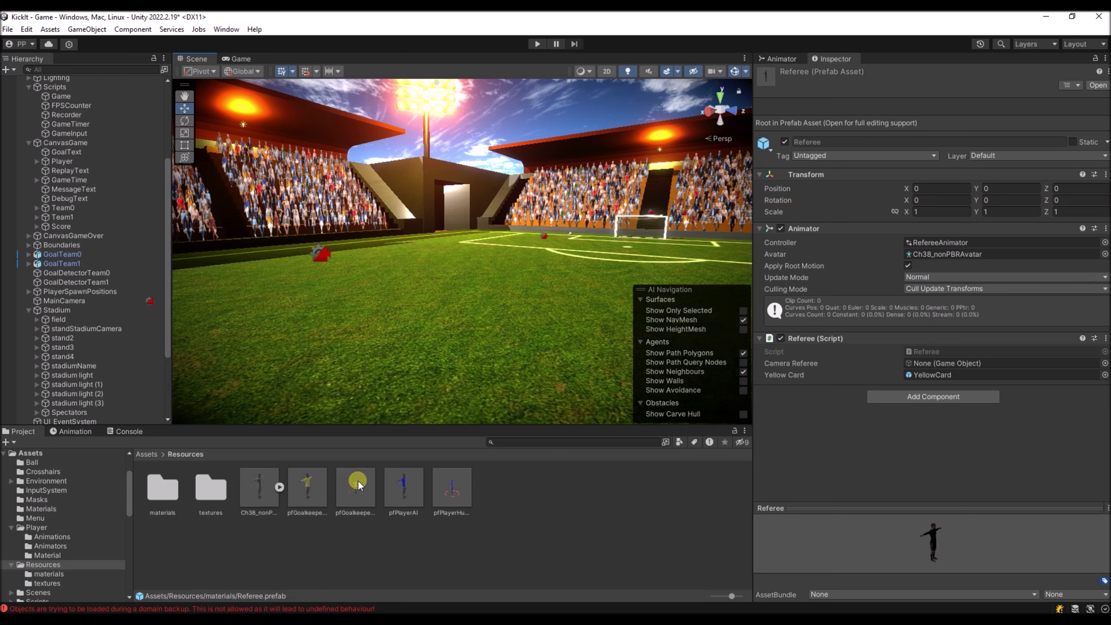
left_click(411, 488)
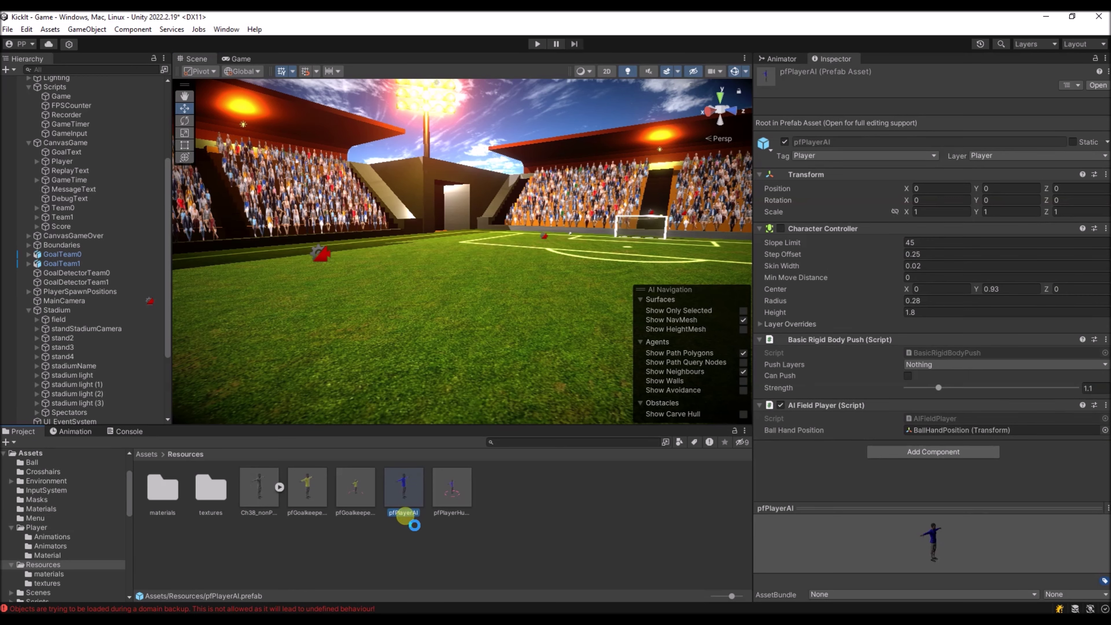
key("ctrl+d")
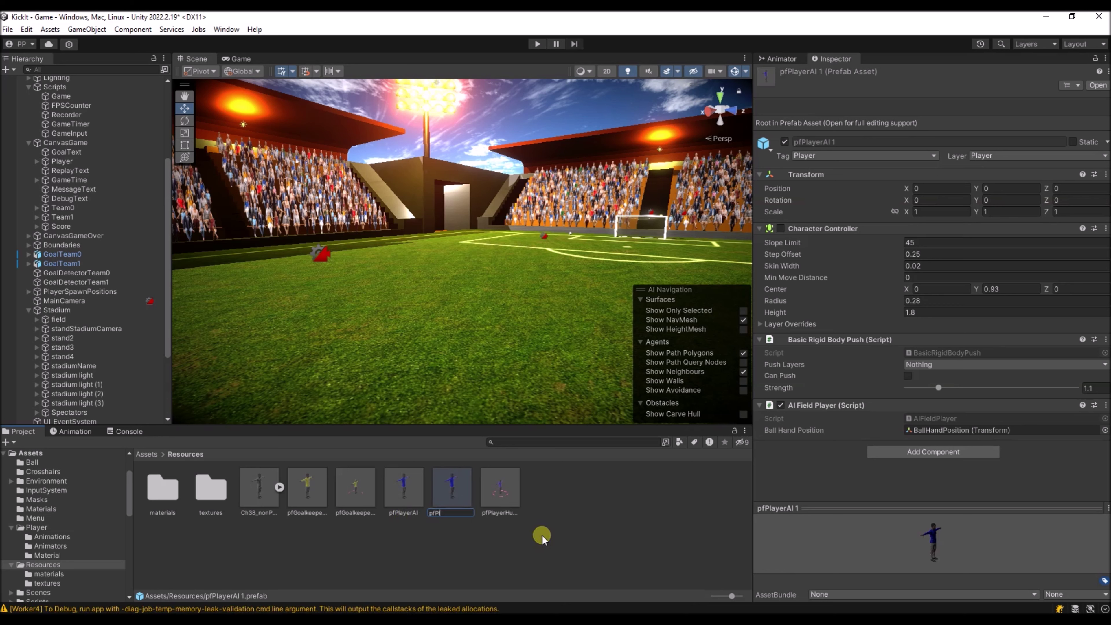
key("BackSpace")
key("BackSpace")
type("Refer")
key("Return")
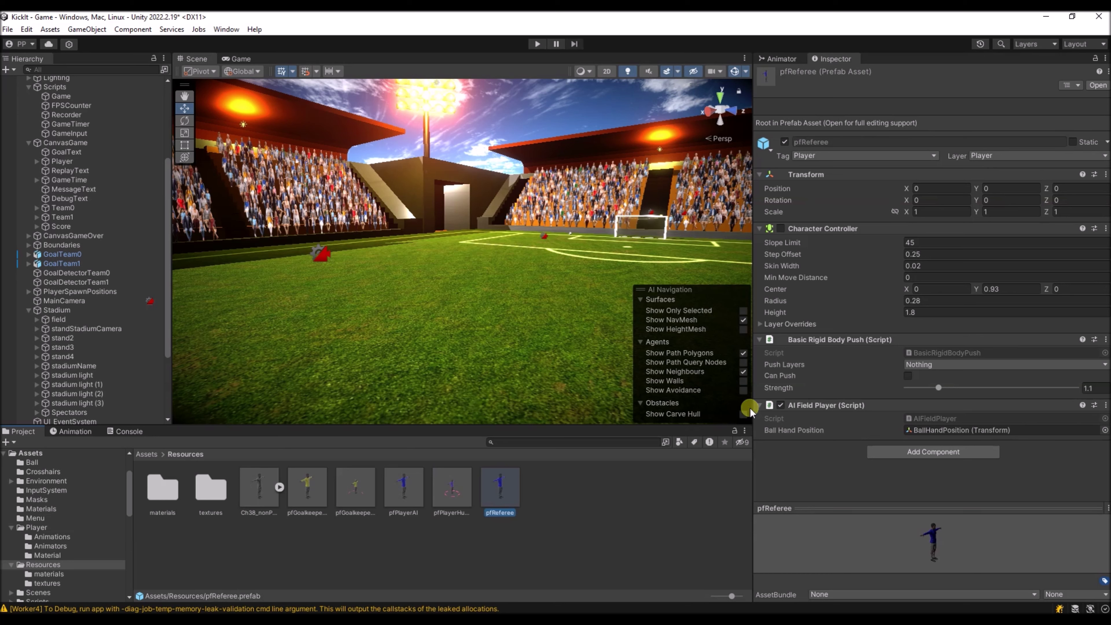
Remove the AI Field Player, Basic Rigid Body Push and Character Controller components.
left_click(1106, 405)
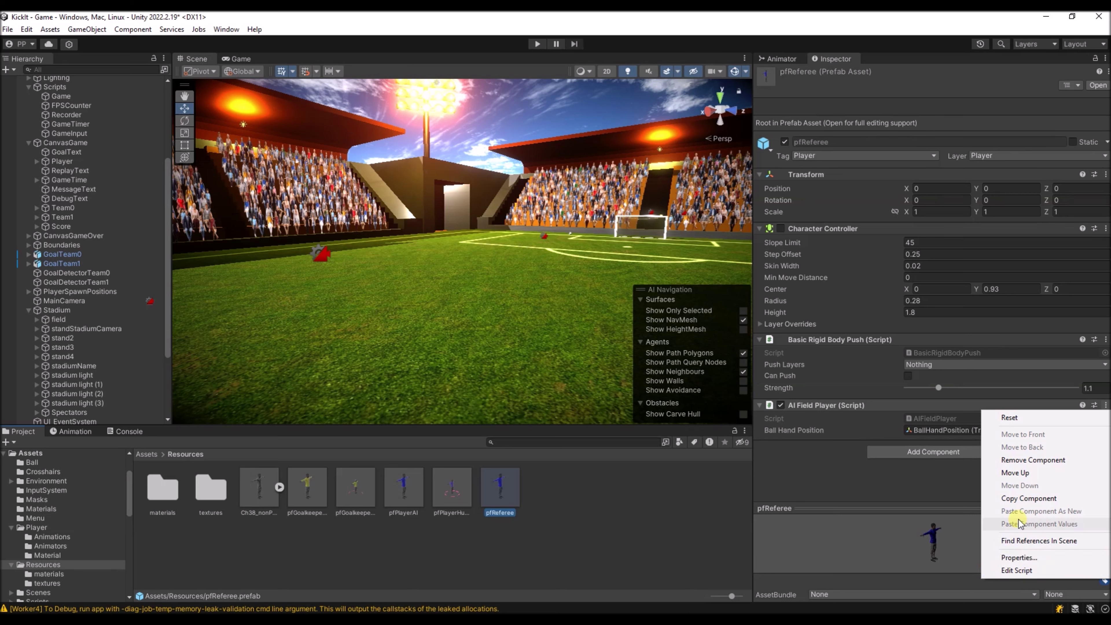
left_click(992, 458)
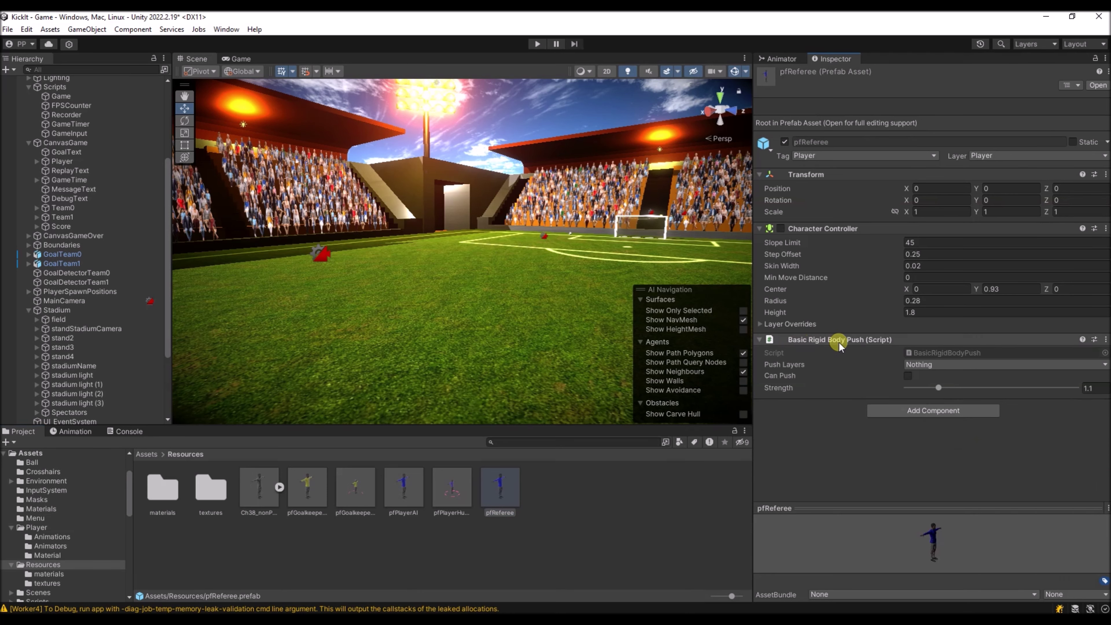
left_click(1105, 340)
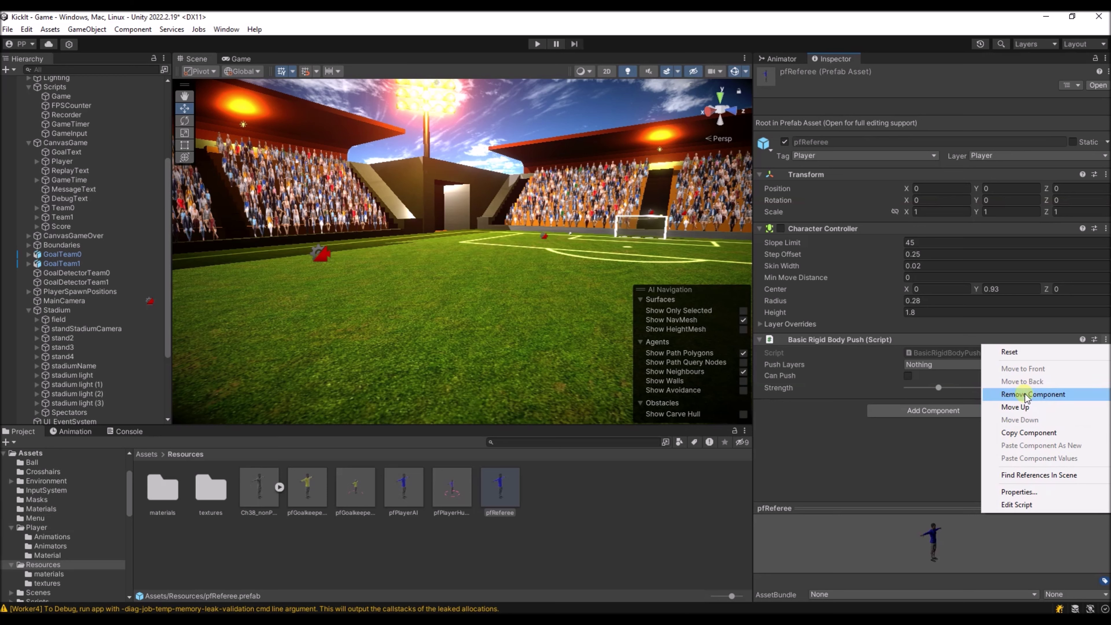
left_click(1014, 394)
left_click(1106, 228)
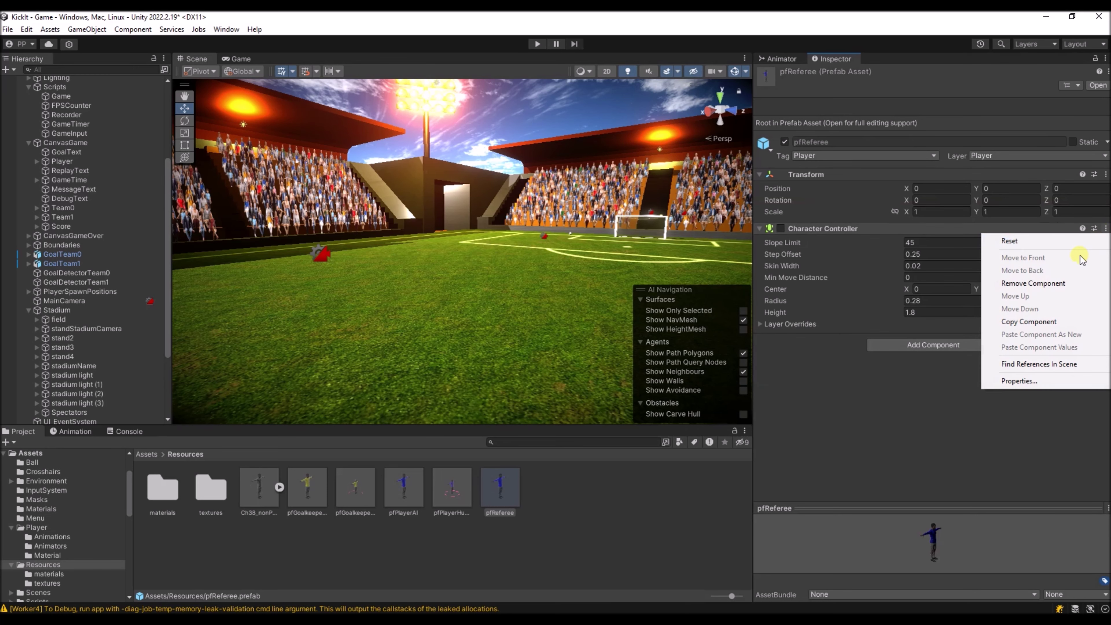
left_click(1033, 284)
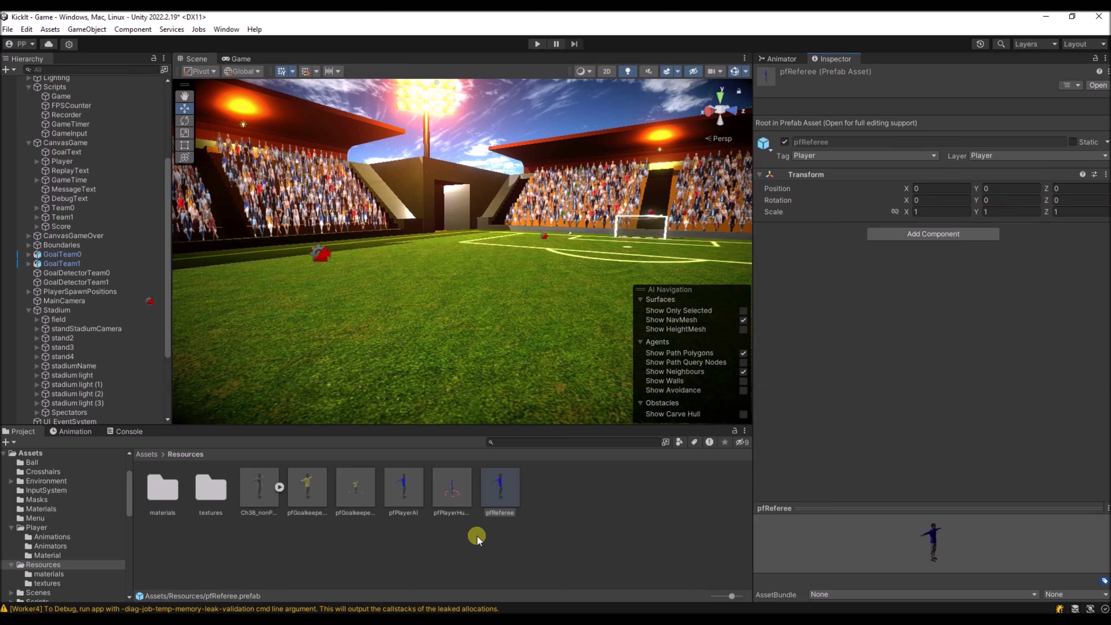
Darken the main blue shirt region to navy with Hue / Saturation Lightness -66.
double_click(498, 488)
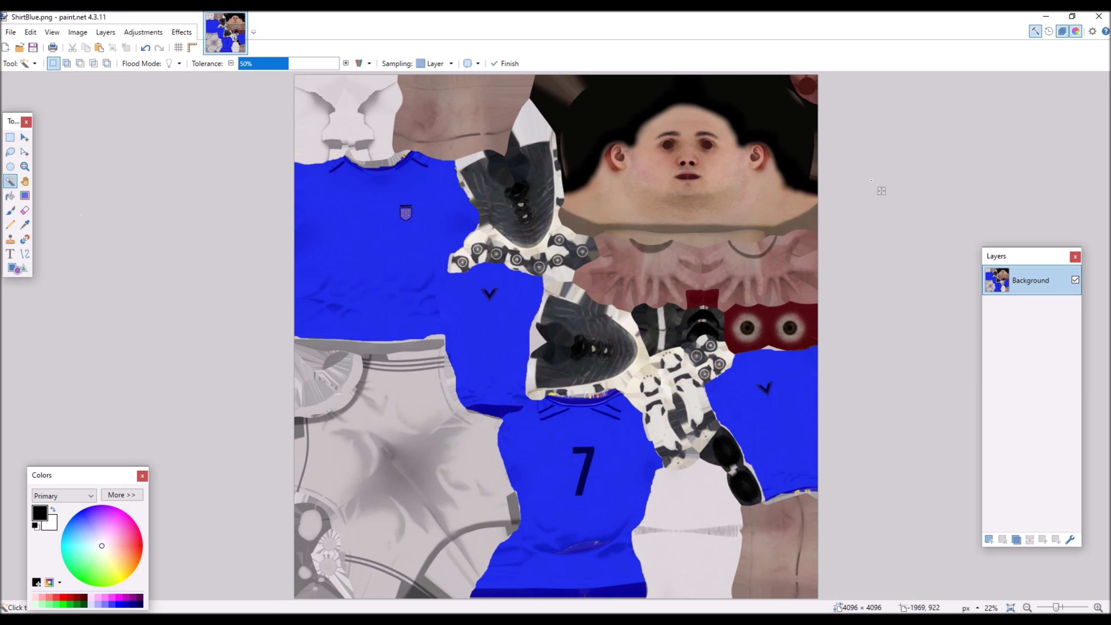
left_click(391, 294)
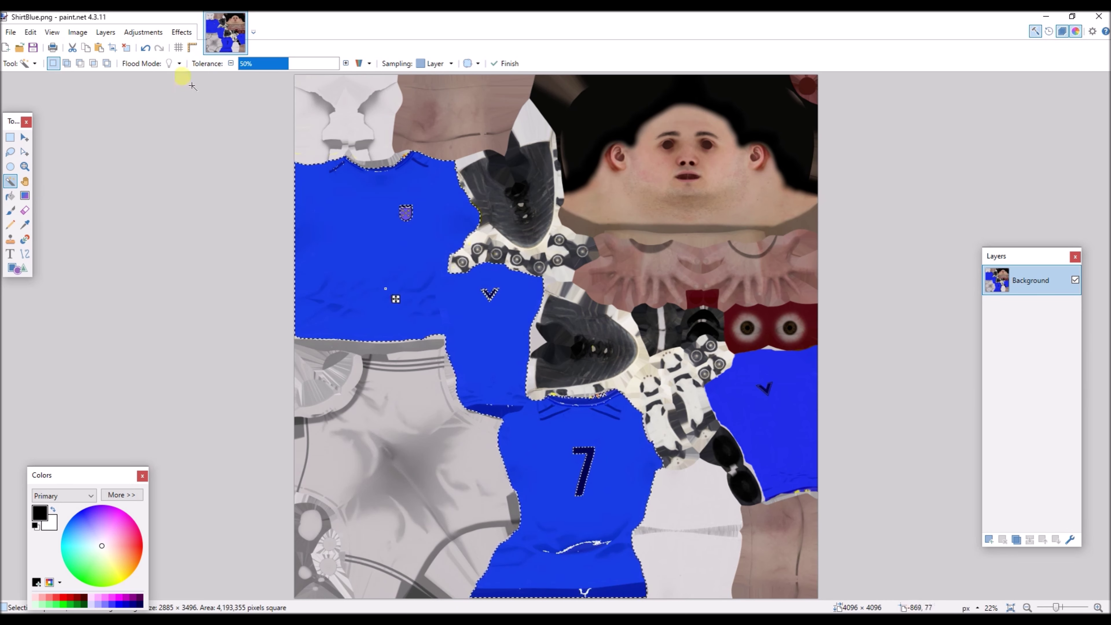
left_click(145, 32)
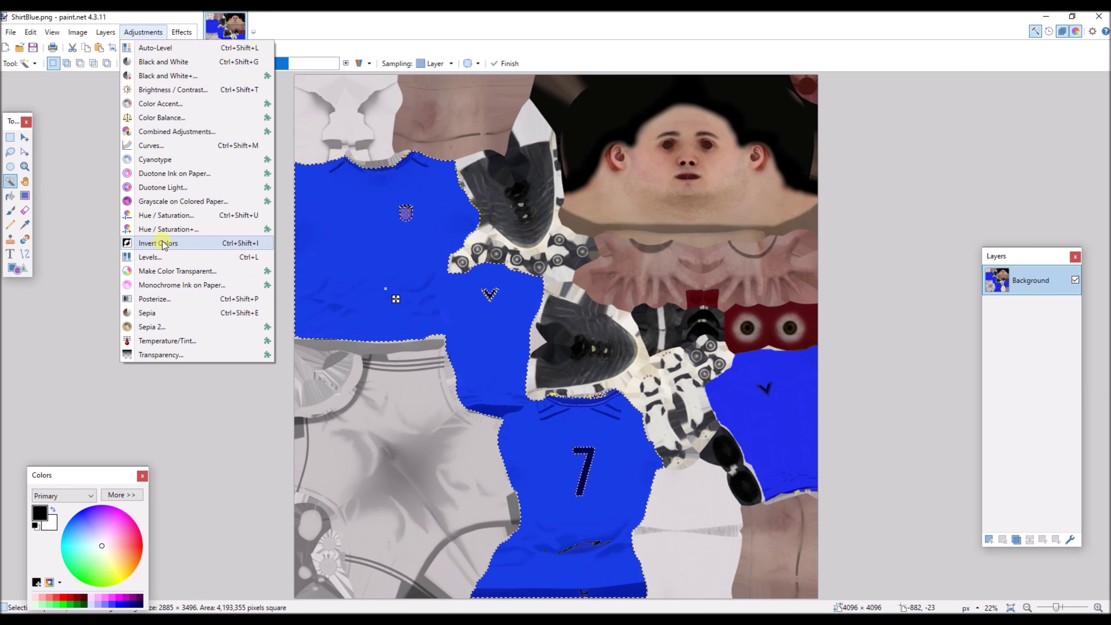
left_click(169, 217)
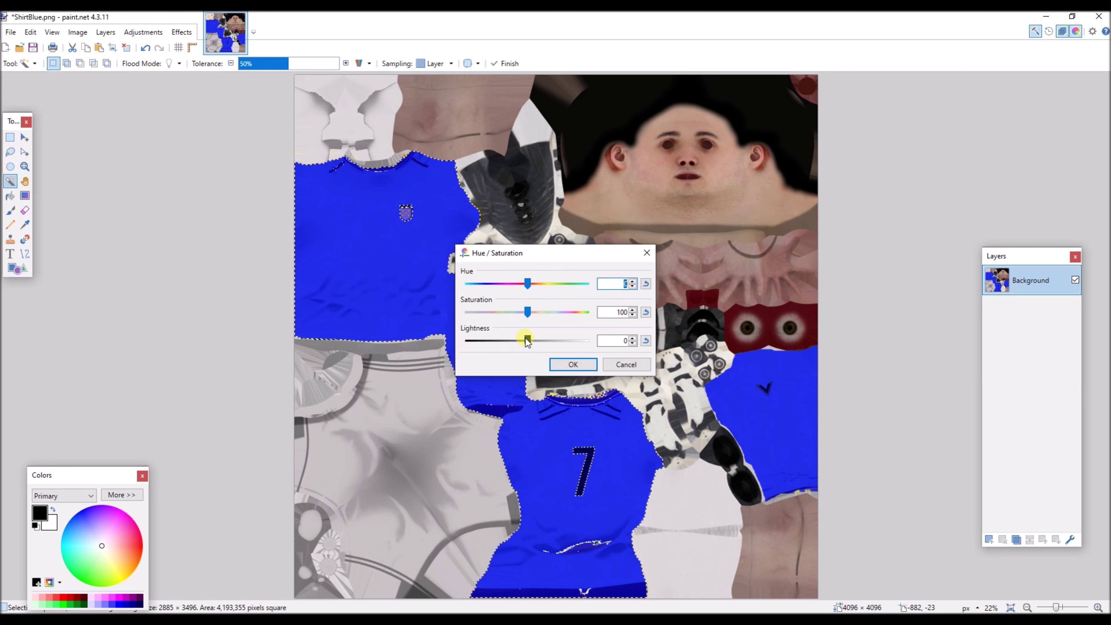
left_click_drag(527, 340, 483, 316)
left_click(556, 370)
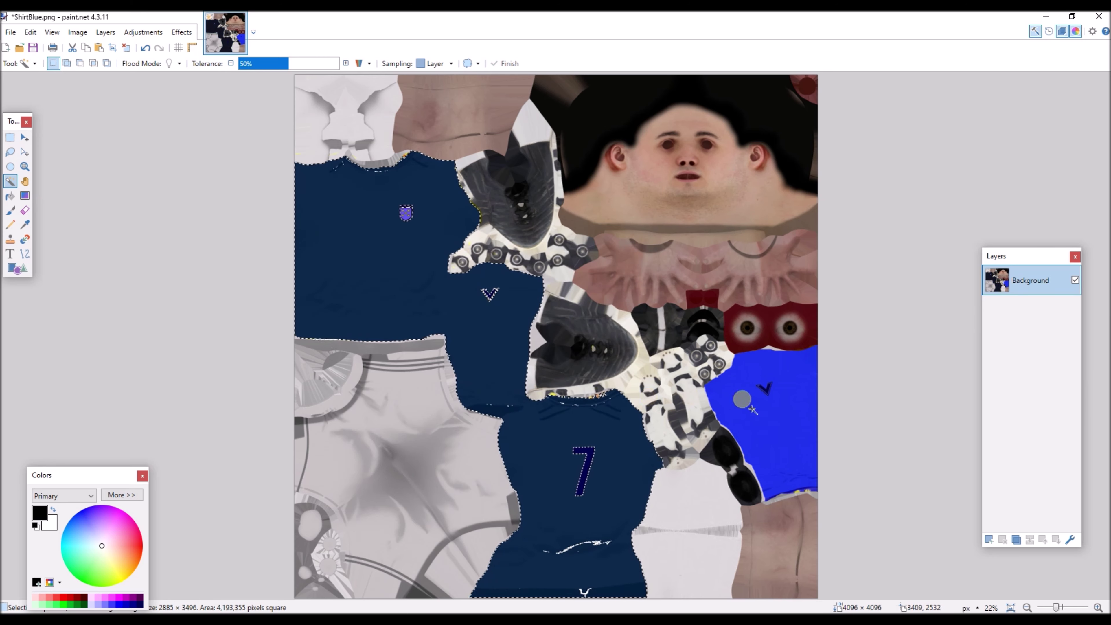
Darken the remaining blue sleeve piece the same way.
left_click(764, 412)
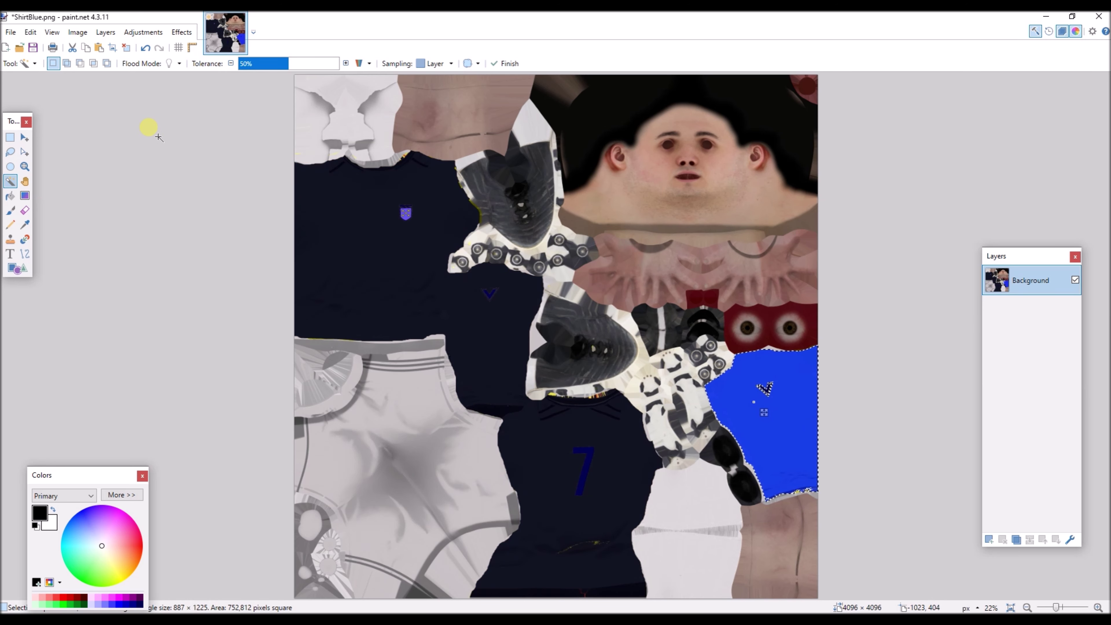
left_click(124, 32)
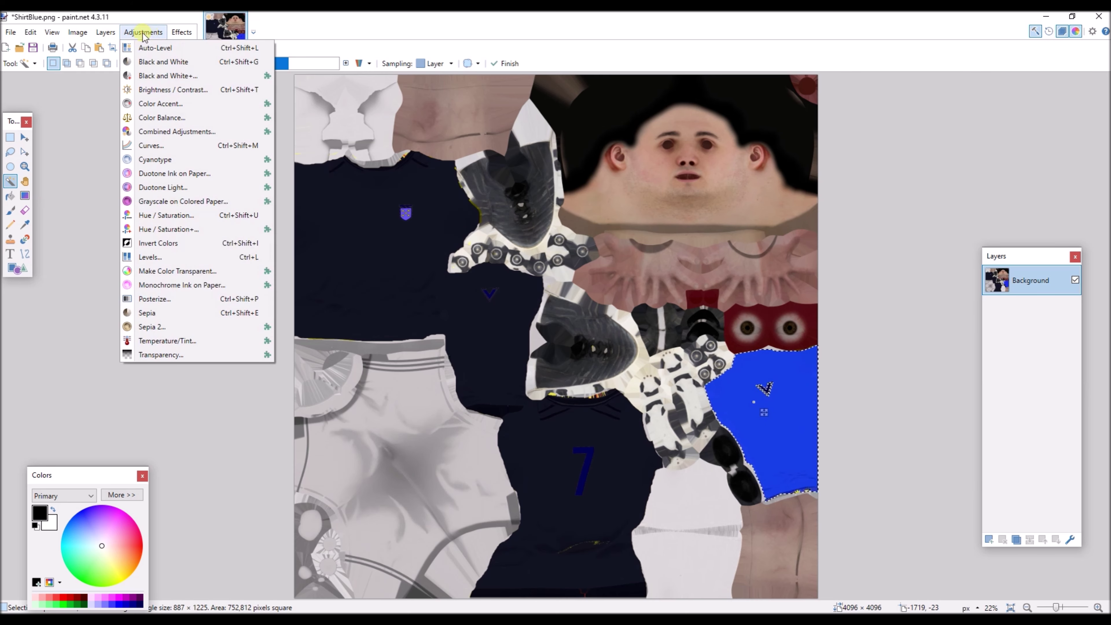
left_click(178, 216)
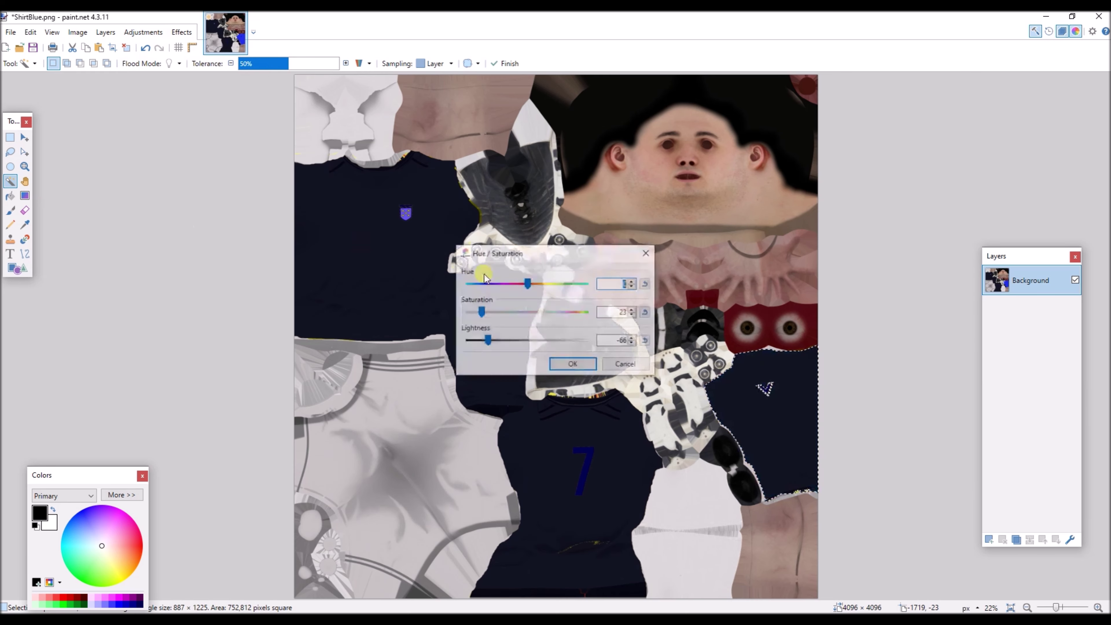
left_click(573, 365)
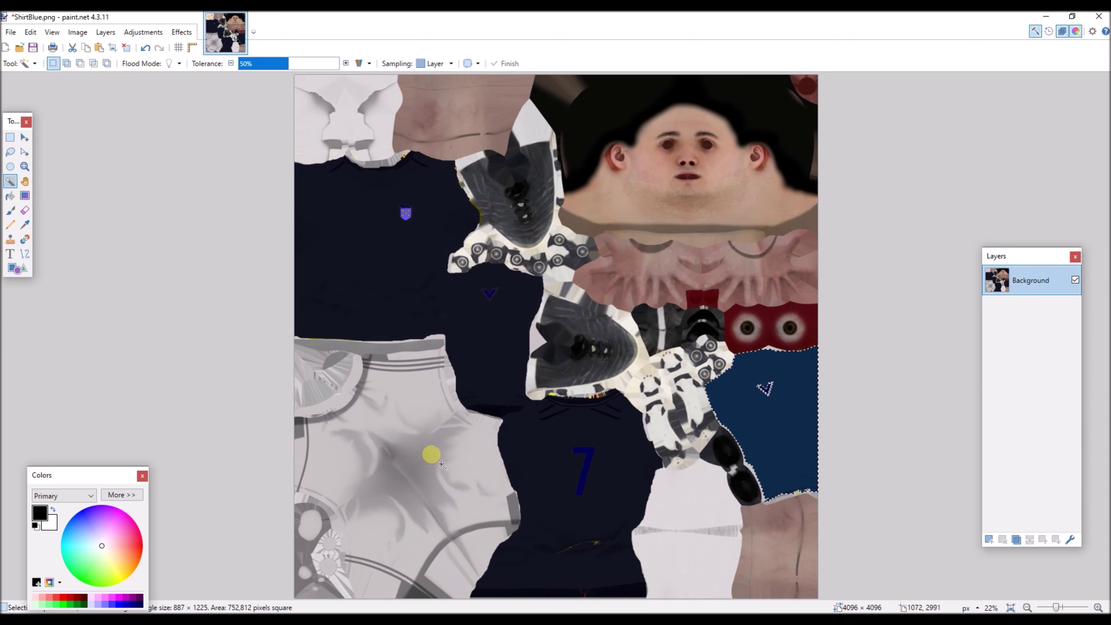
Select the white shorts regions and turn them grey.
left_click(479, 464)
left_click(670, 472)
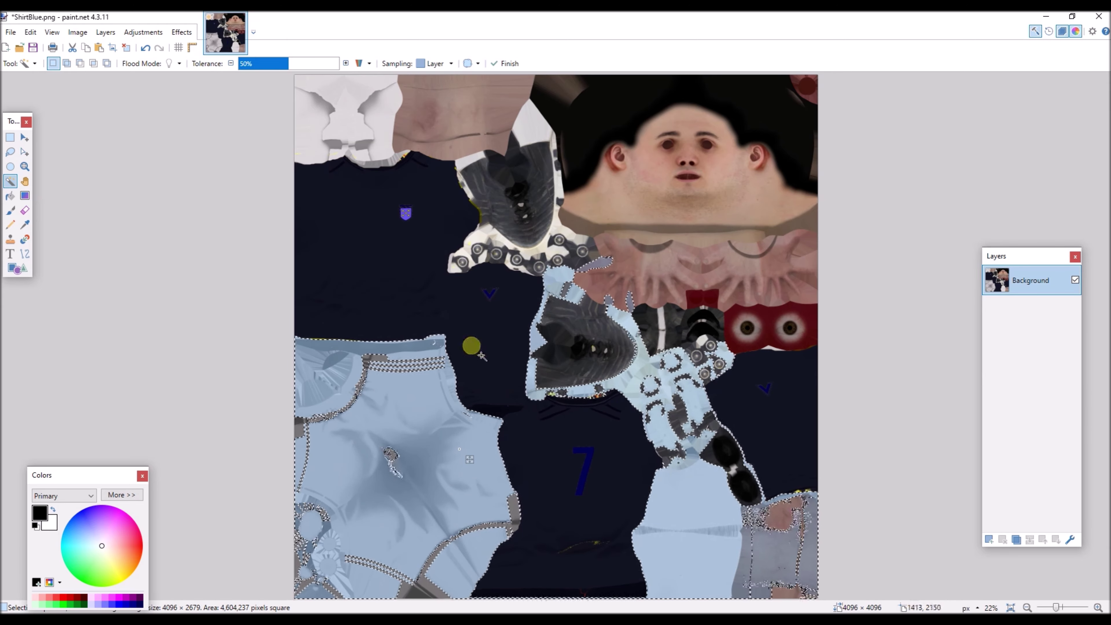
left_click_drag(544, 352, 457, 475)
left_click(143, 31)
left_click(175, 63)
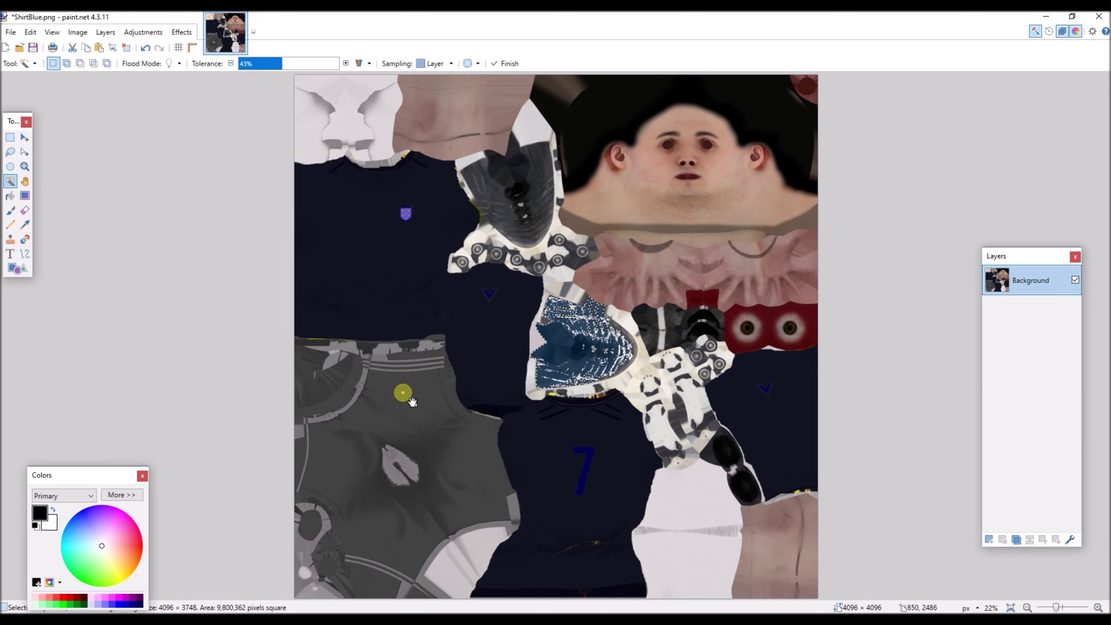
Recolour the shoulder and collar pieces, using a 32% selection tolerance.
left_click_drag(402, 391, 428, 420)
left_click(271, 63)
left_click(727, 249)
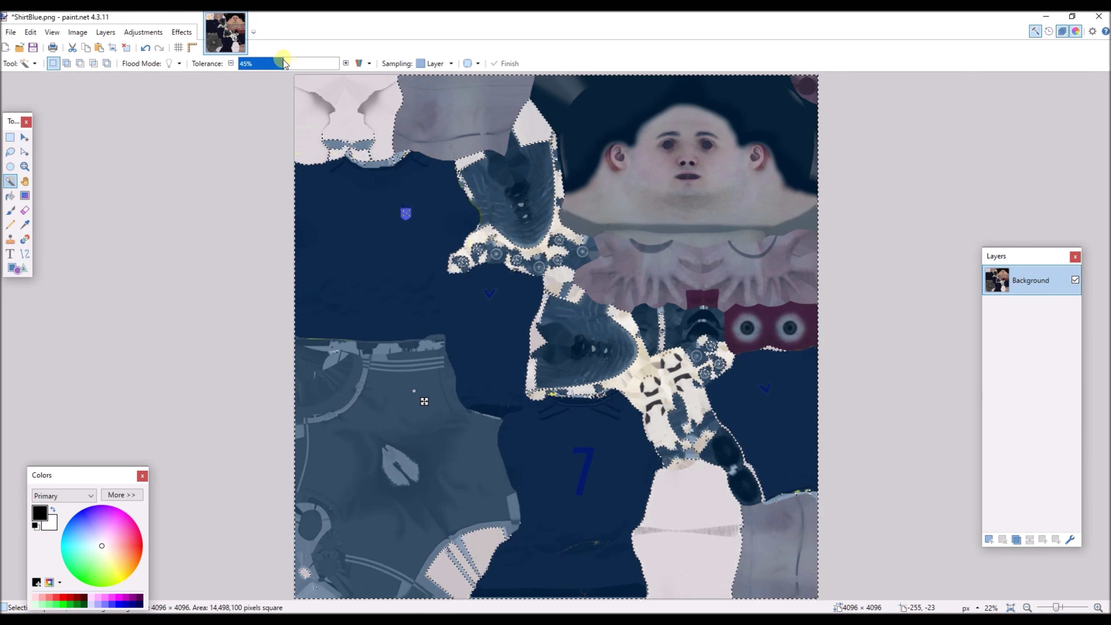
left_click(143, 32)
left_click(175, 107)
left_click(570, 365)
left_click(508, 308)
left_click(142, 32)
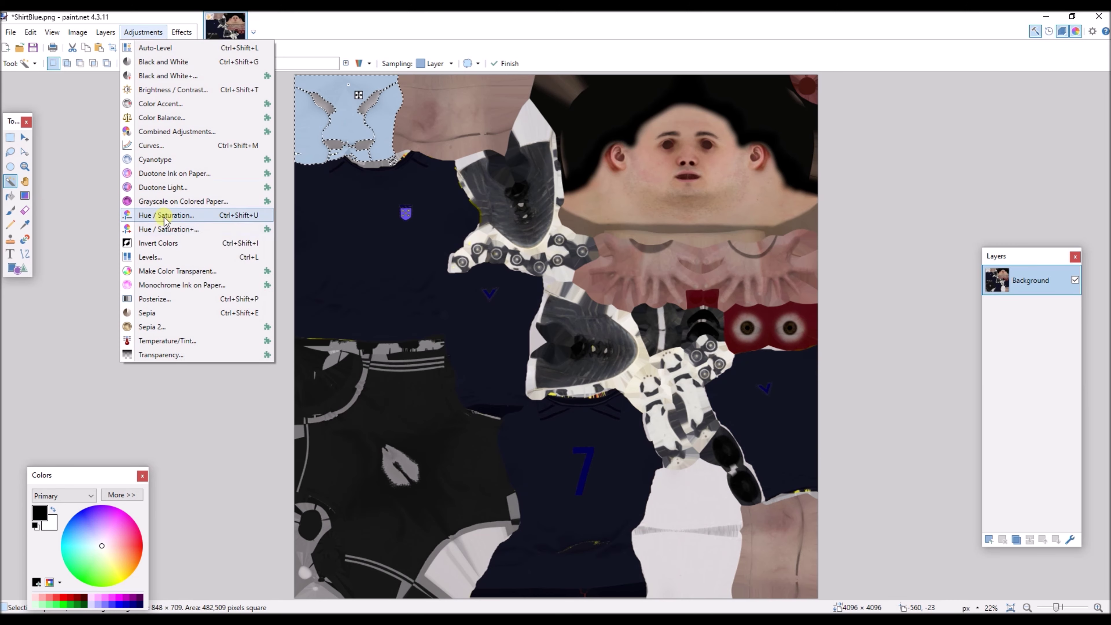
left_click(174, 216)
left_click(571, 363)
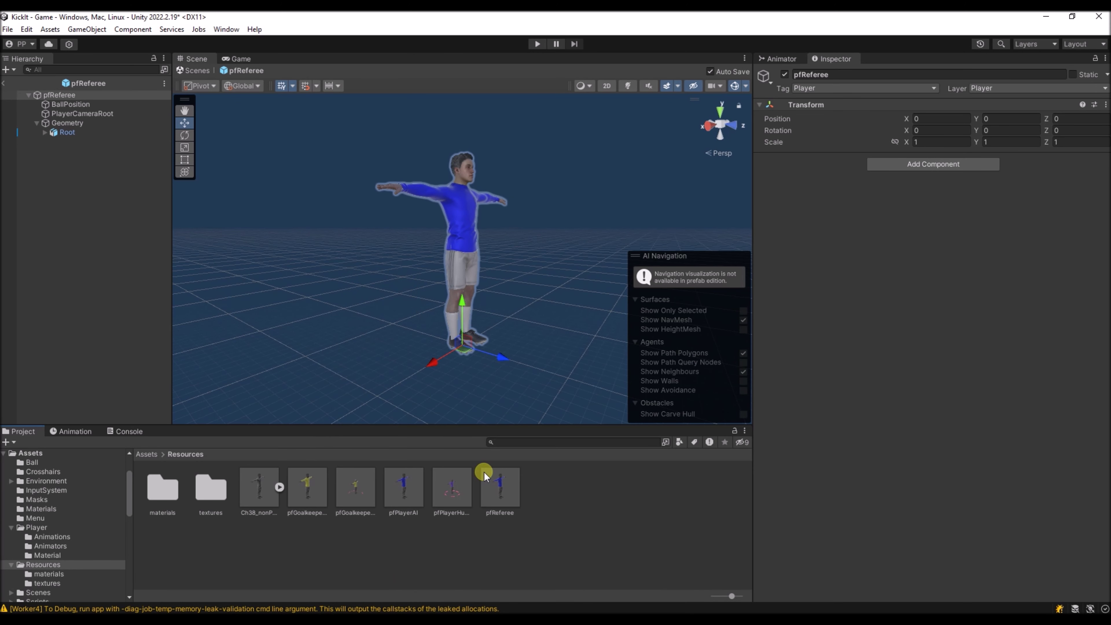
Apply Mat_referee to the referee's shirt, shorts and socks, then exit Prefab Mode.
double_click(153, 493)
left_click_drag(367, 495, 472, 223)
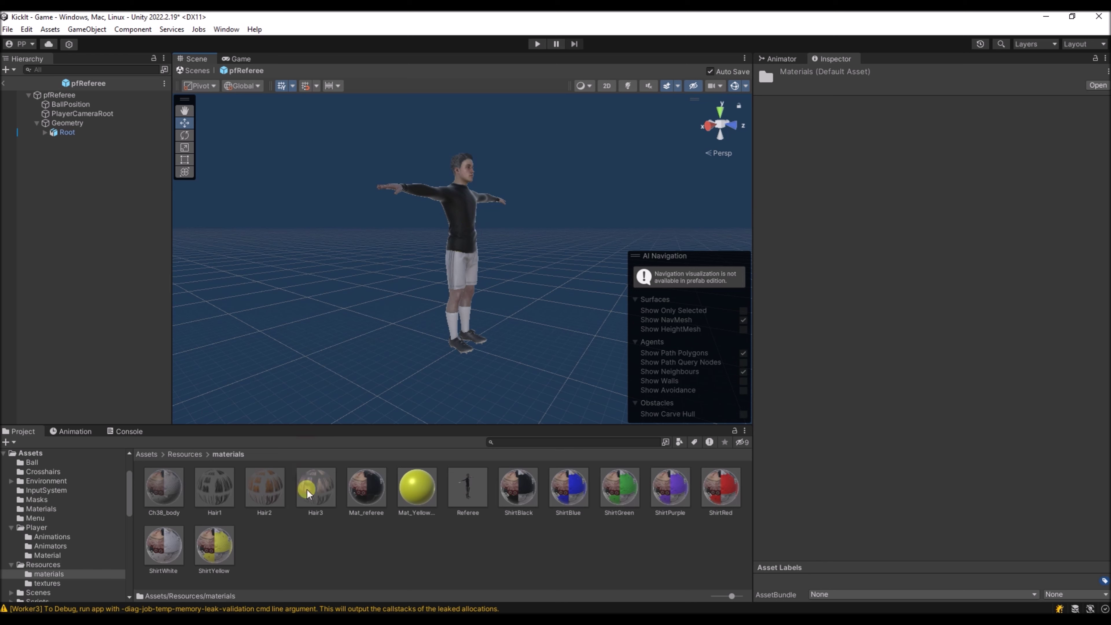
left_click_drag(367, 490, 461, 199)
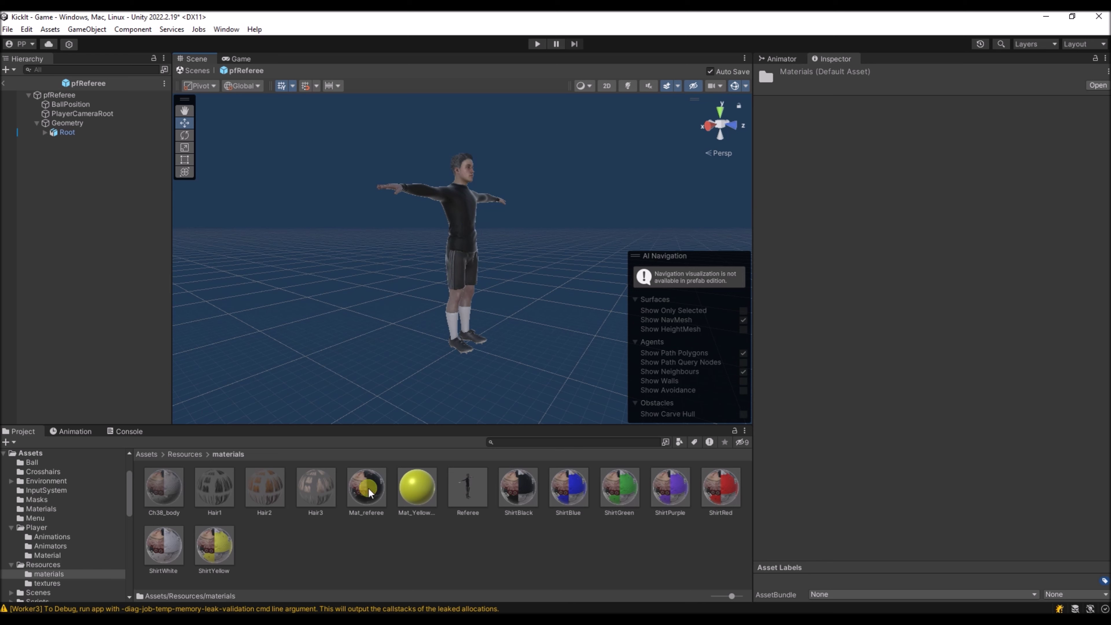
left_click_drag(368, 496, 461, 278)
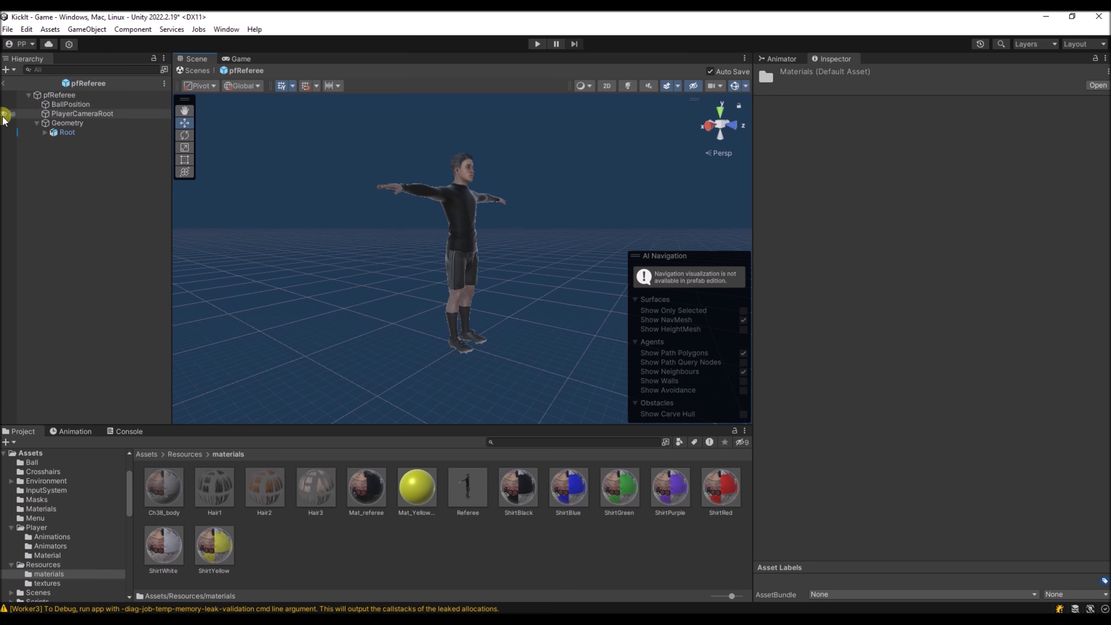
left_click(4, 83)
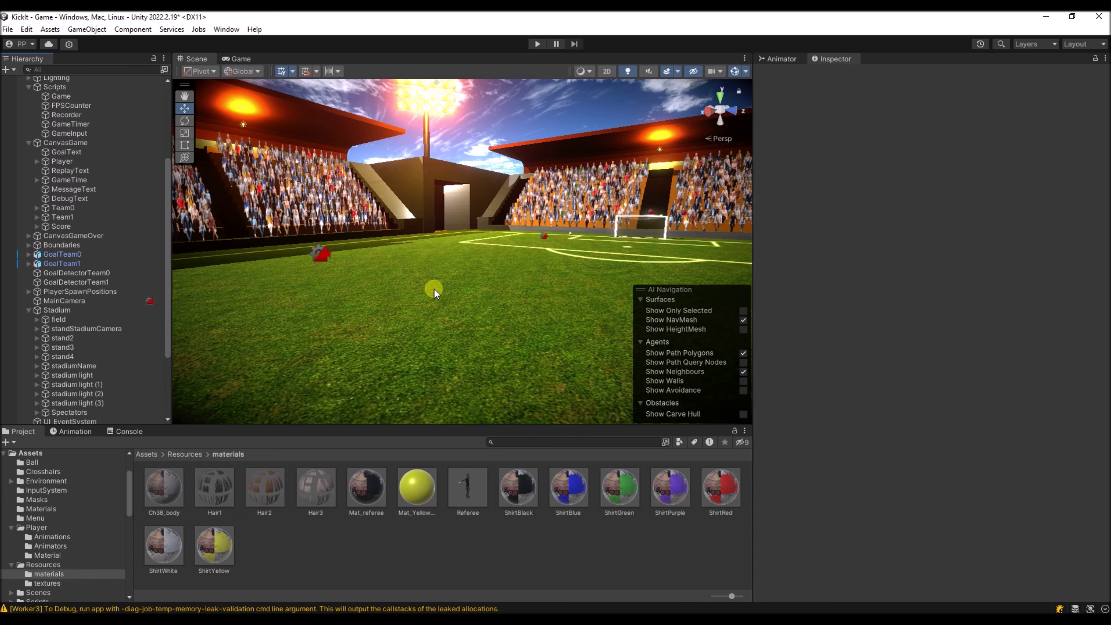
Orbit the Scene view toward the far goal, then switch to the Mixamo browser window.
left_click_drag(434, 290, 471, 318, "alt")
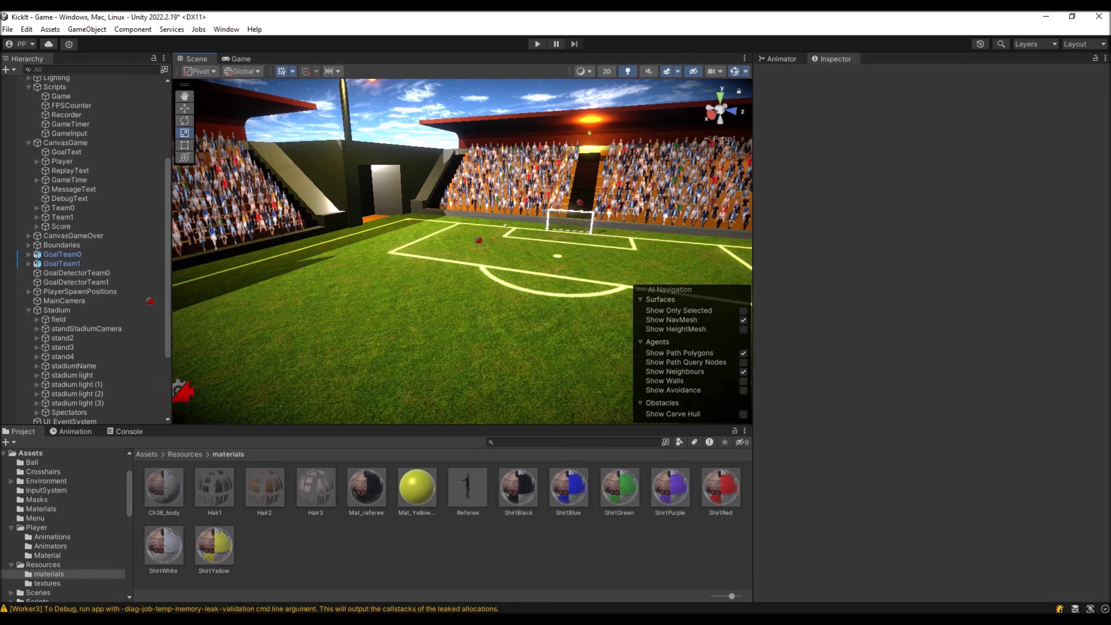
left_click(320, 604)
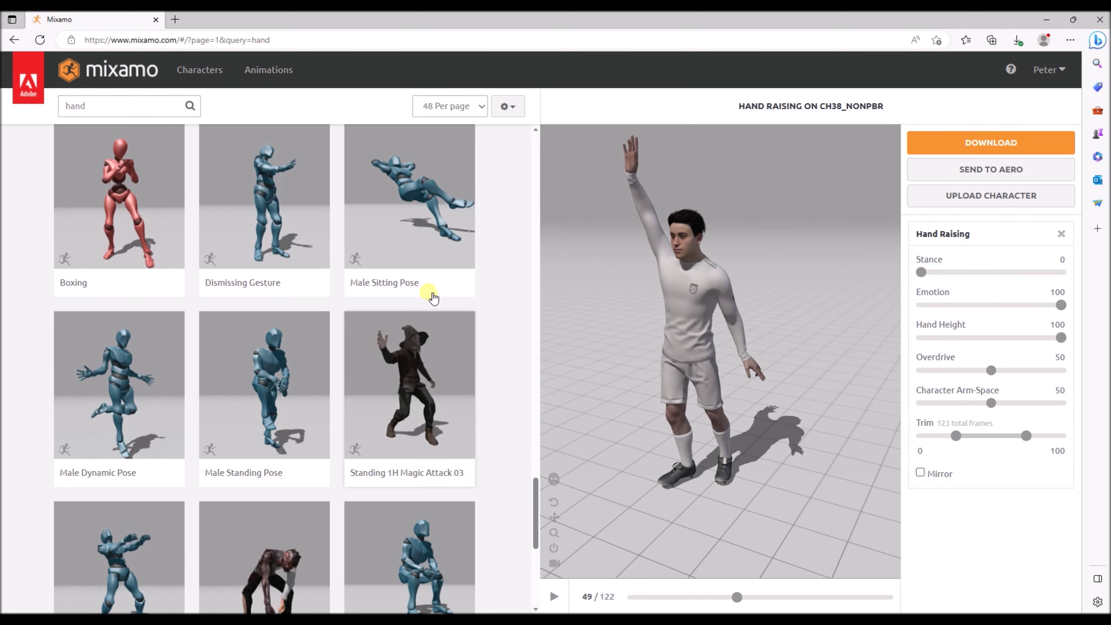
Preview Hand Raising, confirm FBX for Unity in its download settings, then cancel.
left_click(554, 597)
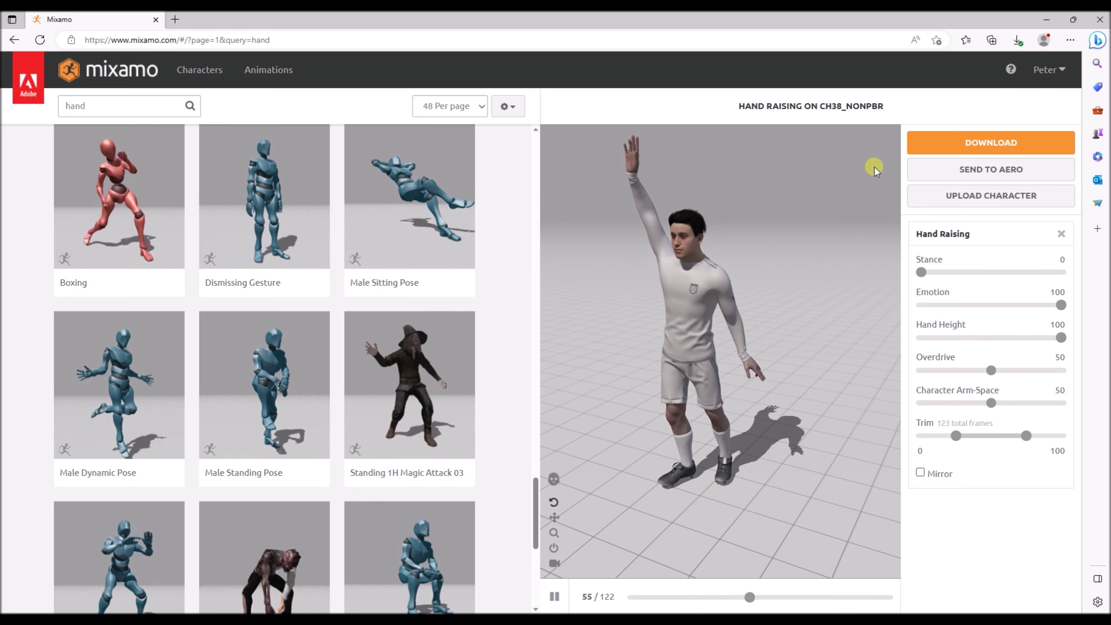
left_click(980, 143)
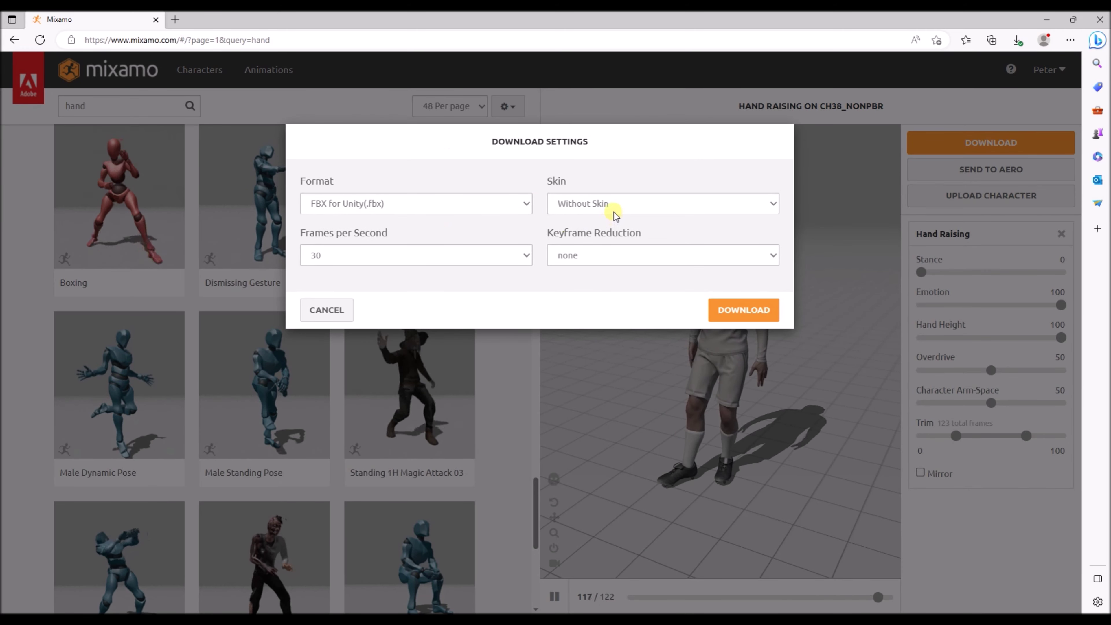
left_click(522, 204)
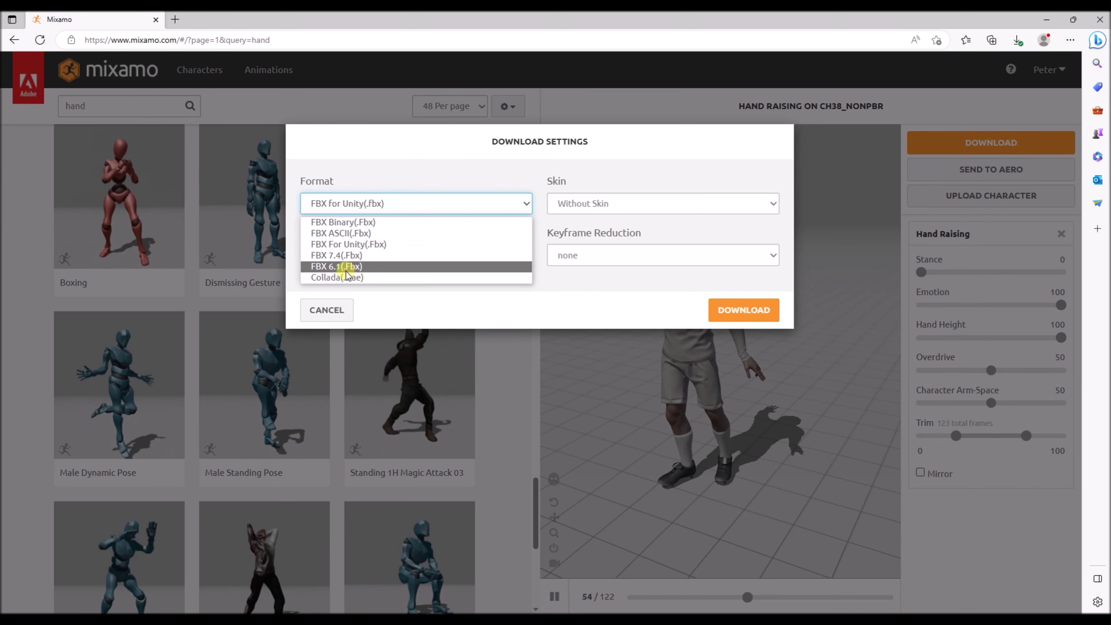
left_click(343, 244)
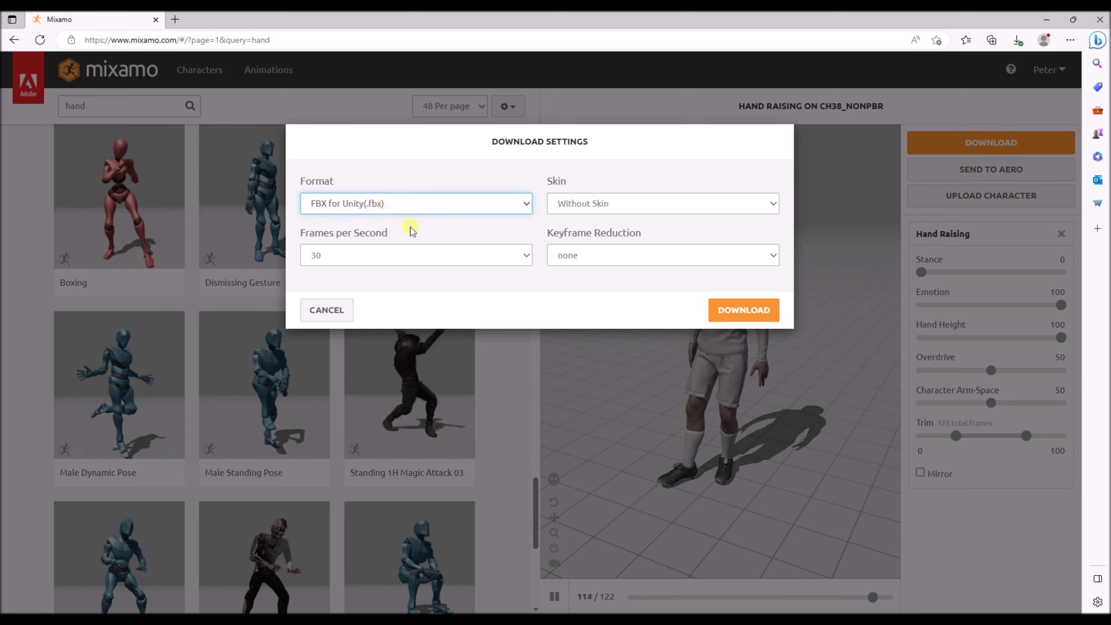
left_click(317, 309)
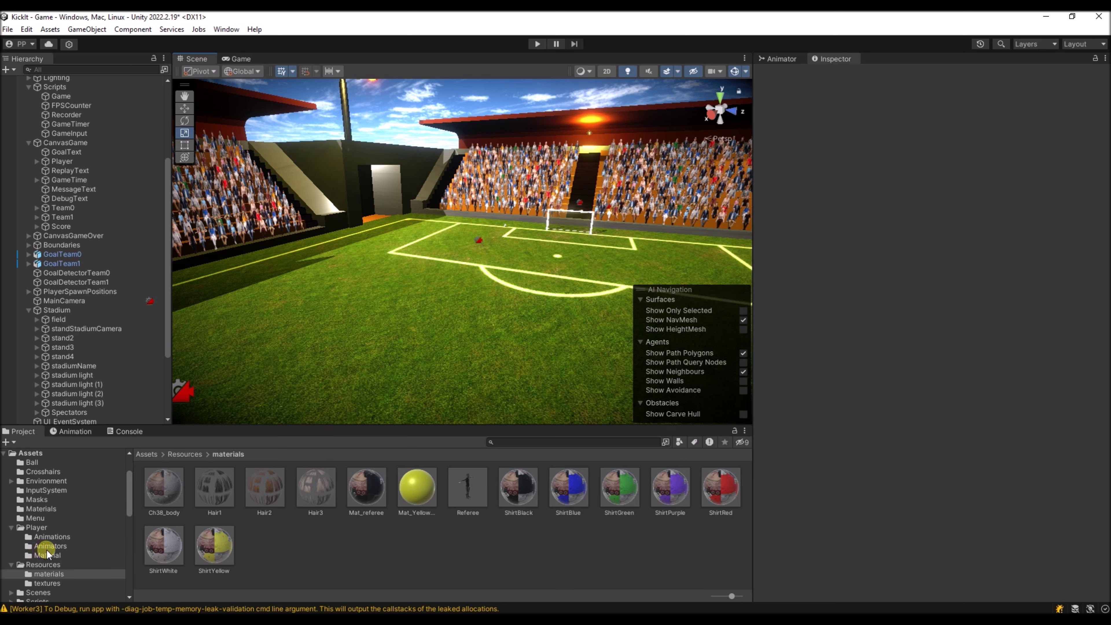
Select the Draw card clip and review its Materials, Rig and Model import tabs.
left_click(51, 537)
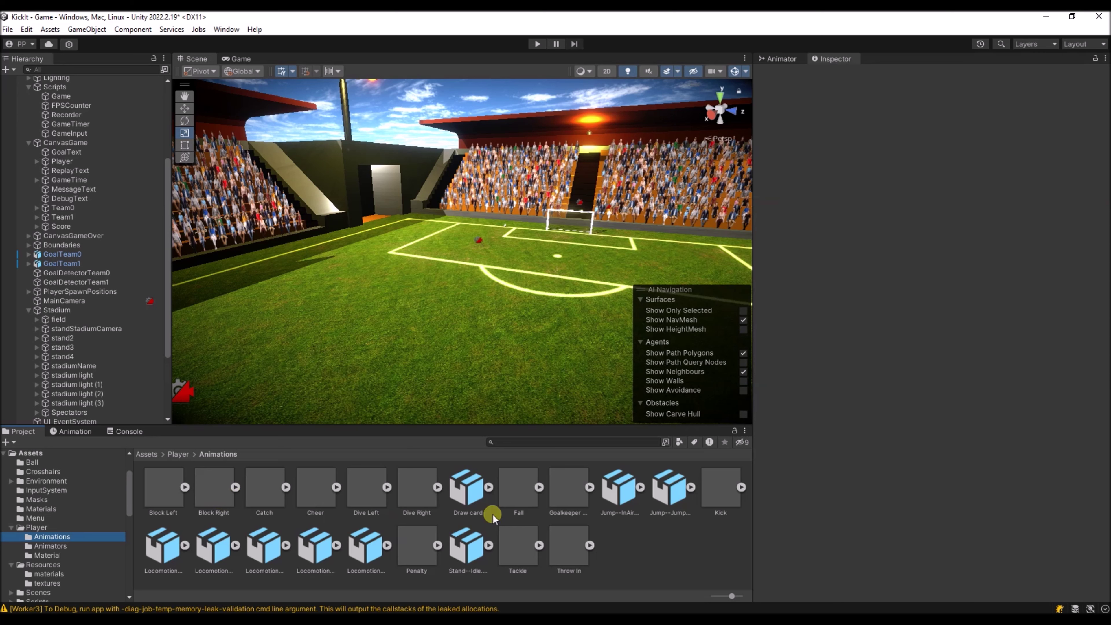
left_click(466, 491)
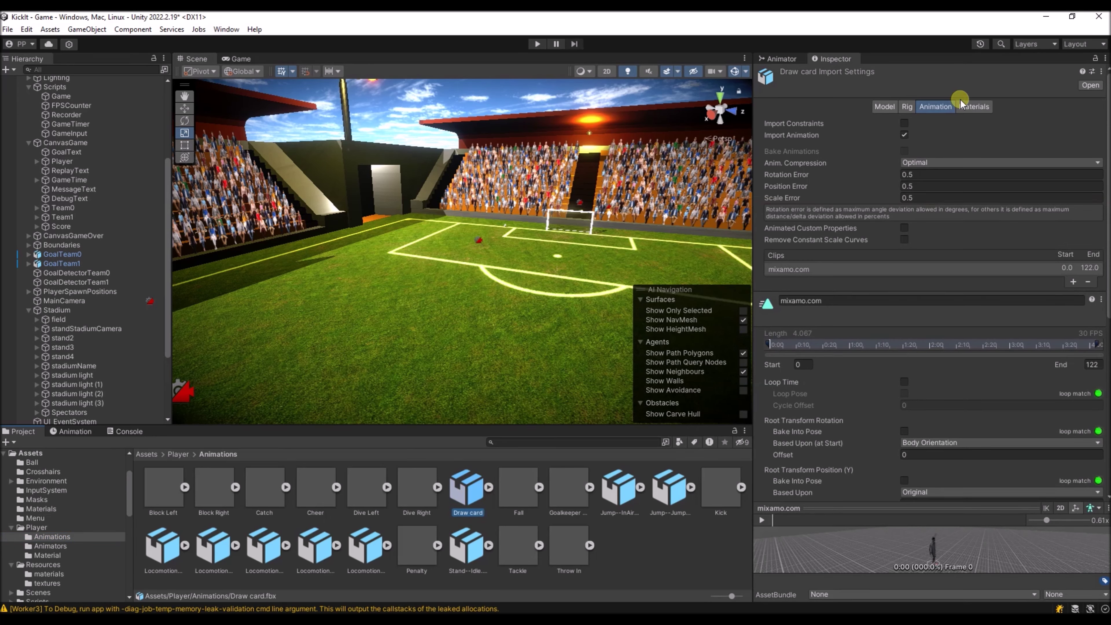
left_click(966, 108)
left_click(909, 108)
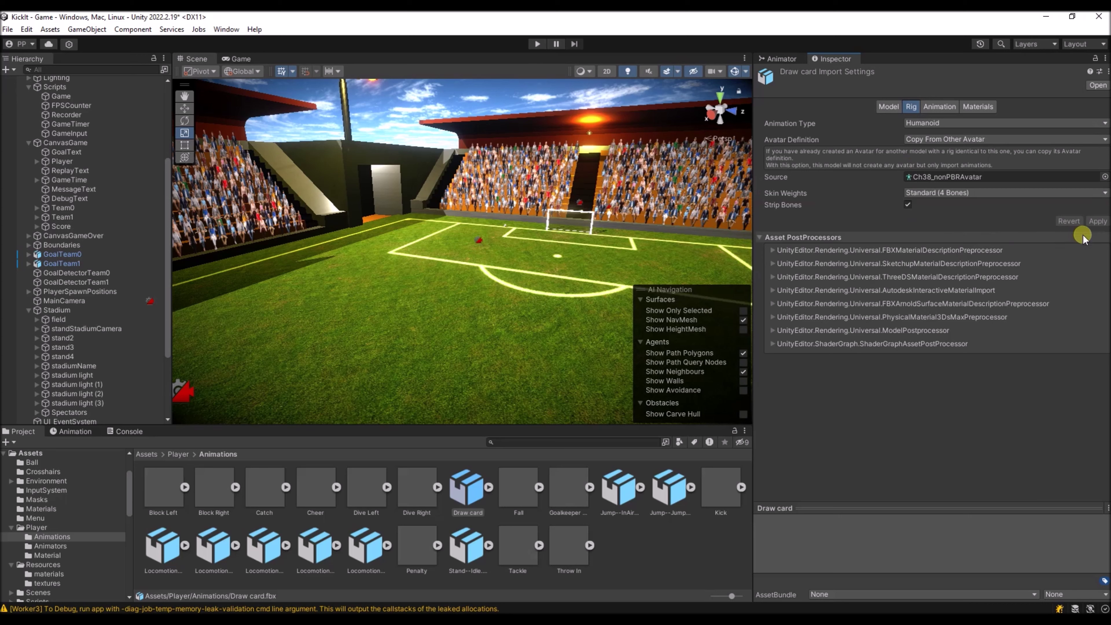
left_click(888, 108)
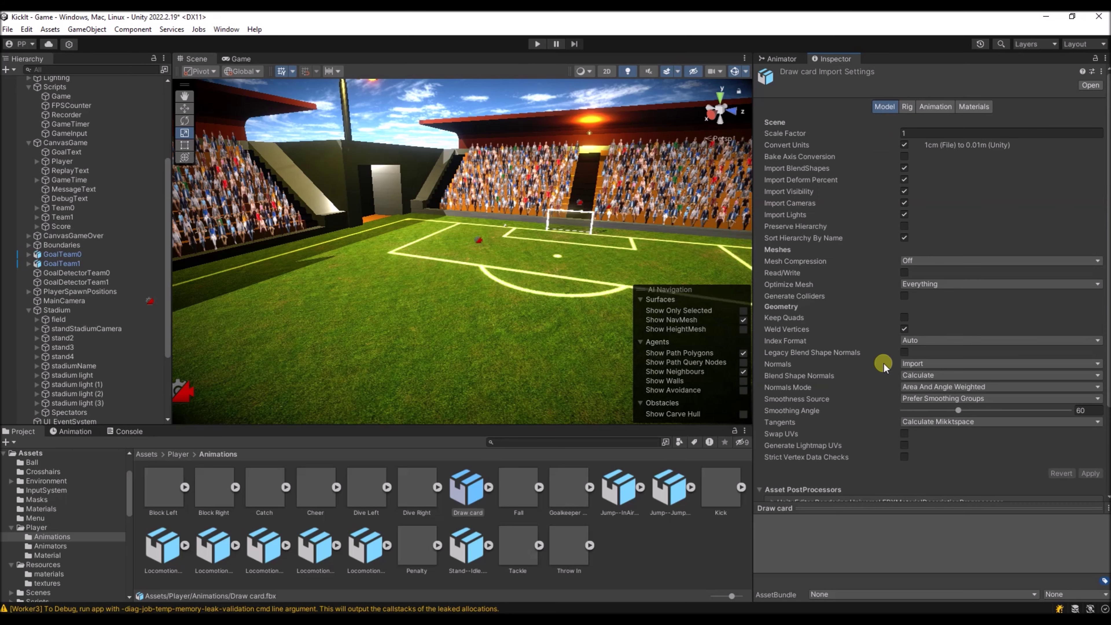
scroll(892, 416, "down", 4)
scroll(883, 177, "up", 4)
Review Draw card's Animation tab and play, then pause, its preview.
left_click(935, 106)
scroll(902, 205, "down", 5)
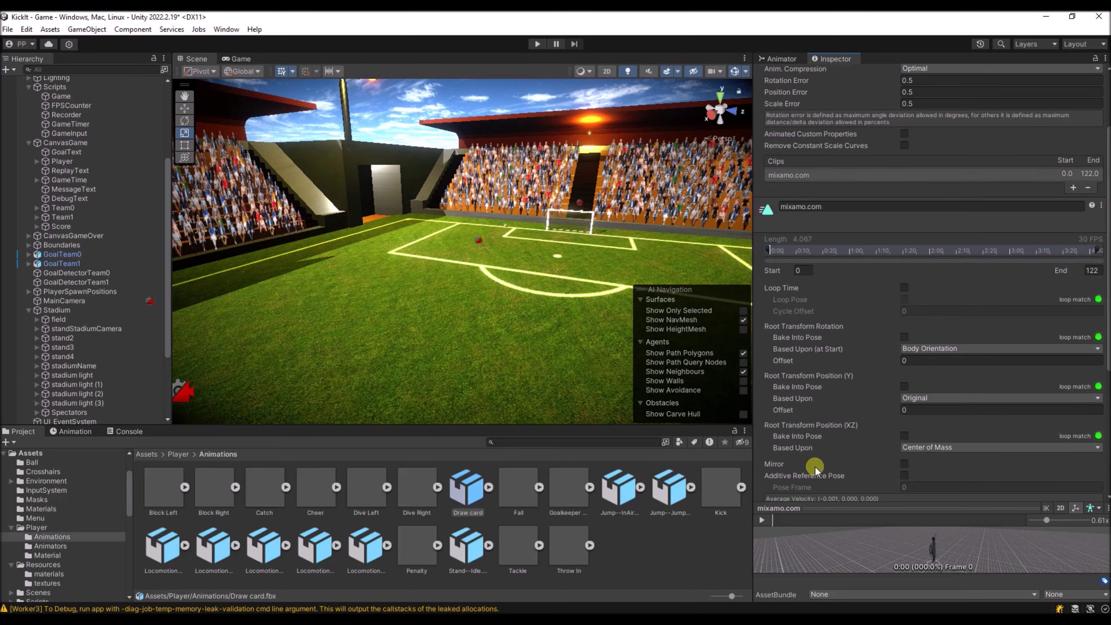
left_click(765, 520)
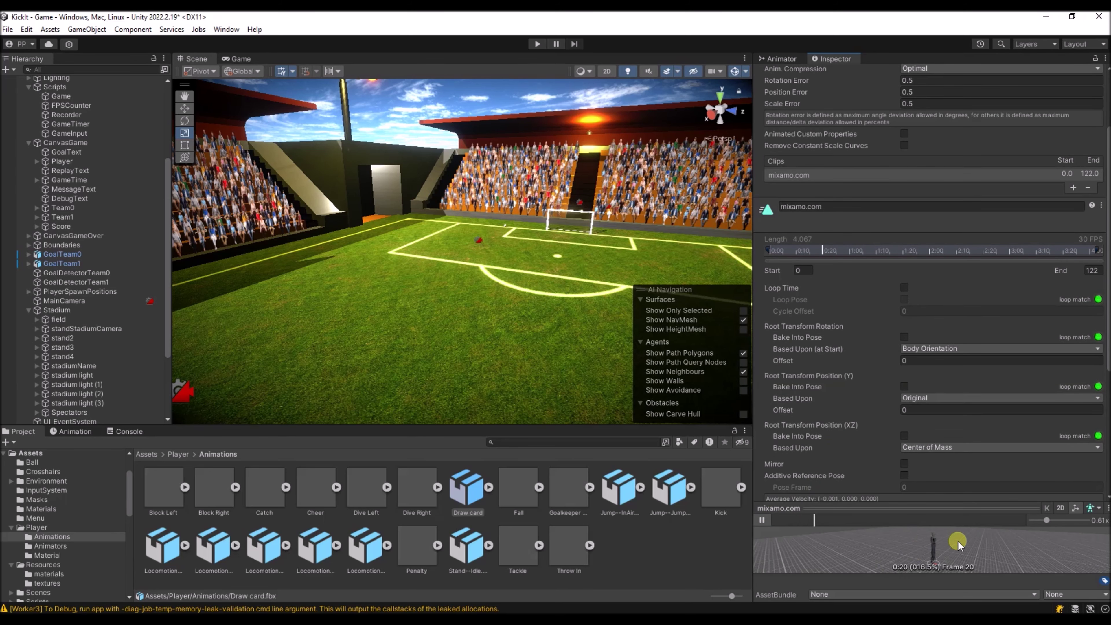
left_click(762, 519)
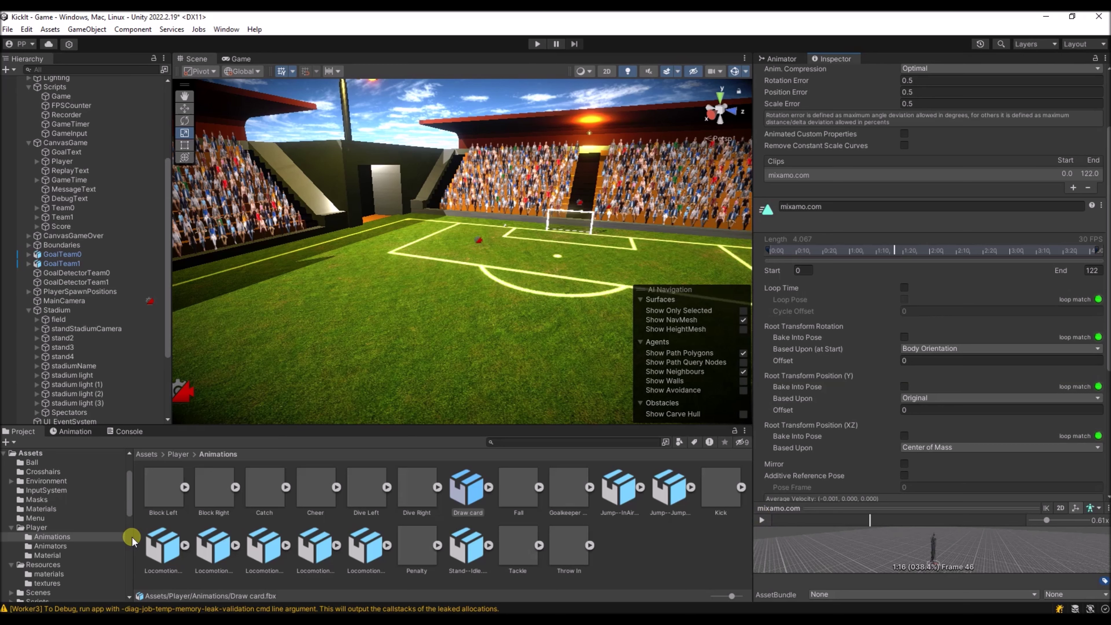
left_click(39, 546)
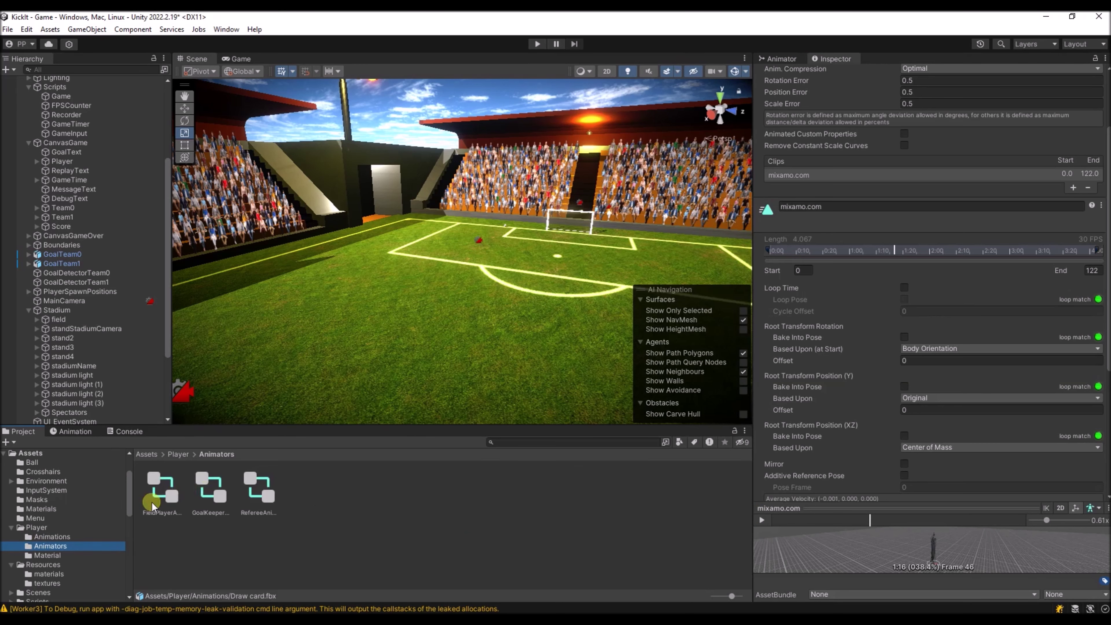
Open RefereeAnimator and survey its Base Layer states, including JumpLand, Any State and JumpStart.
left_click(251, 500)
double_click(252, 500)
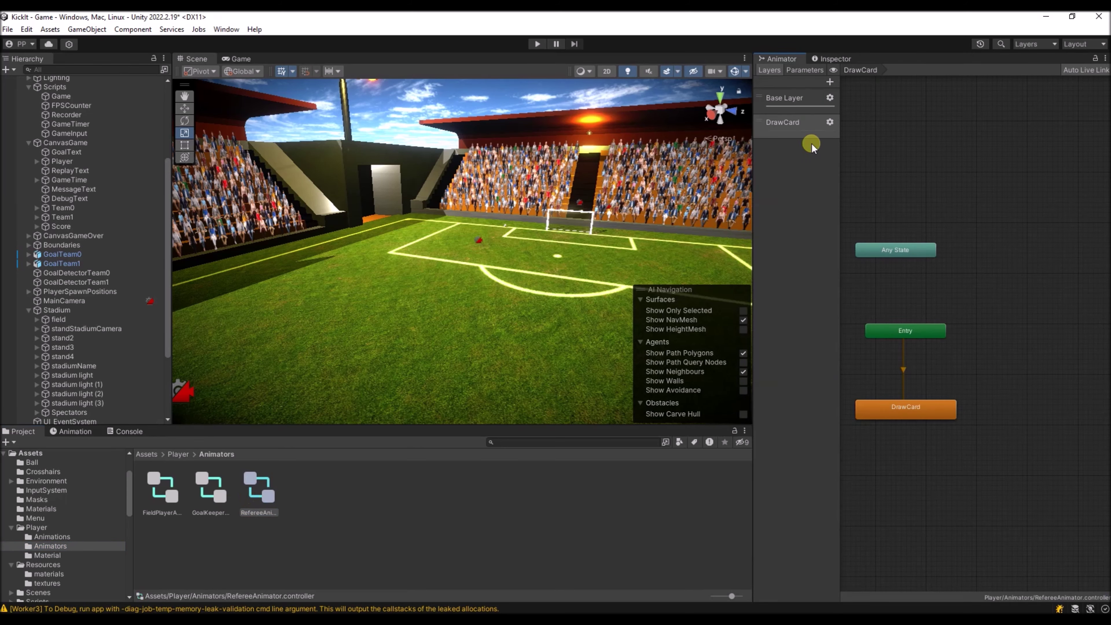
left_click(774, 103)
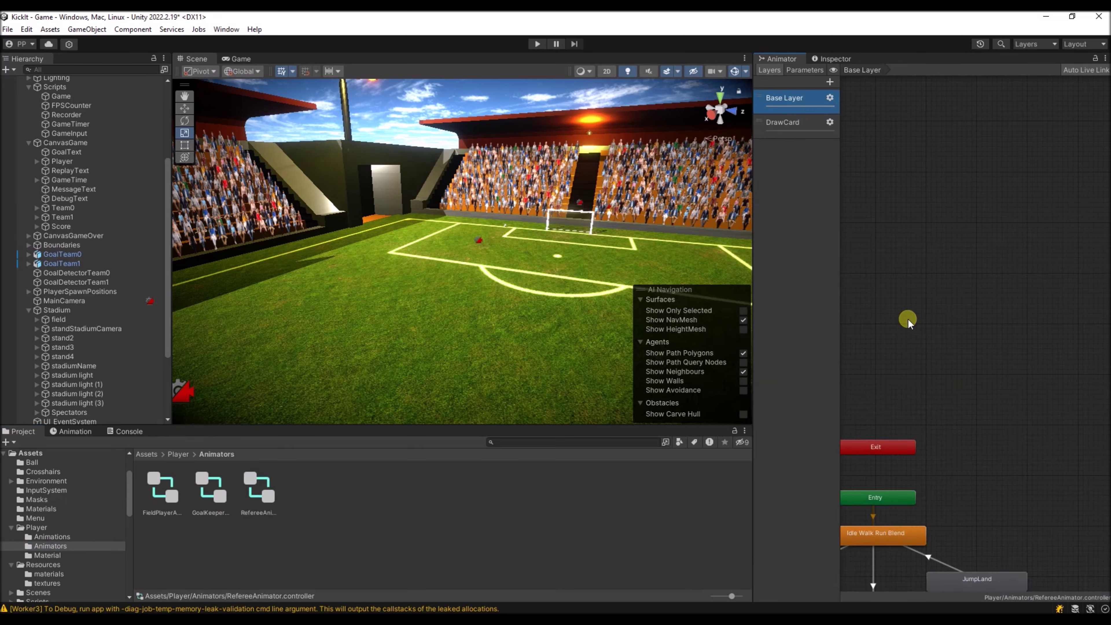
middle_click_drag(907, 318, 1004, 249)
middle_click_drag(897, 266, 921, 195)
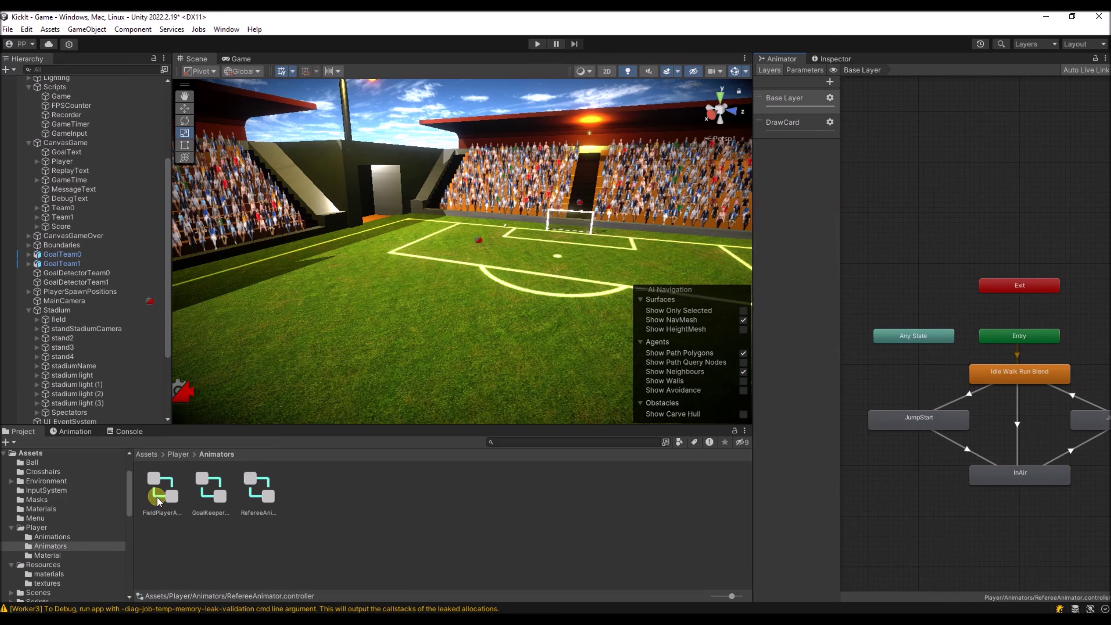
middle_click_drag(989, 206, 883, 192)
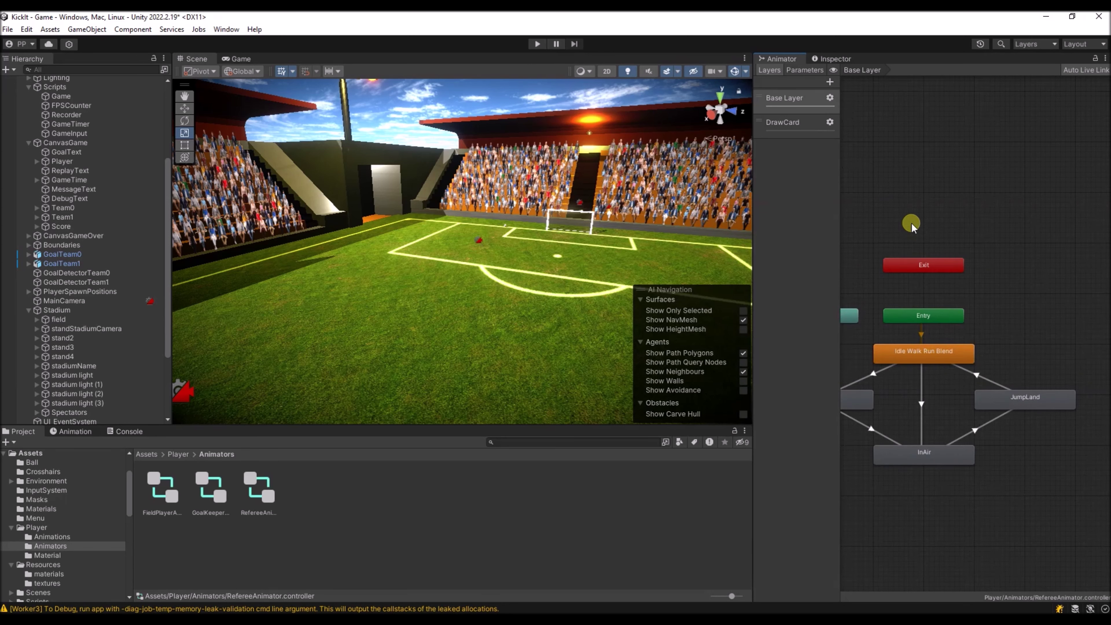
middle_click_drag(876, 294, 910, 265)
middle_click_drag(904, 208, 939, 185)
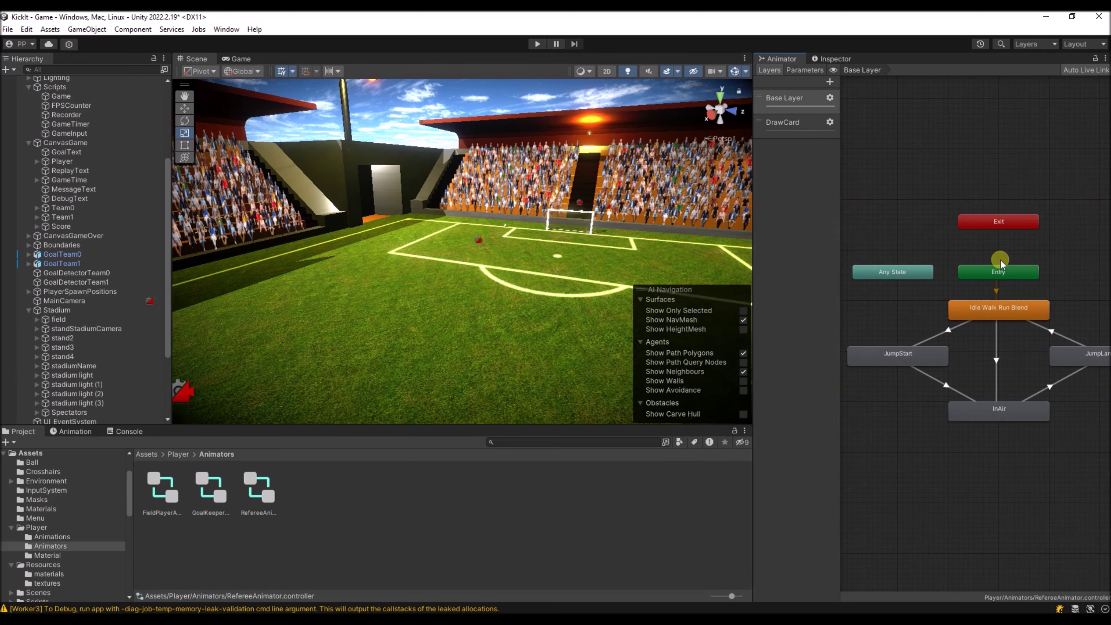
middle_click_drag(957, 144, 956, 152)
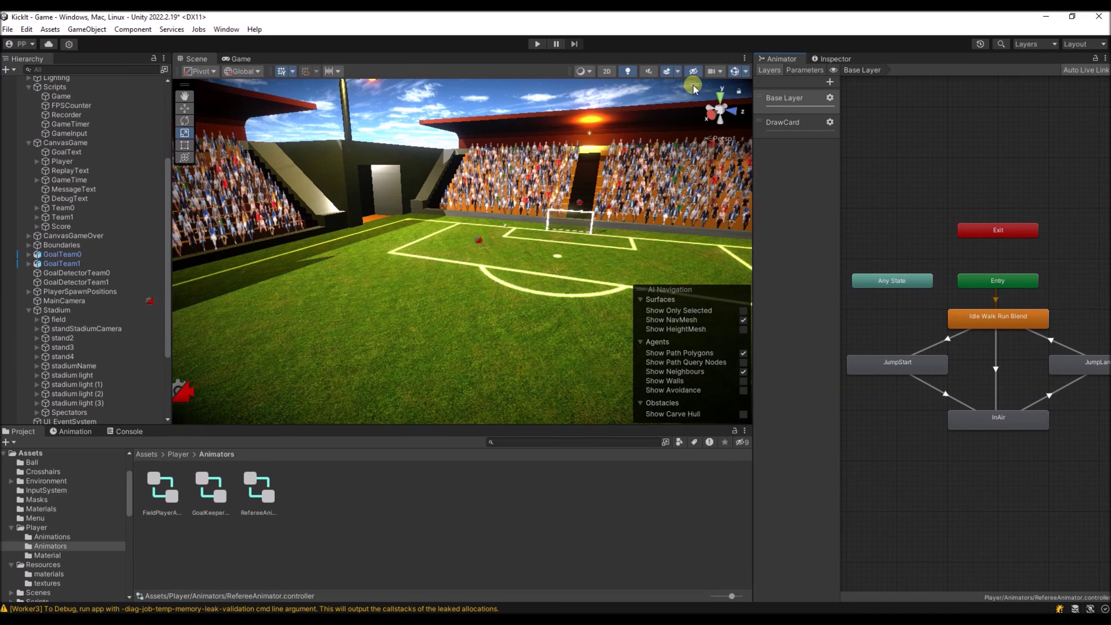
Switch to the DrawCard layer and locate the clip its DrawCard state plays.
left_click(799, 123)
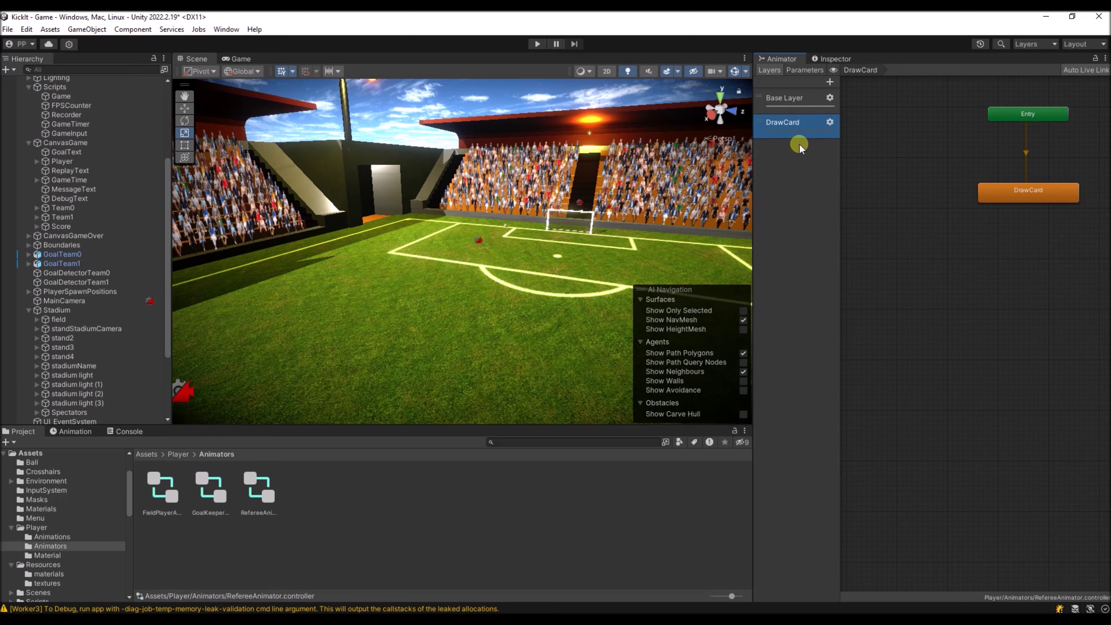
middle_click_drag(1067, 258, 1014, 271)
left_click(967, 207)
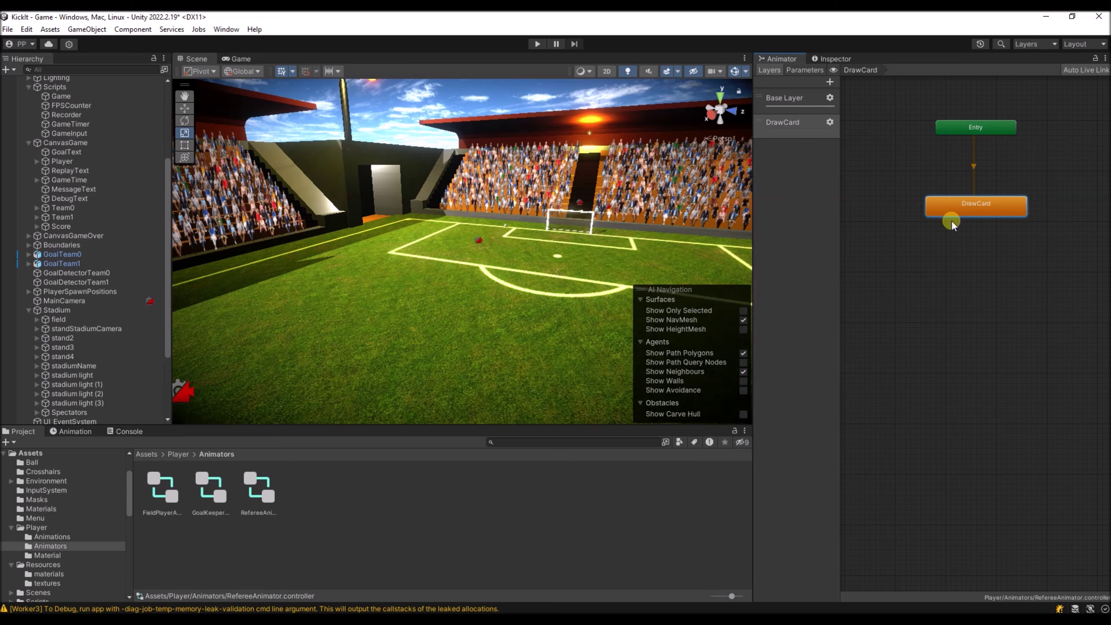
double_click(935, 213)
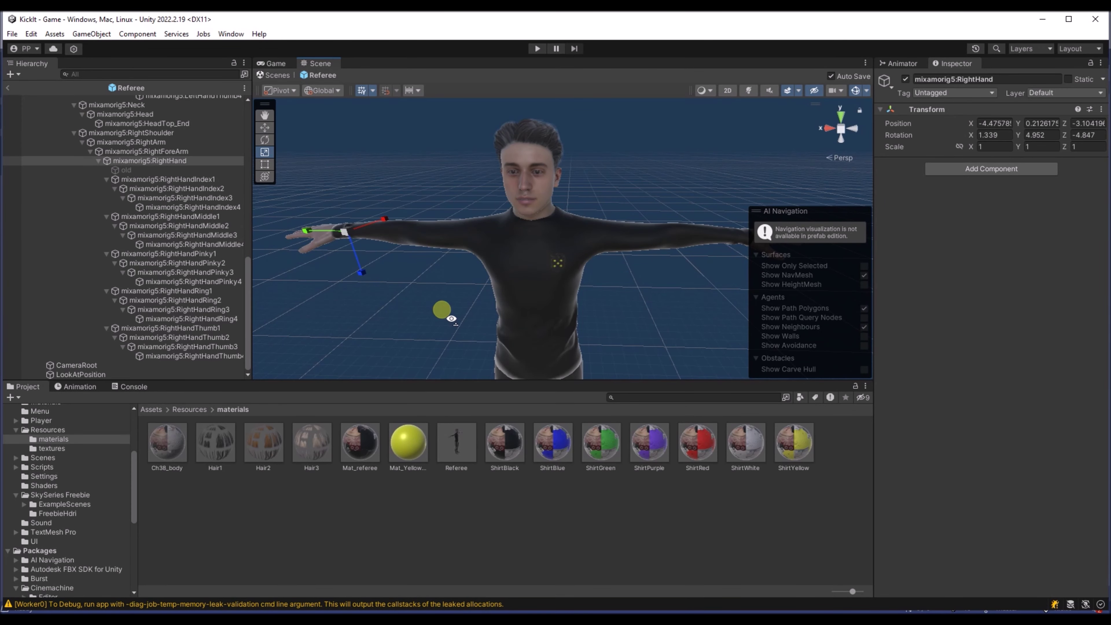
Create an empty child named YellowCard under the mixamorig5:RightHand bone.
left_click_drag(451, 318, 451, 280, "alt")
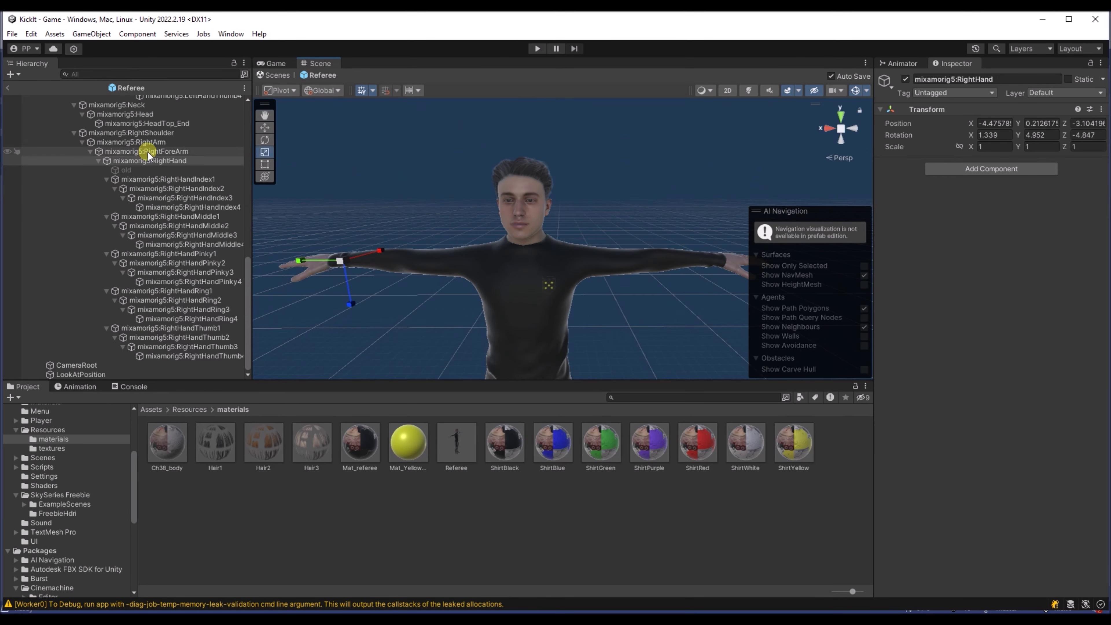
right_click(149, 160)
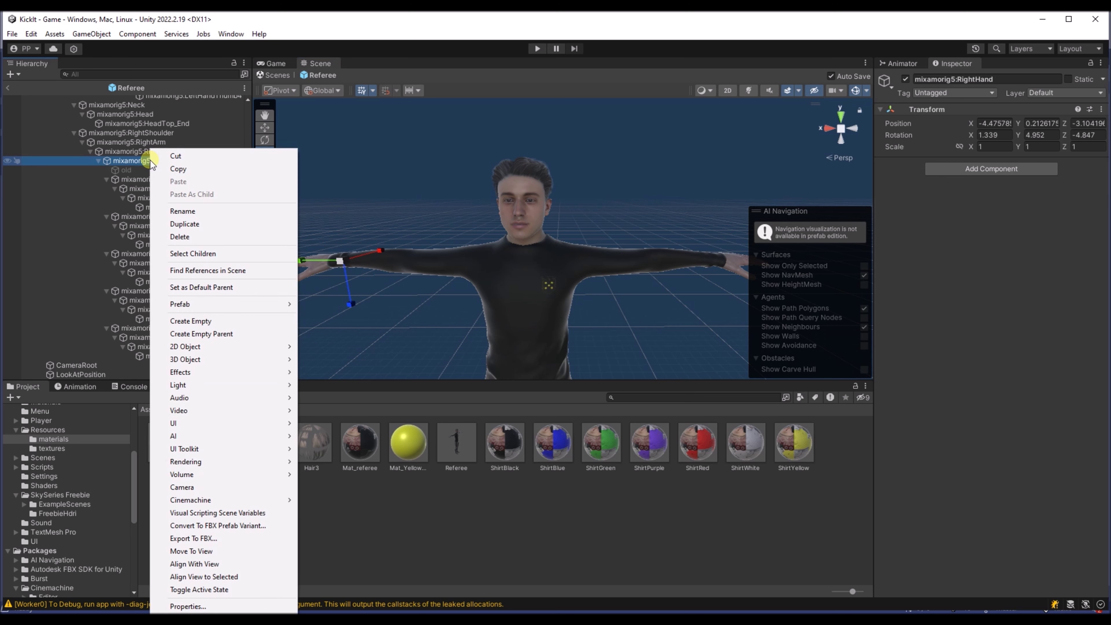
mouse_move(205, 386)
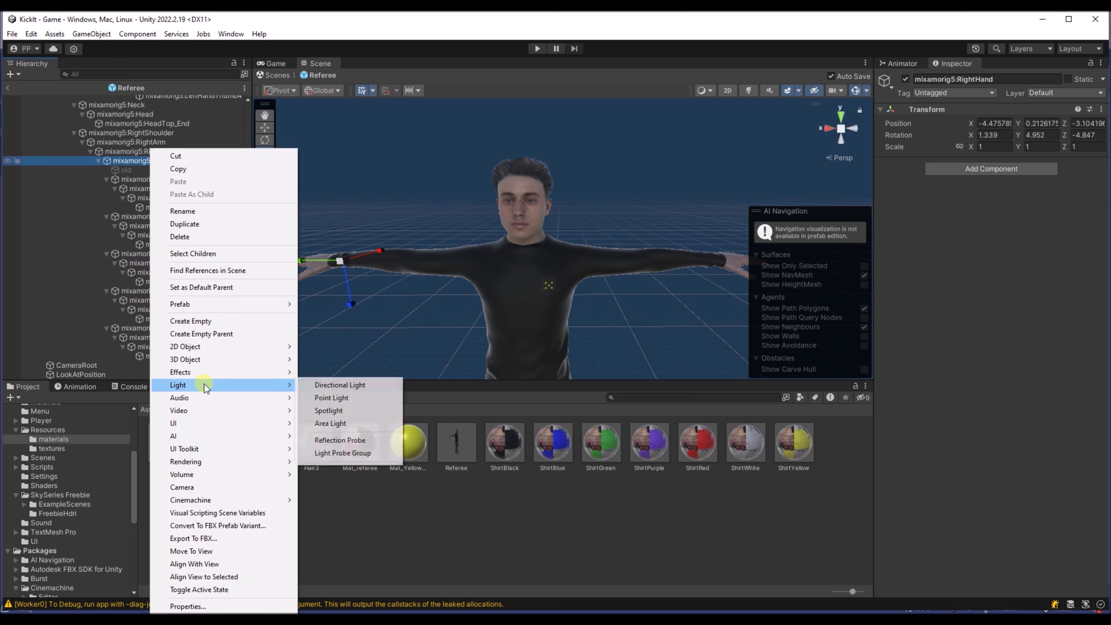
left_click(208, 321)
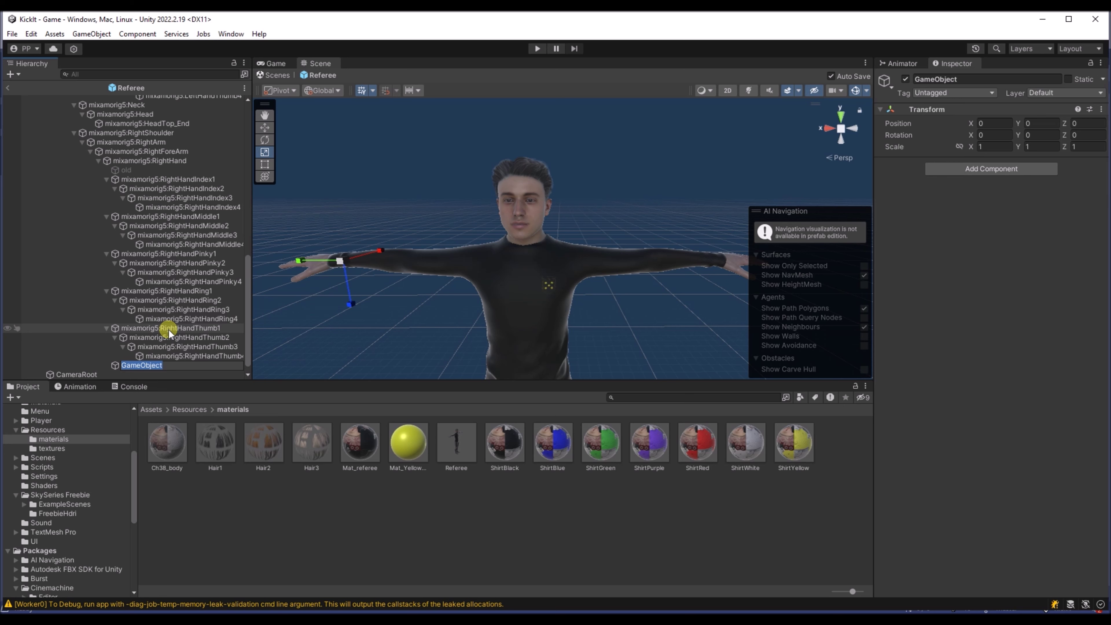
type("YellowCard")
key("Return")
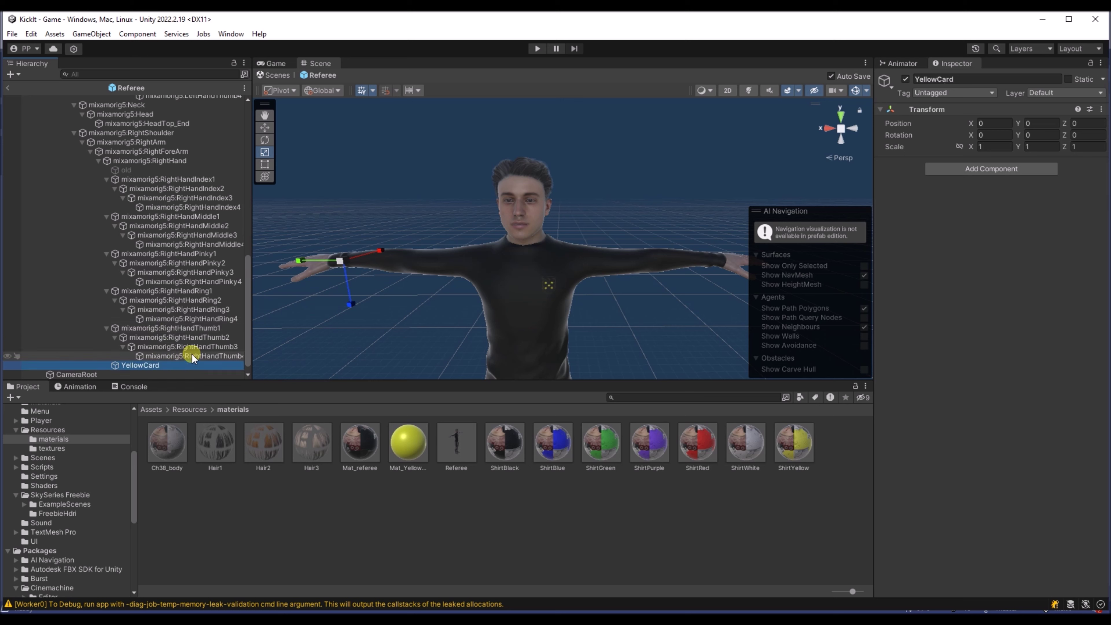
Add a Cube child inside YellowCard and flatten it into a thin card shape.
right_click(174, 365)
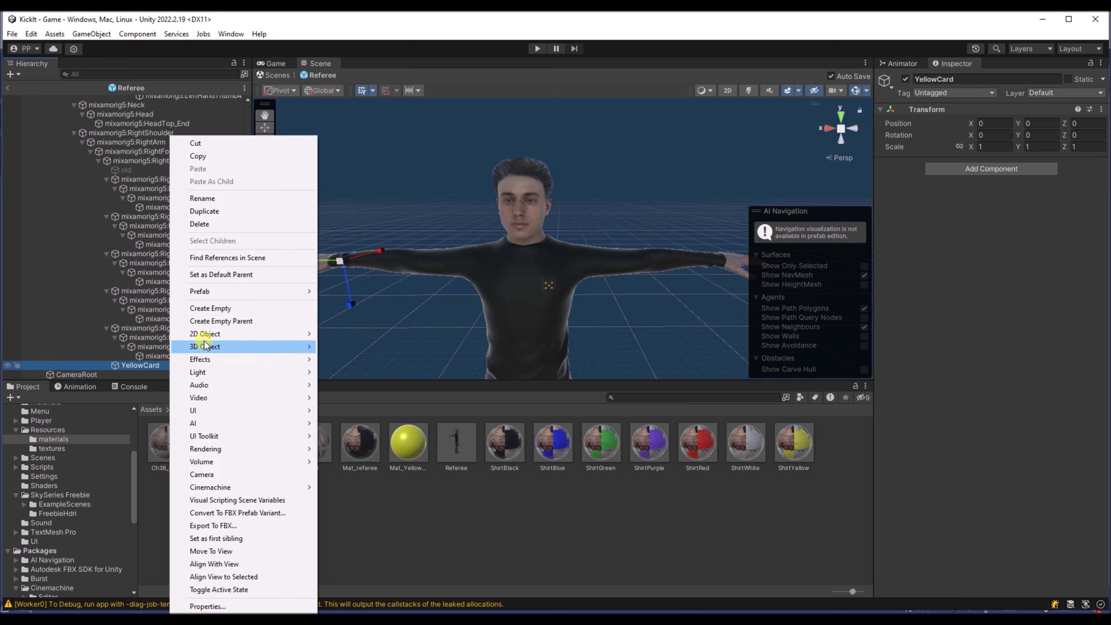
mouse_move(207, 346)
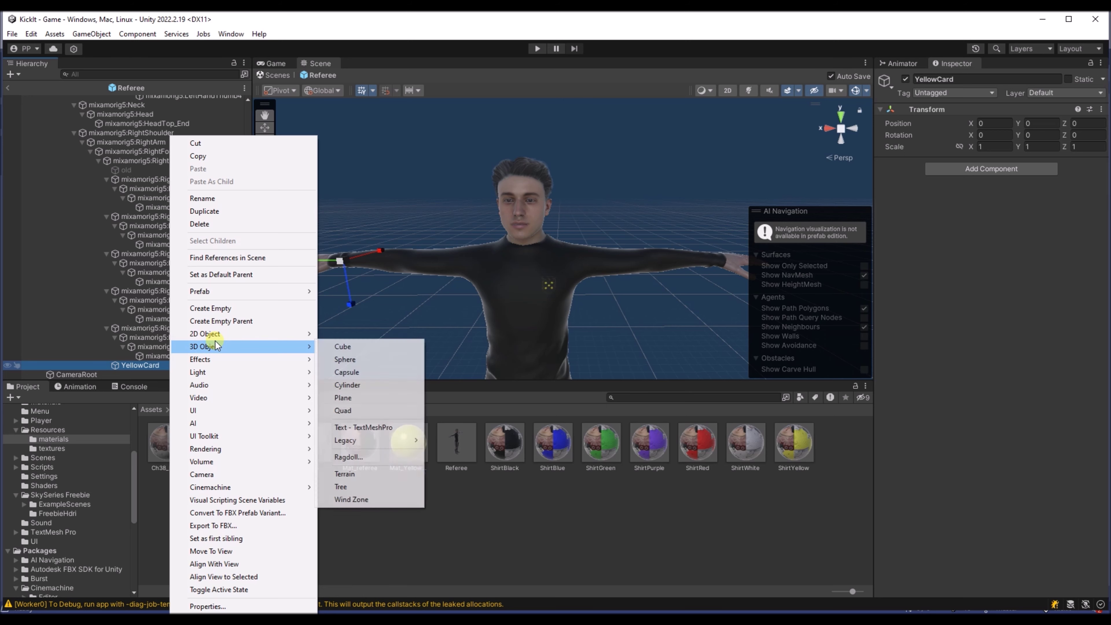
left_click(343, 347)
left_click_drag(335, 299, 361, 310, "alt")
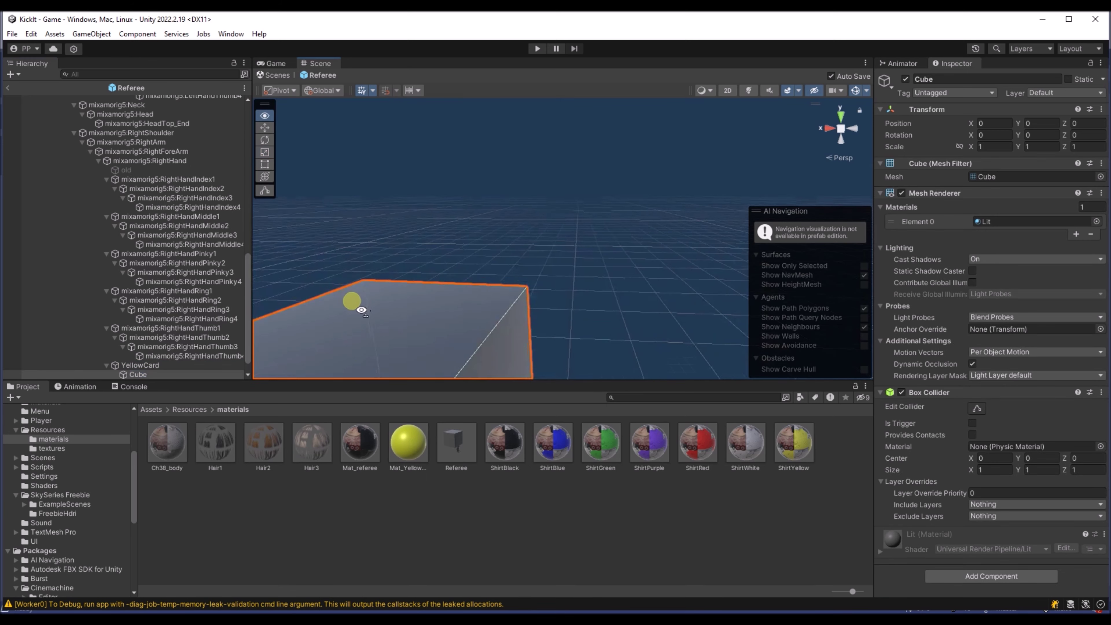
scroll(361, 310, "down", 8)
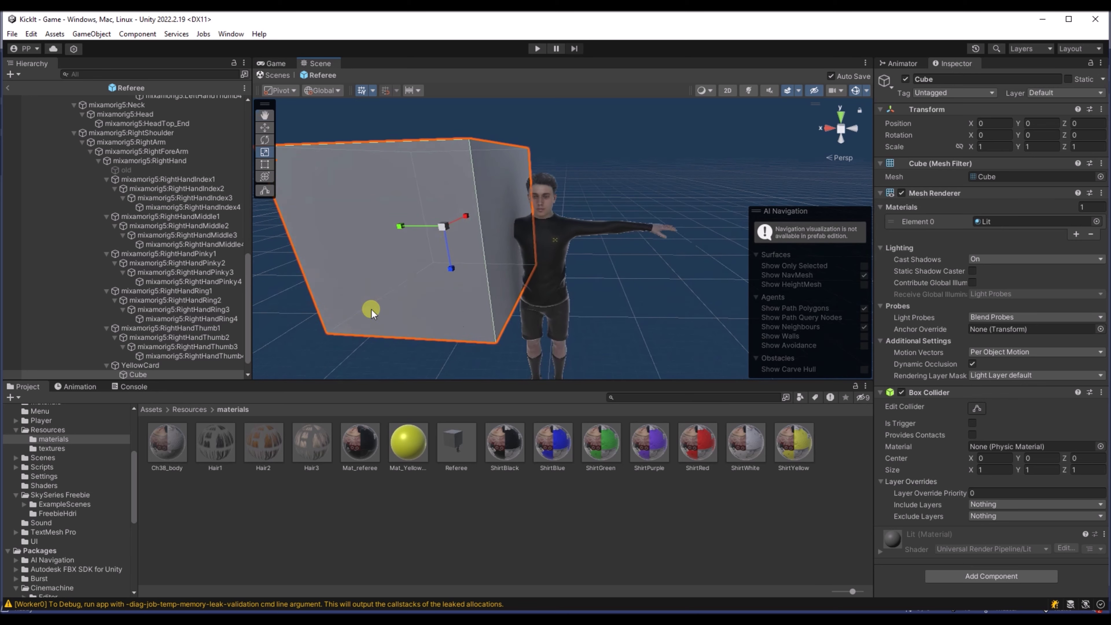
left_click_drag(463, 219, 436, 230)
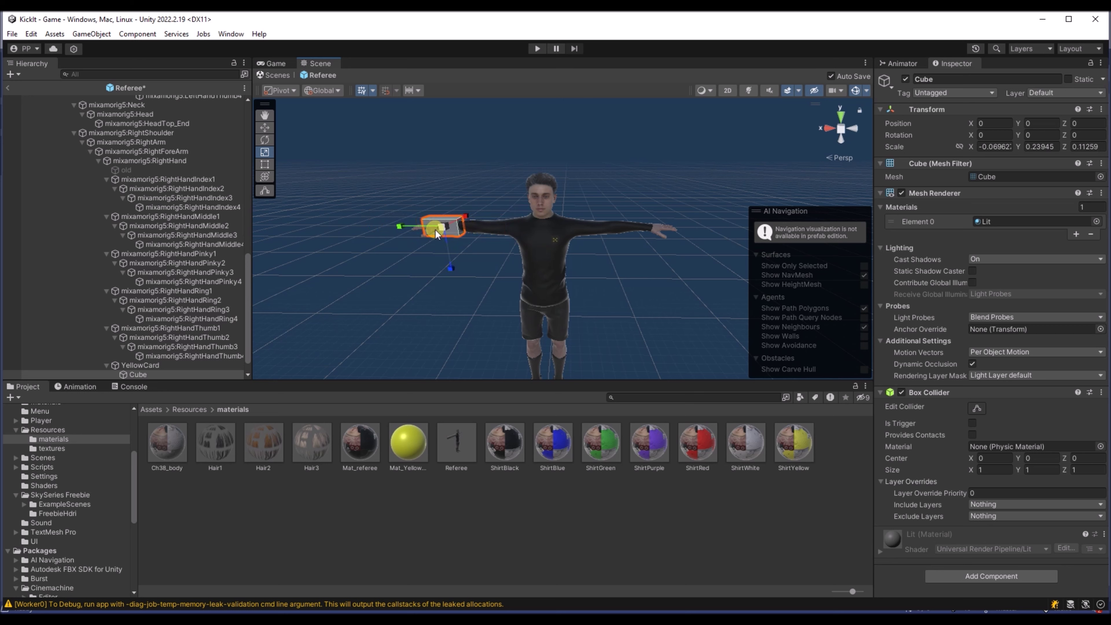
scroll(473, 266, "up", 2)
left_click_drag(460, 264, 318, 325, "alt")
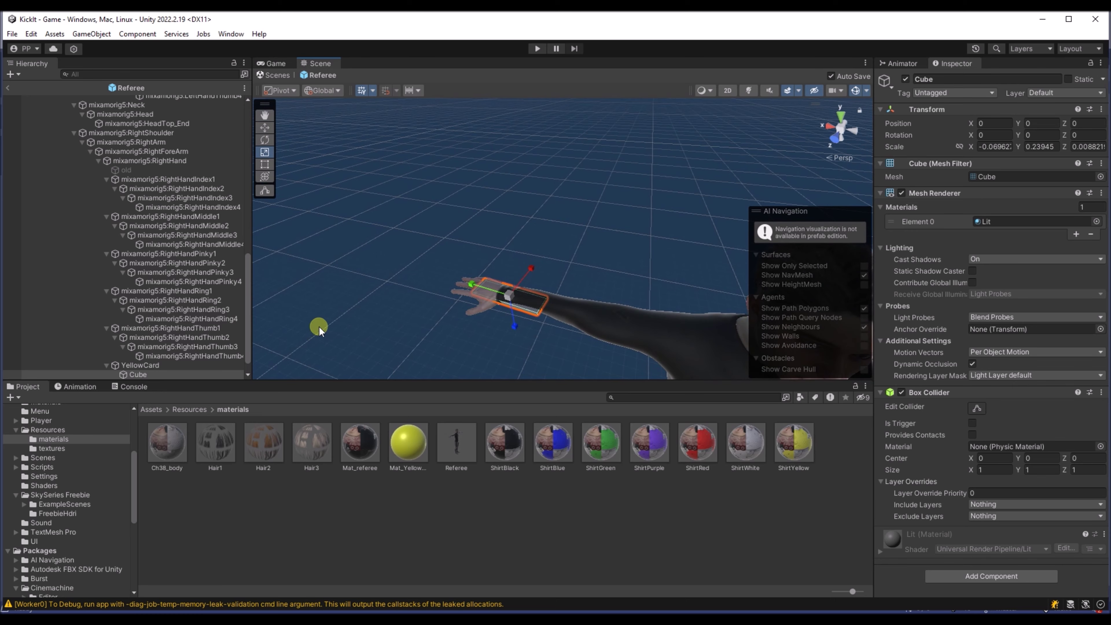
Move the YellowCard object along X into the referee's right palm.
left_click(123, 364)
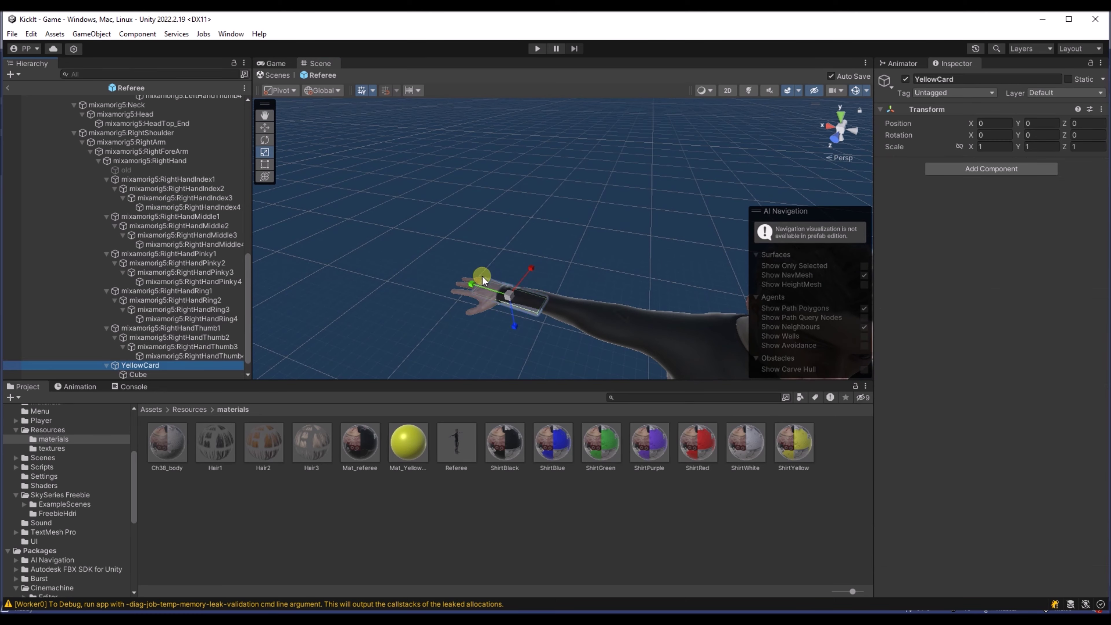
left_click(265, 128)
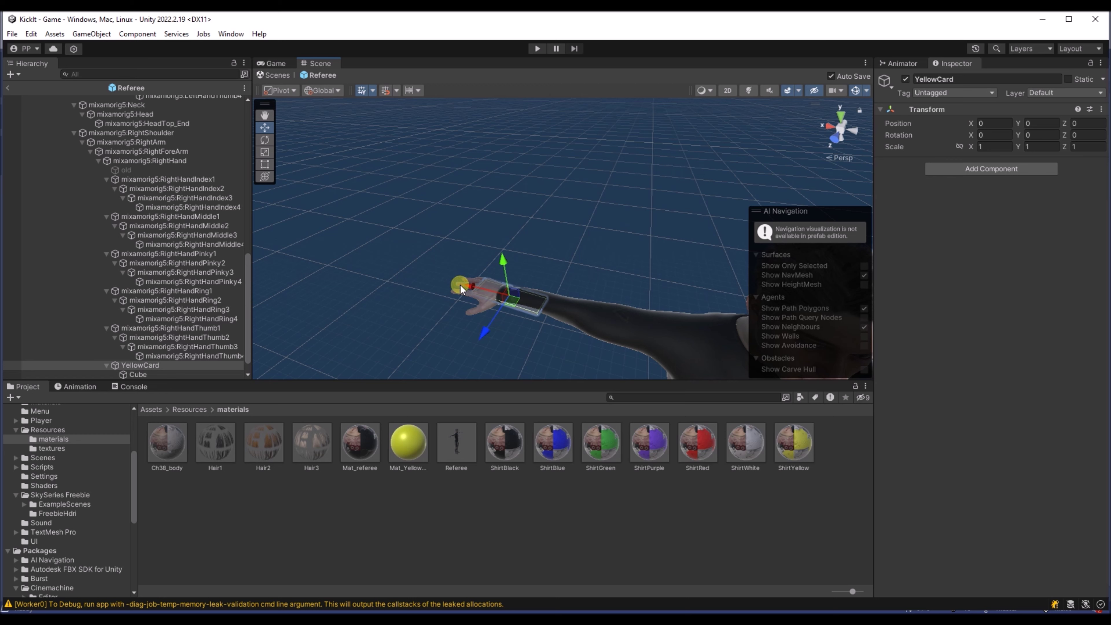
left_click_drag(467, 285, 428, 278)
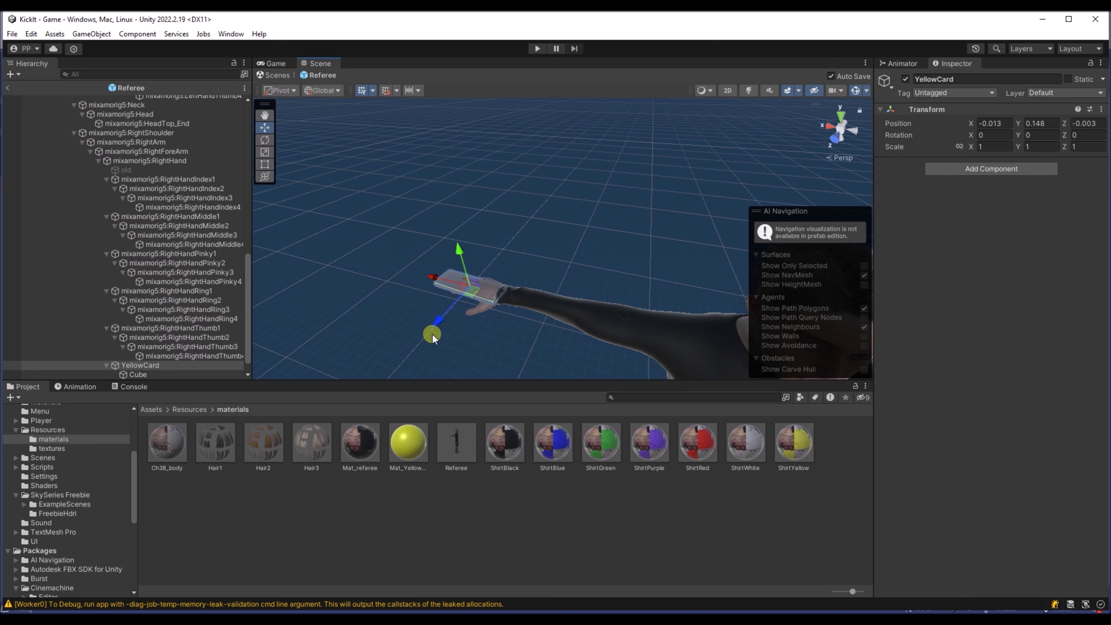
left_click_drag(433, 333, 389, 278)
Apply the Mat_Yellow material to the card and leave the YellowCard object inactive.
left_click(423, 438)
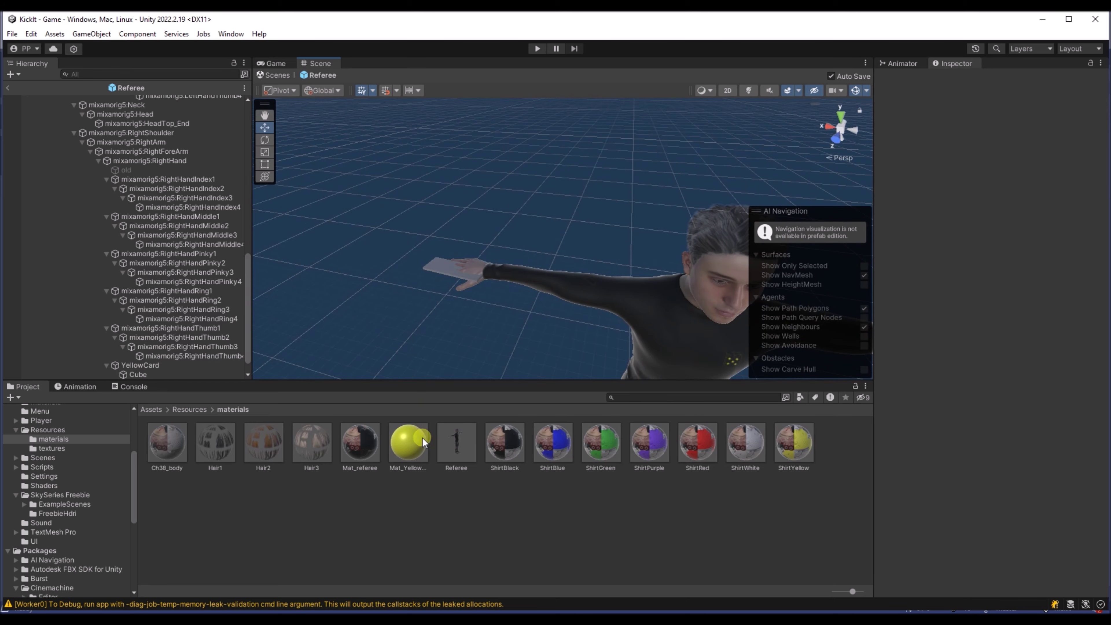
left_click_drag(422, 437, 459, 312)
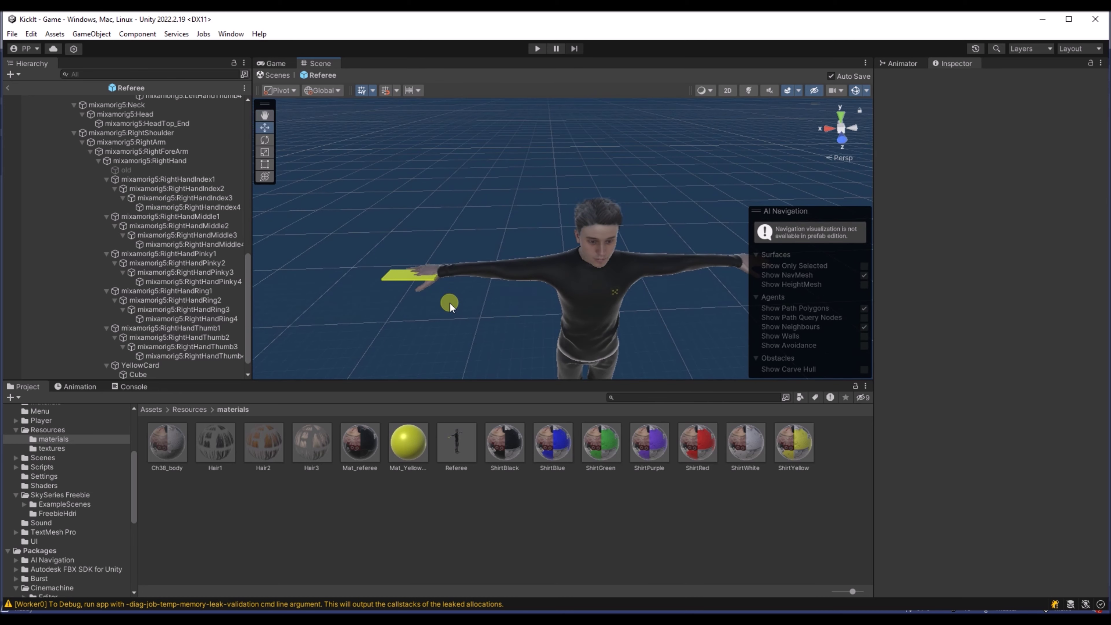
left_click(135, 364)
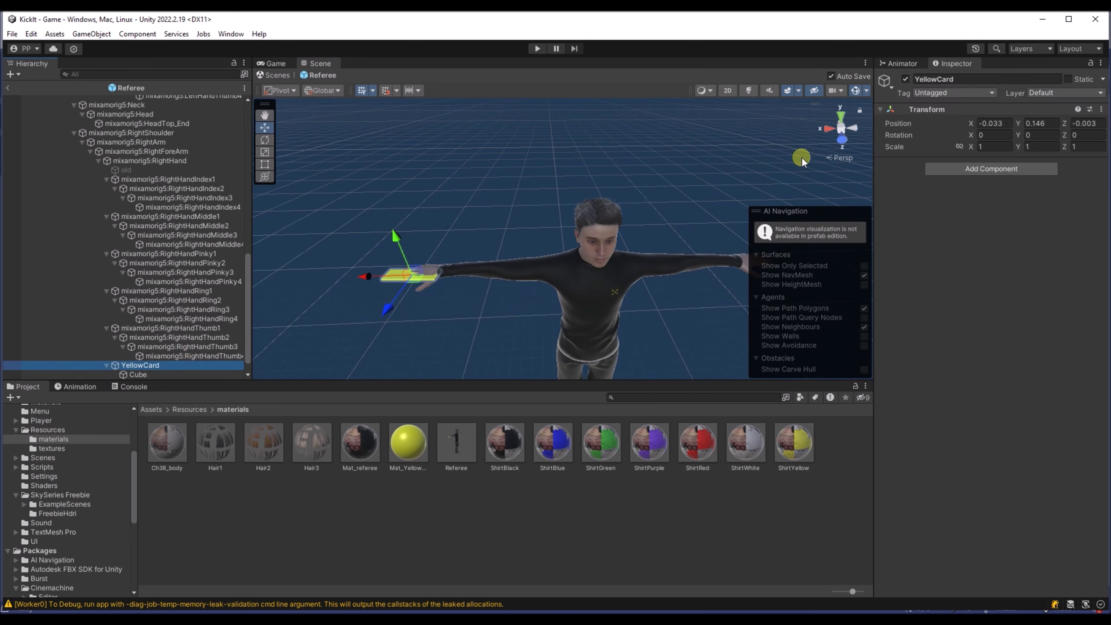
left_click(905, 79)
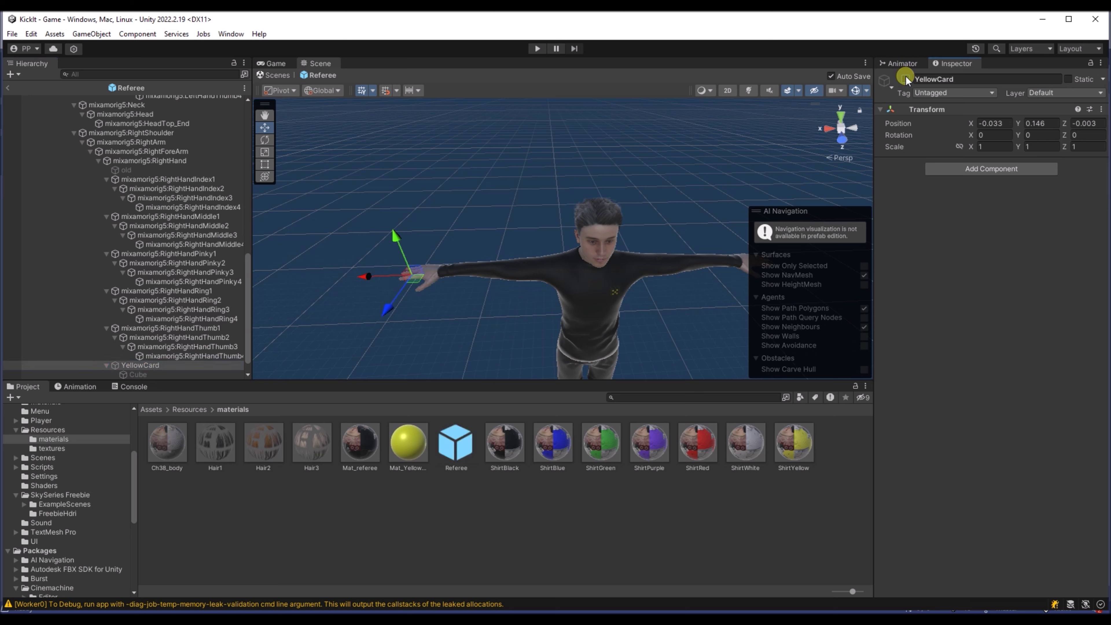
left_click(905, 79)
left_click(905, 79)
left_click(905, 78)
left_click(905, 78)
left_click(904, 78)
left_click(904, 79)
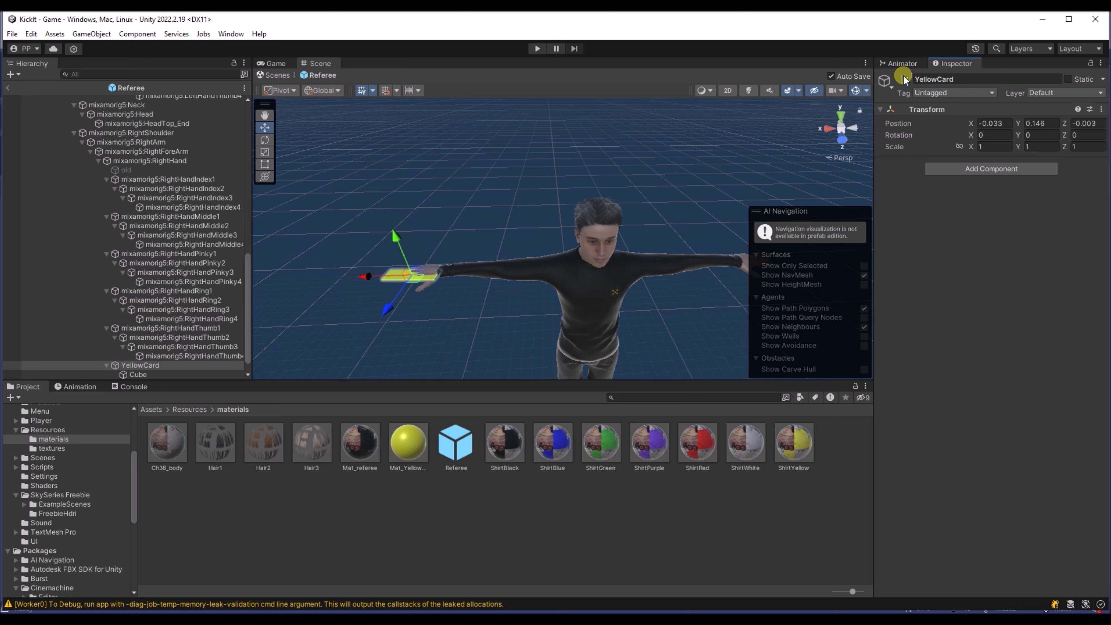
left_click(904, 78)
left_click_drag(479, 241, 525, 231, "alt")
scroll(429, 246, "up", 5)
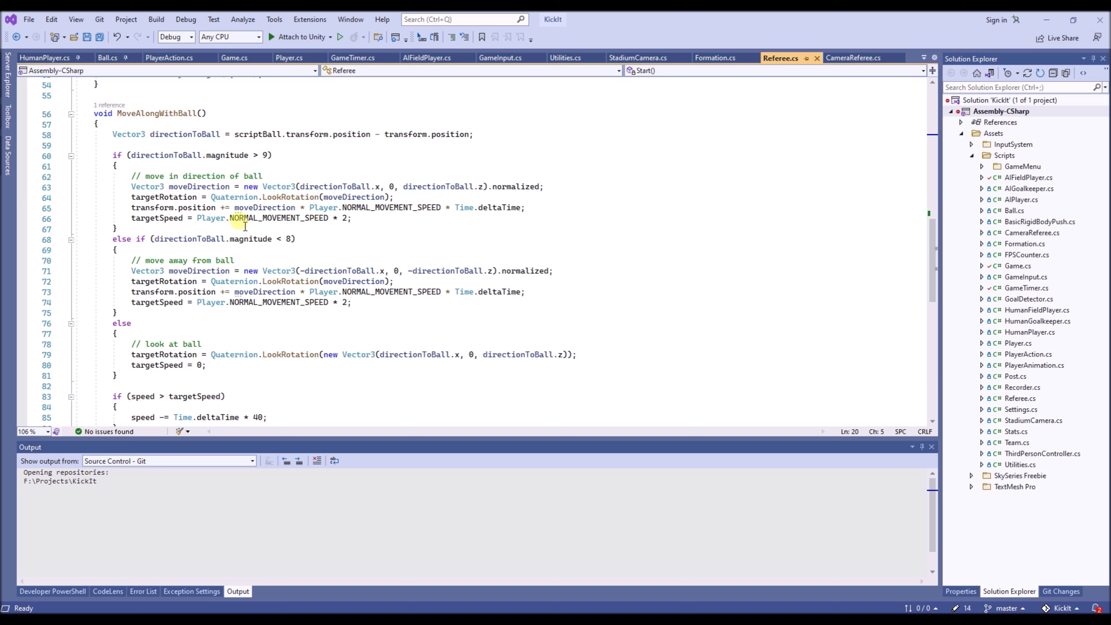
Review MoveAlongWithBall in Referee.cs, marking the directionToBall (line 63) and moveDirection (line 71) calculations.
mouse_move(245, 226)
double_click(175, 134)
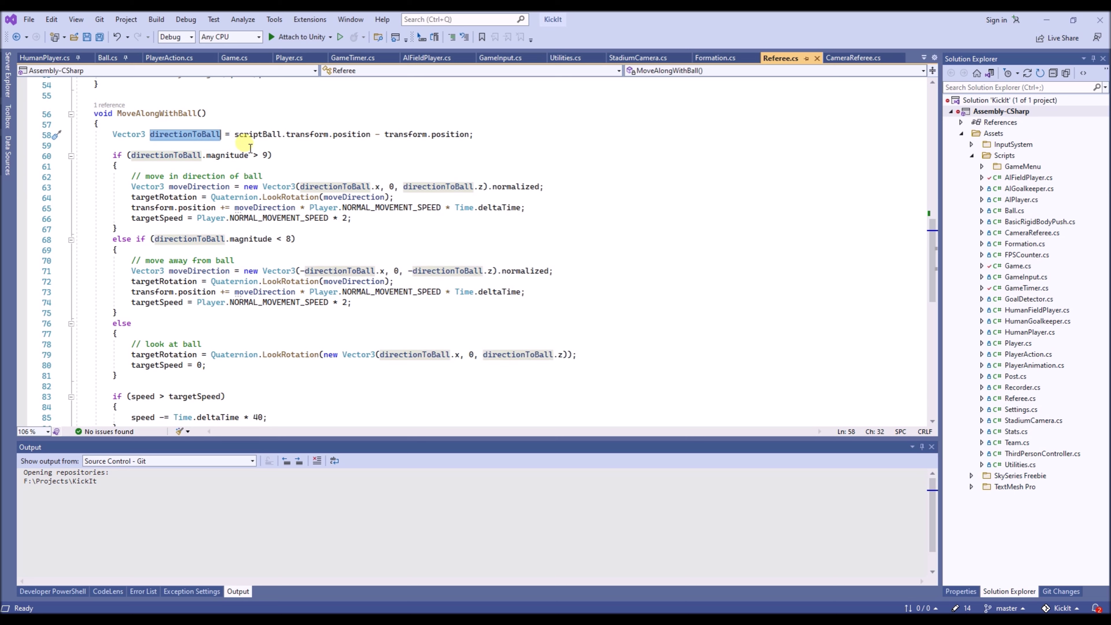
left_click(259, 135)
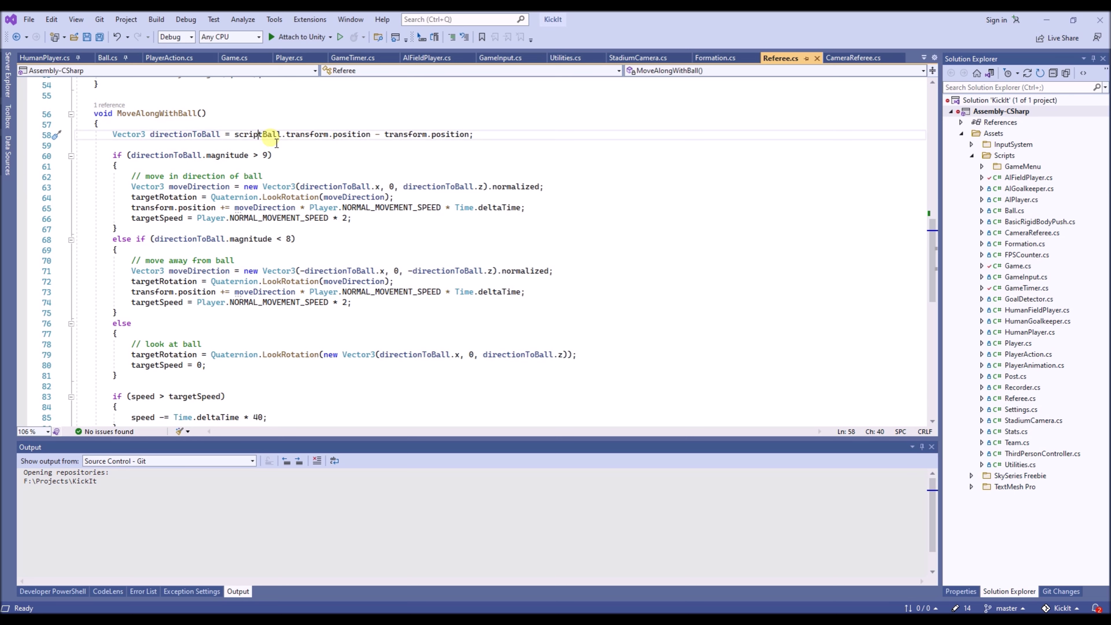
left_click(406, 131)
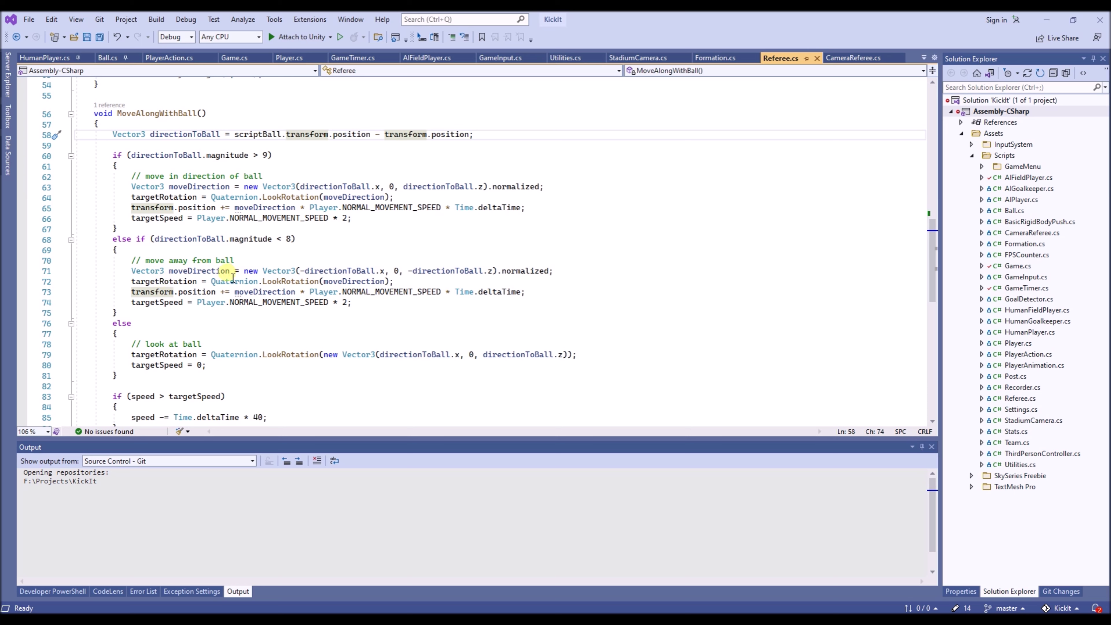
left_click_drag(225, 271, 555, 276)
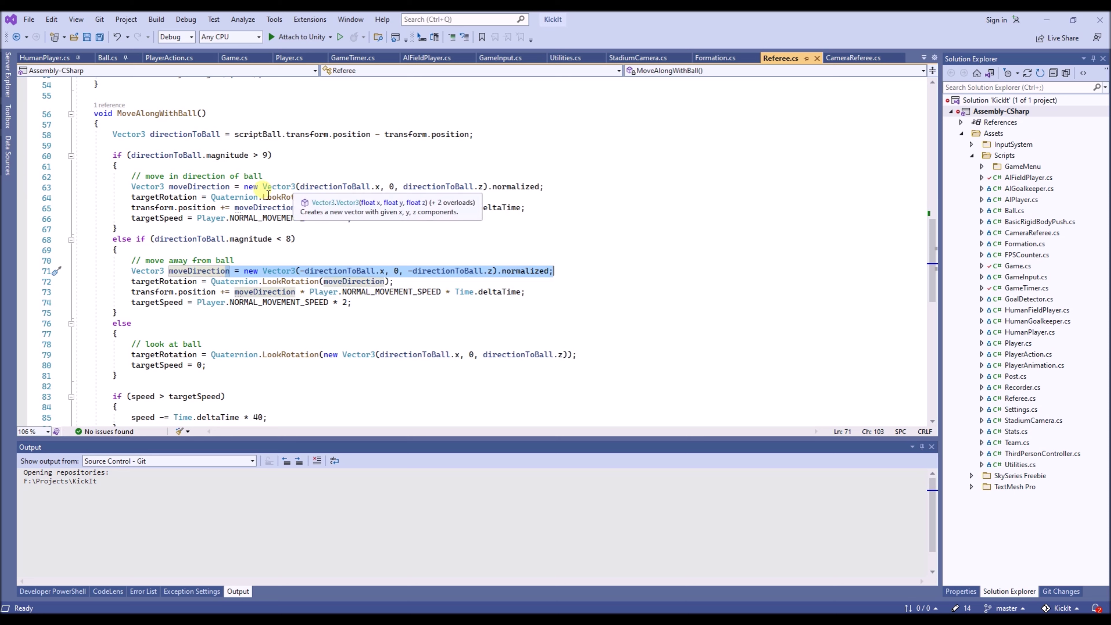
left_click_drag(249, 187, 545, 187)
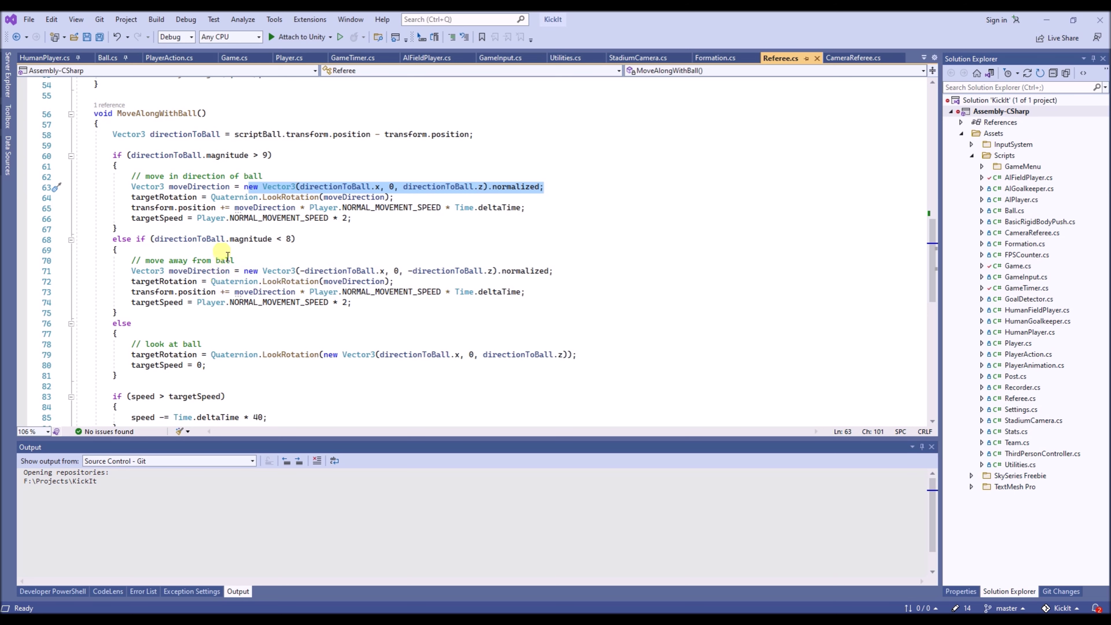
left_click(210, 326)
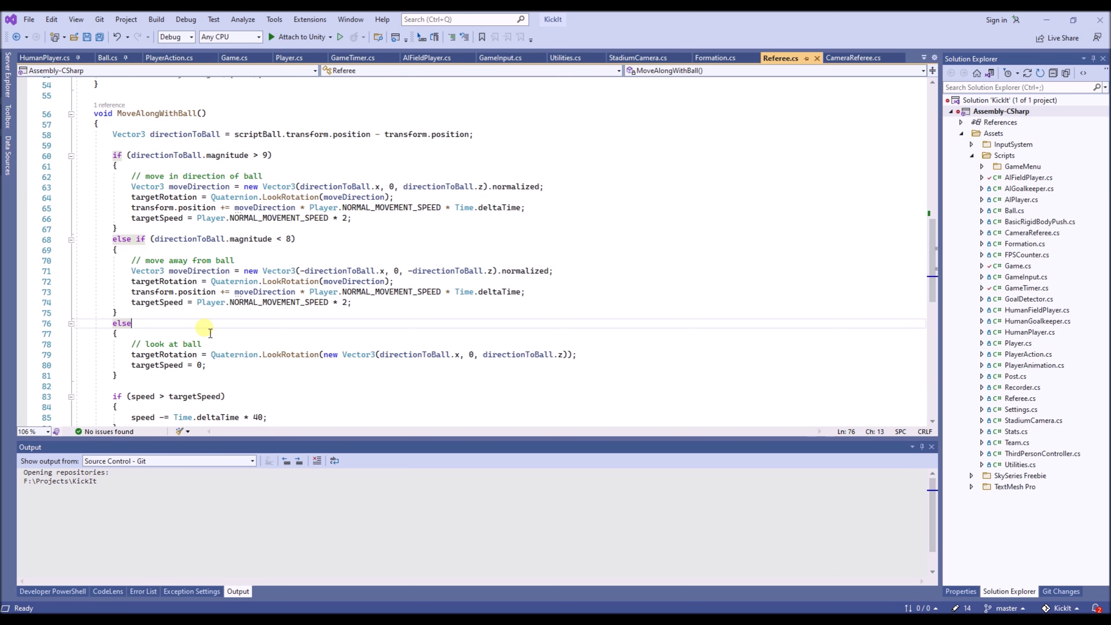
scroll(214, 326, "down", 4)
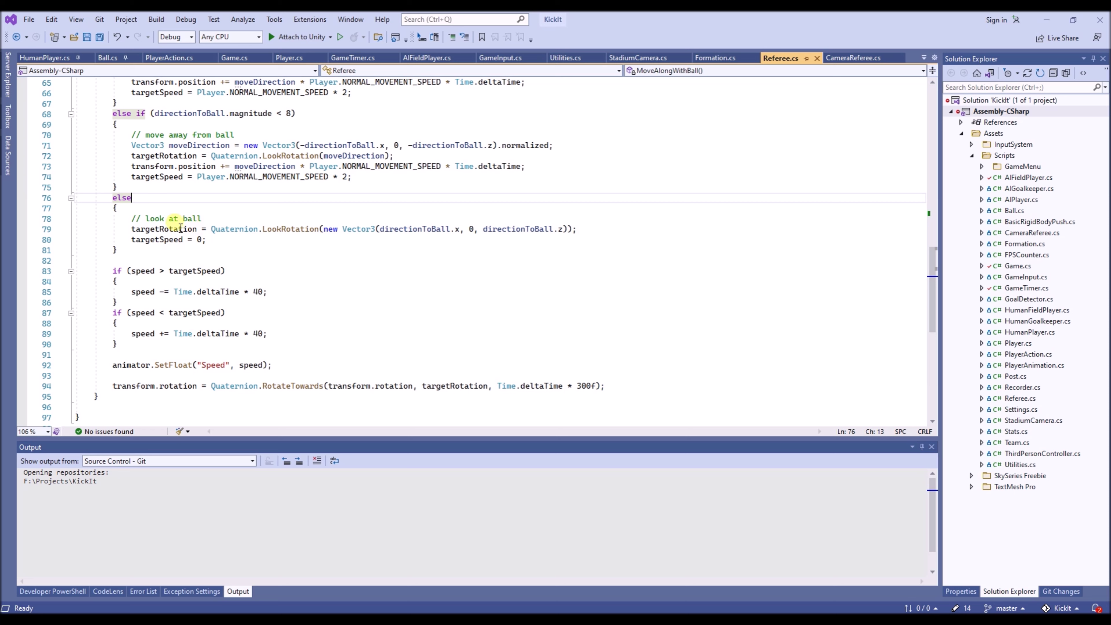
left_click(278, 236)
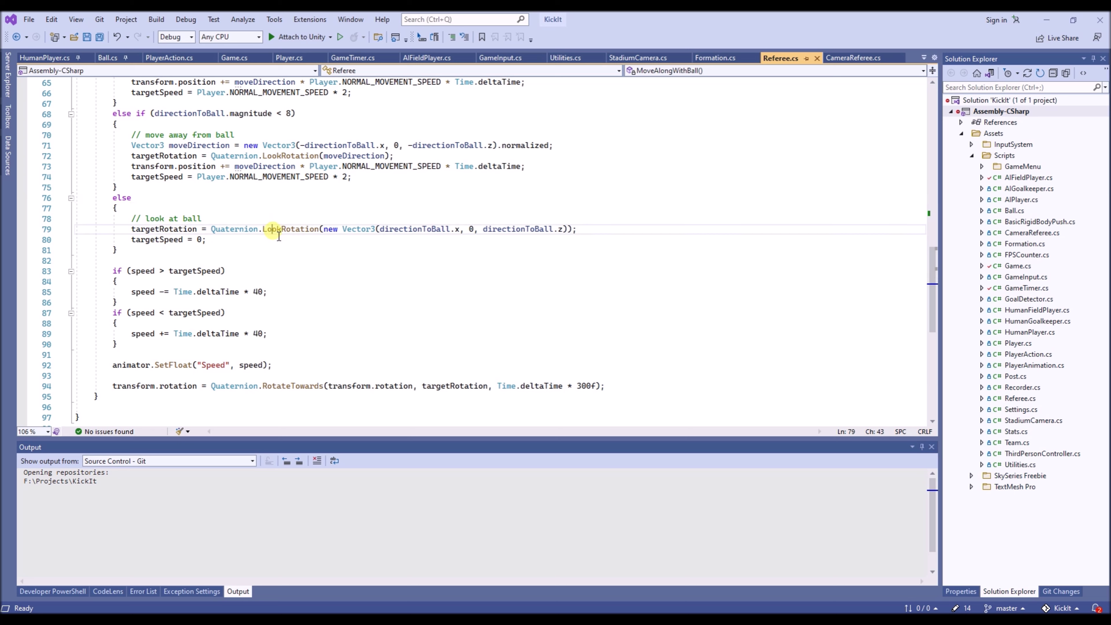
left_click(180, 255)
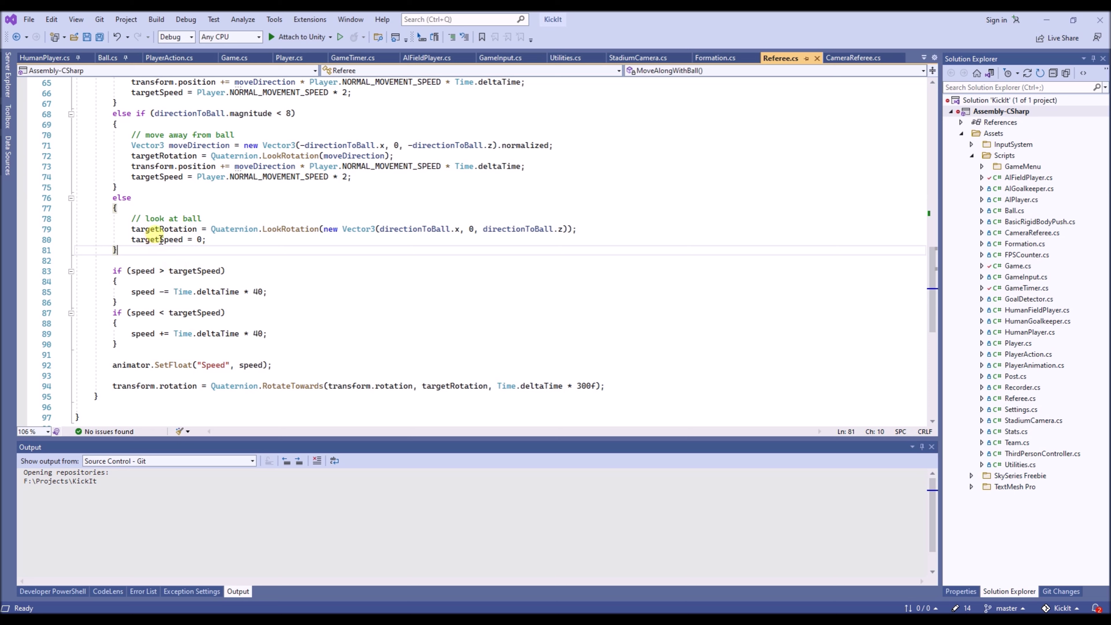
double_click(157, 177)
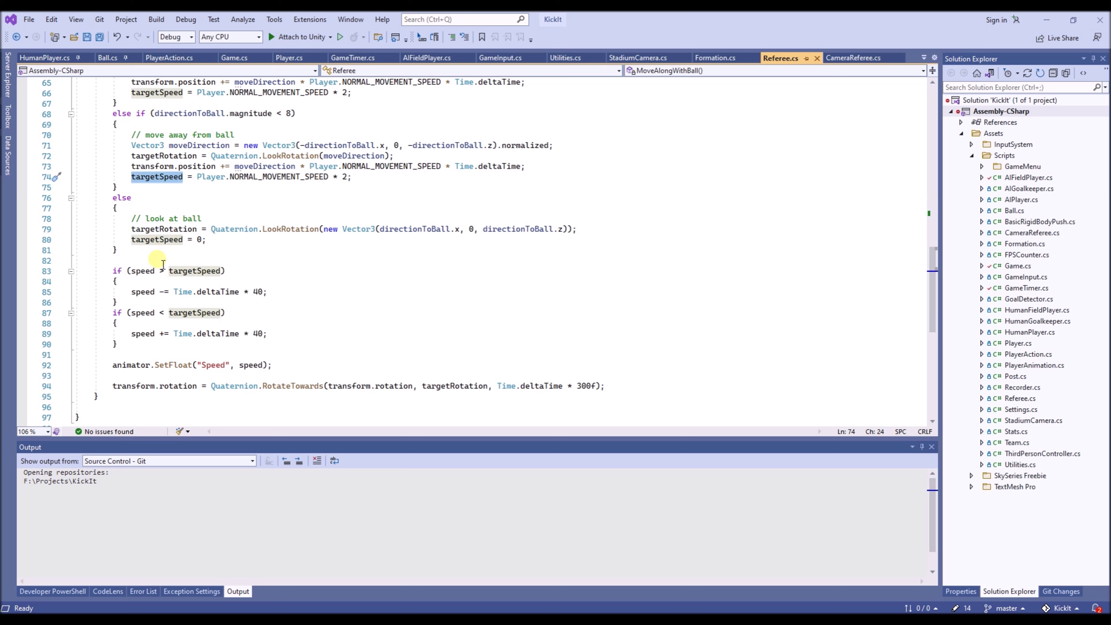
left_click(151, 271)
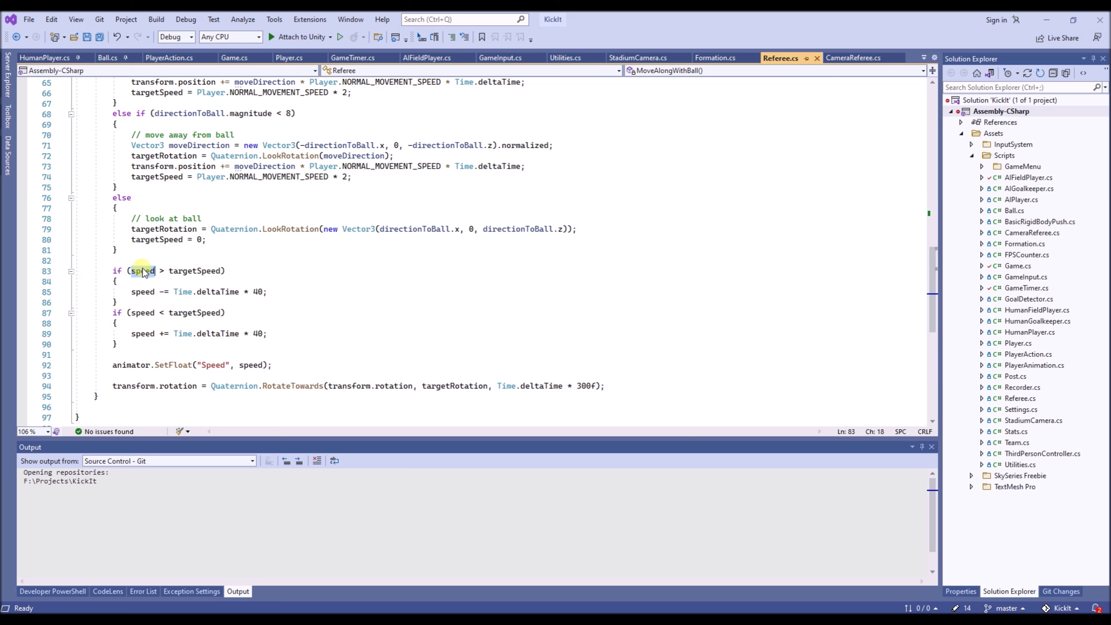
left_click(199, 272)
double_click(197, 272)
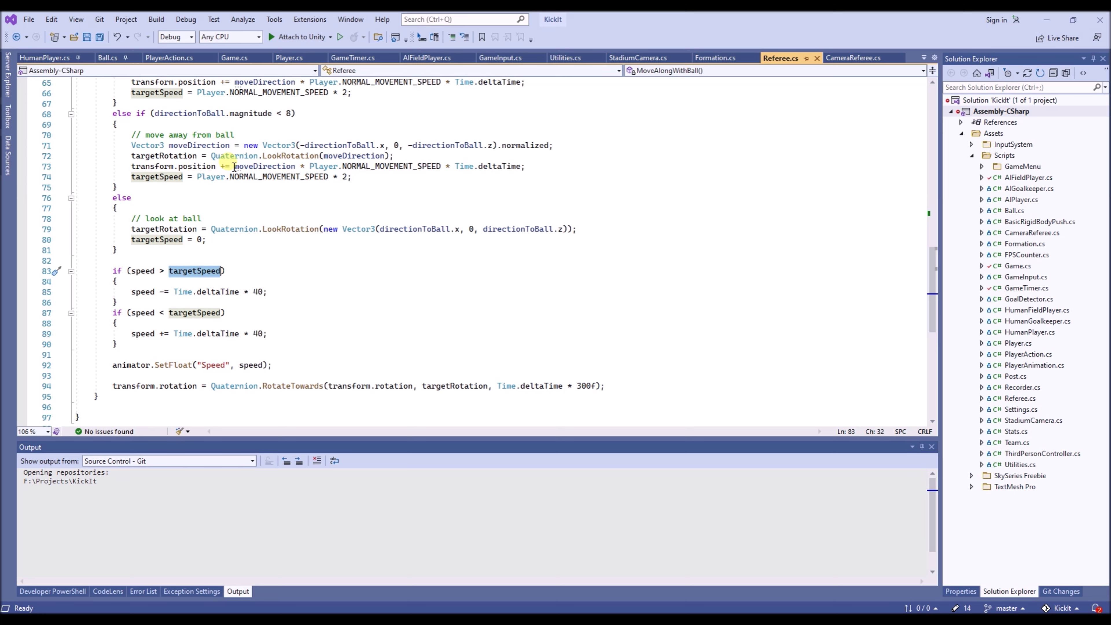
scroll(228, 171, "up", 4)
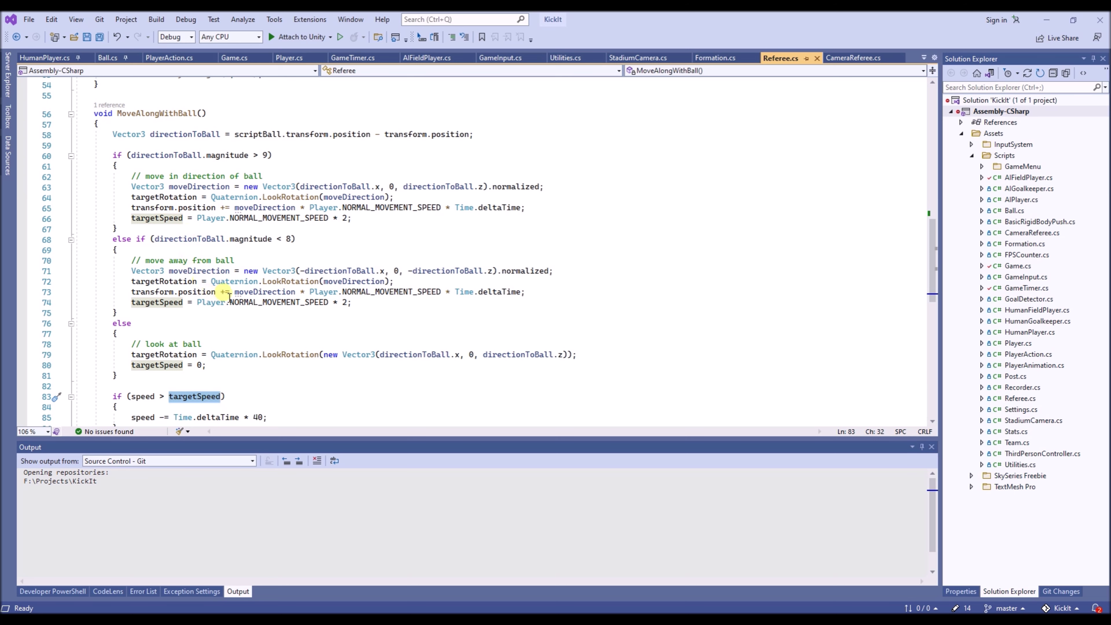
scroll(247, 280, "down", 4)
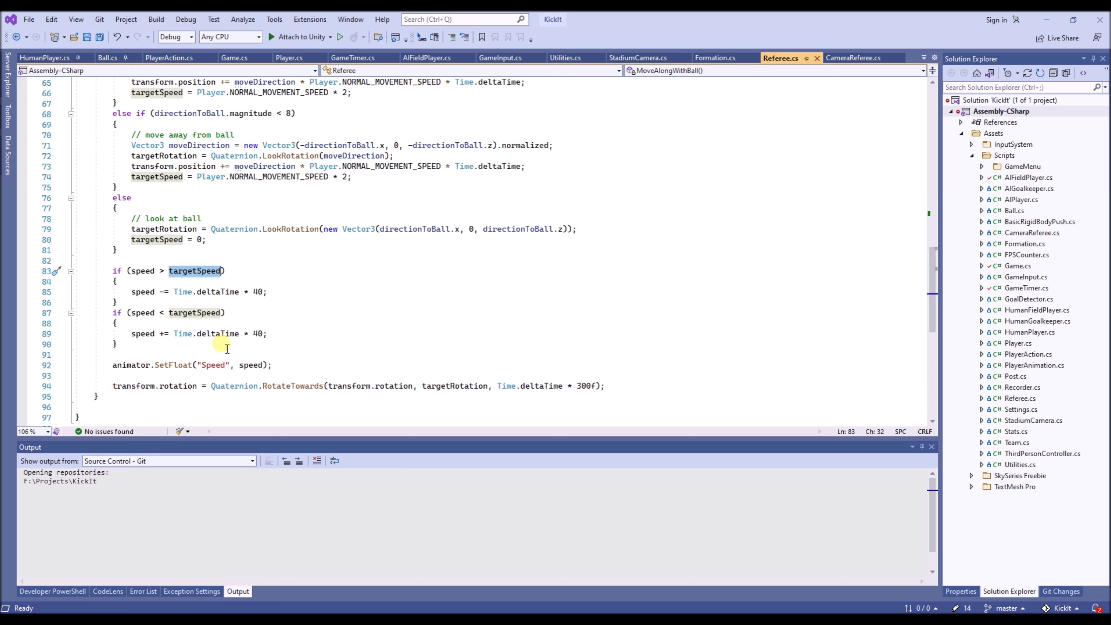
double_click(455, 386)
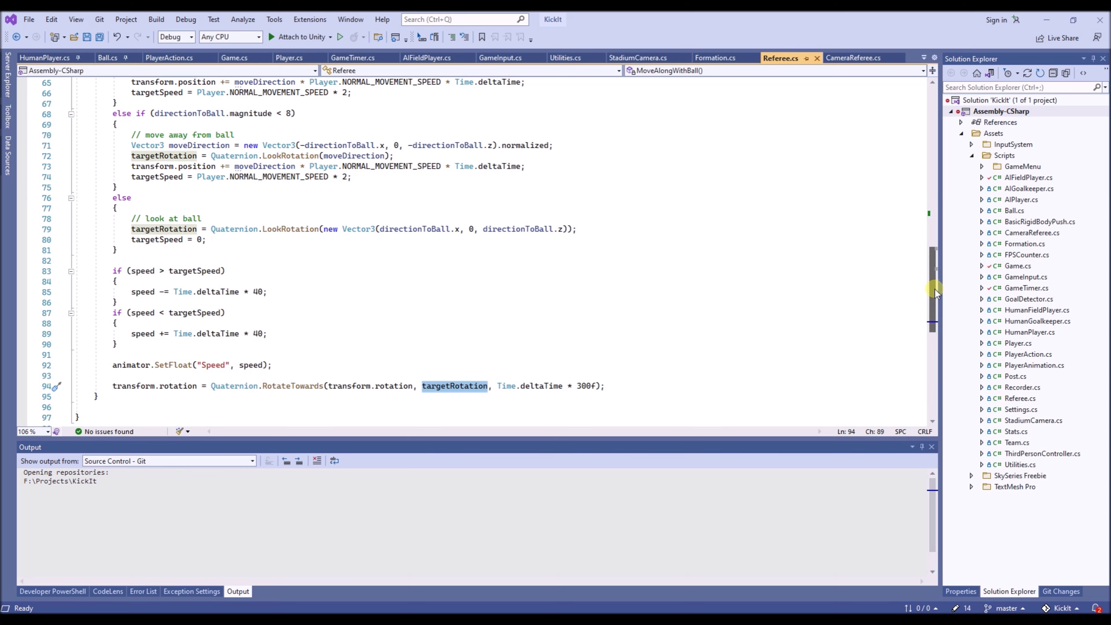
Leave Referee.cs in Visual Studio and run the KickIt match in Unity's play mode.
left_click_drag(934, 292, 939, 151)
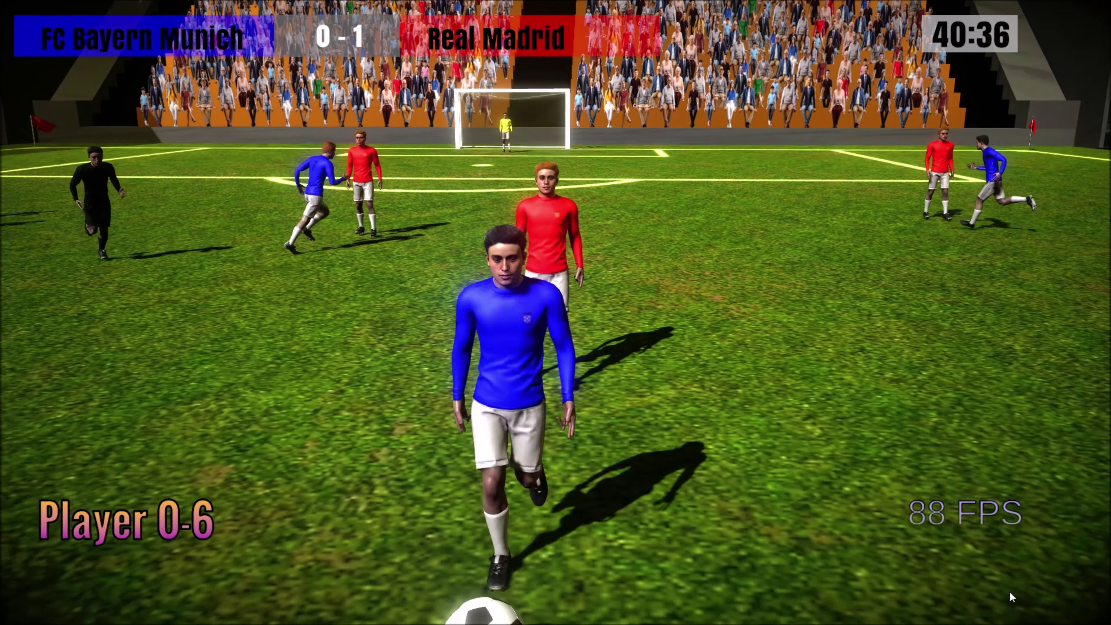
Switch the match camera to the stadium view with the C key.
key("c")
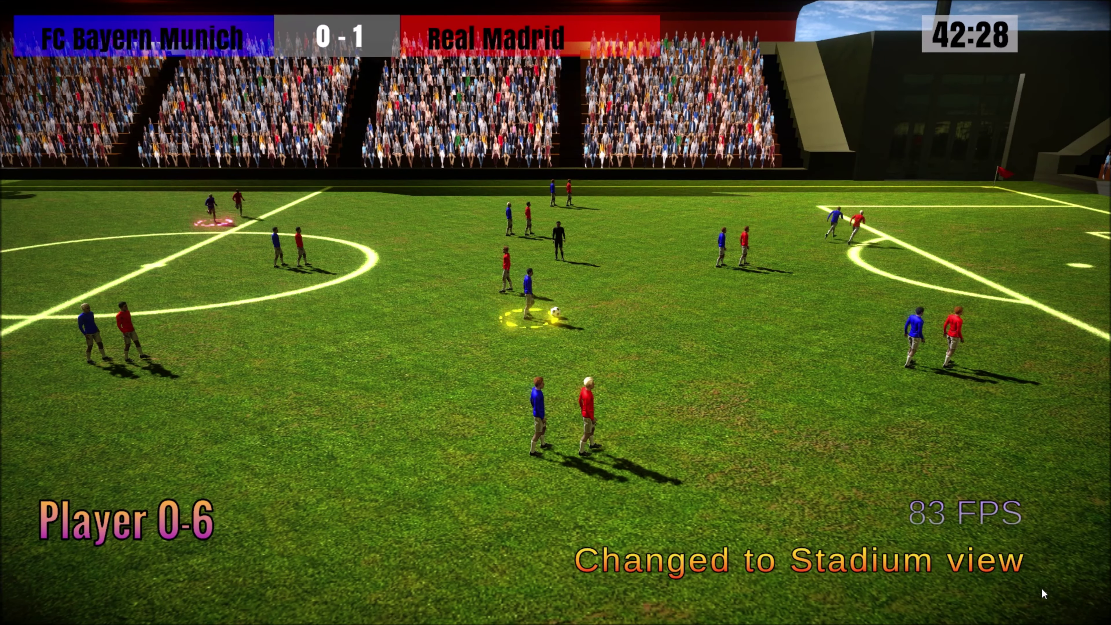